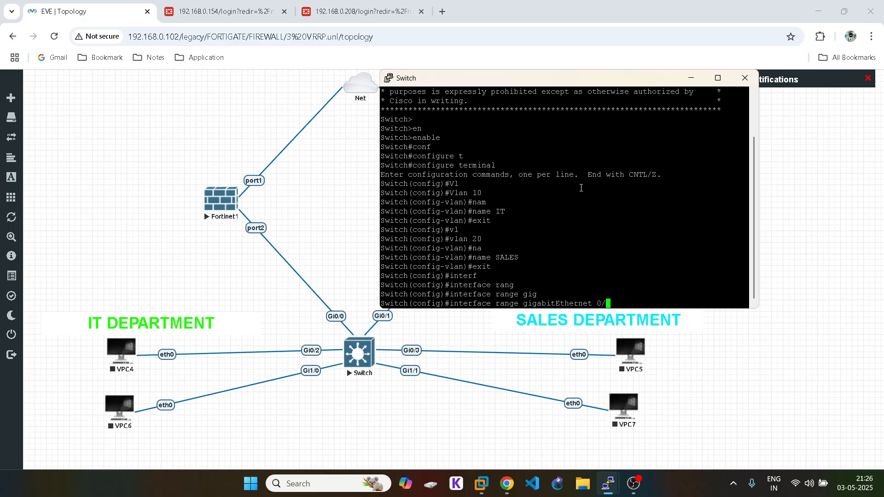
Step: Select interface range Gi0/0-1 and set their trunk encapsulation to dot1q
text(-1)
key(Return)
text(swi)
key(Tab)
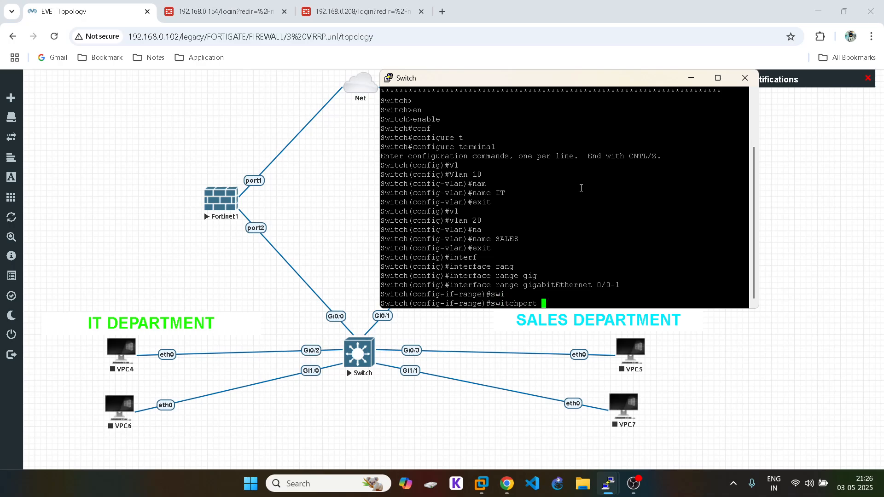
text(tr)
key(Tab)
text(en)
key(Tab)
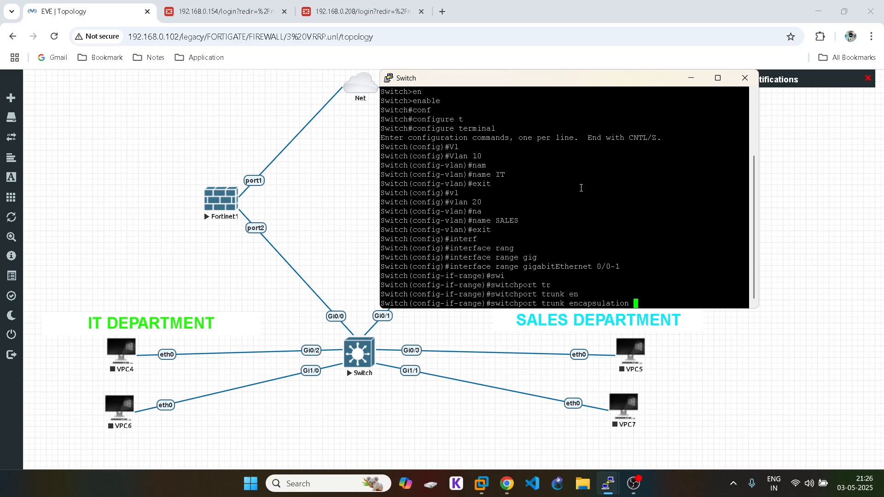
text(do)
key(Tab)
key(Return)
Step: Put Gi0/0-1 in switchport mode trunk and exit the interface range
text(swi)
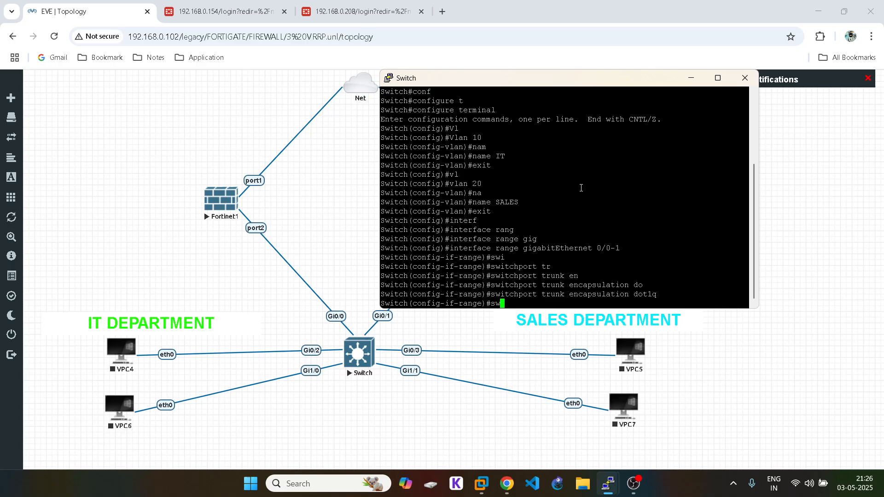
key(Tab)
text(mo)
key(Tab)
text(tr)
key(Tab)
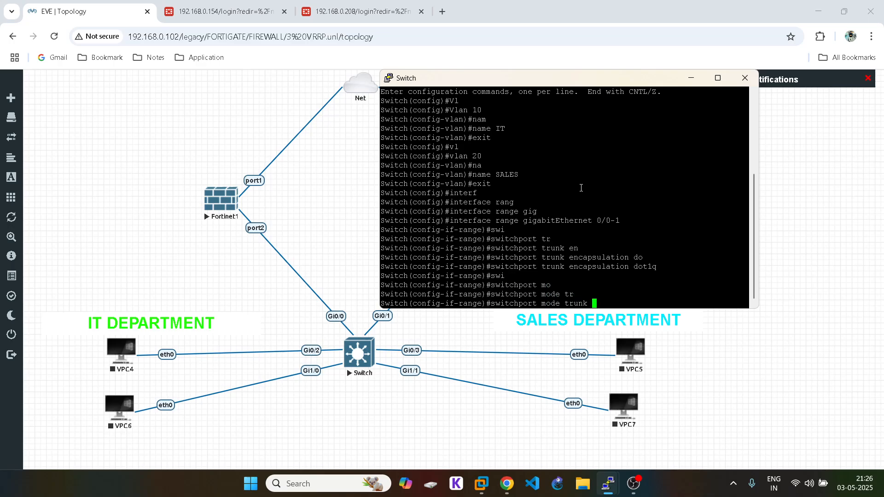
key(Return)
text(exit)
key(Return)
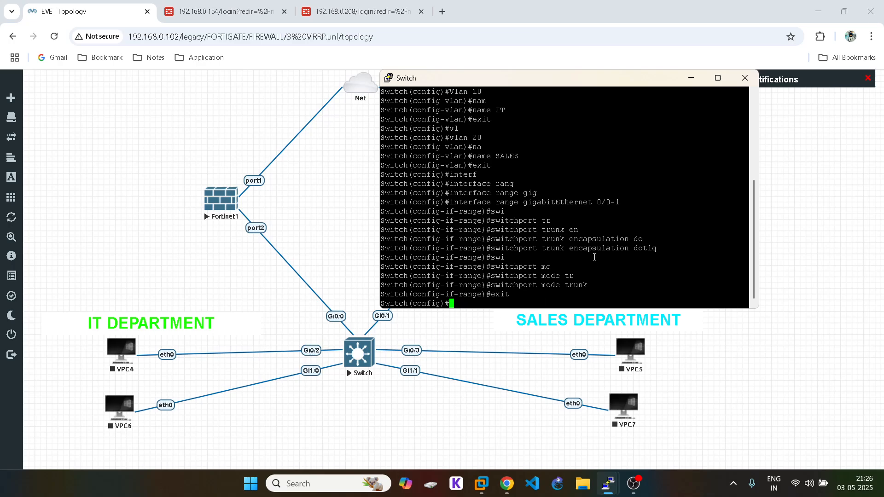
Step: Make GigabitEthernet 0/2 an access port in VLAN 10
text(interf)
key(Tab)
text(gig)
key(Tab)
text(0)
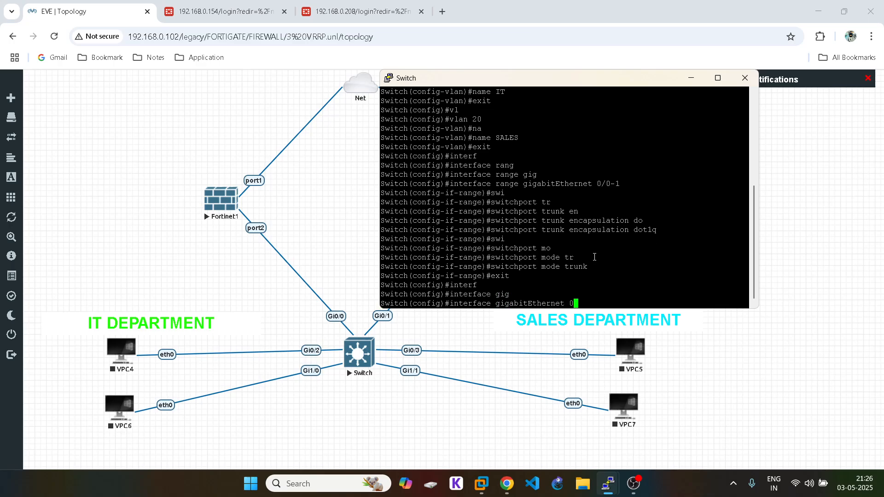
text(/2)
key(Return)
text(swi)
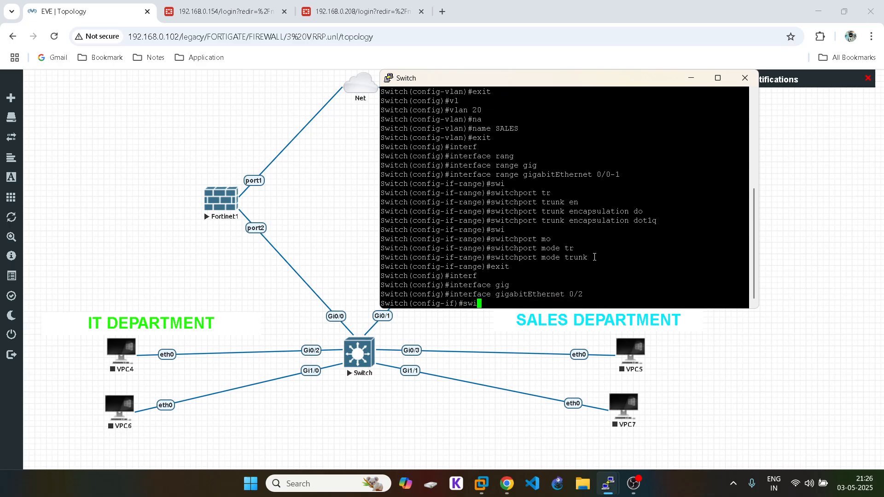
key(Tab)
text(acc)
key(Tab)
text(v)
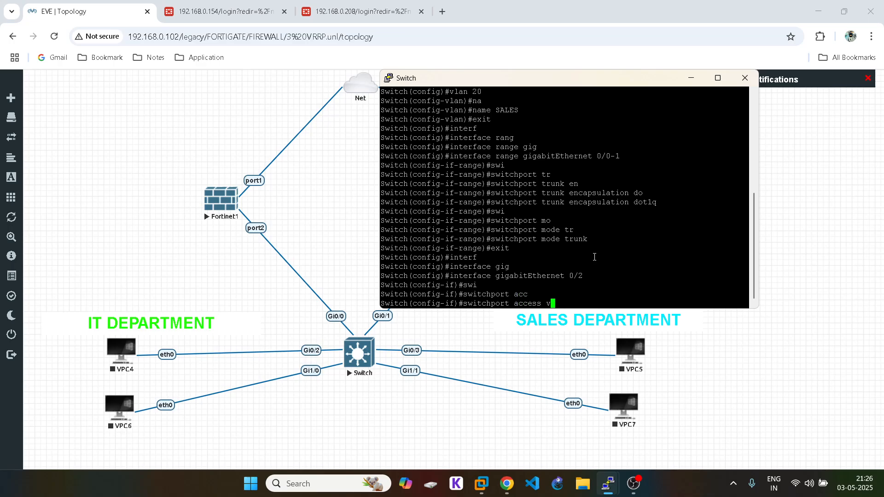
key(Tab)
text(10)
key(Return)
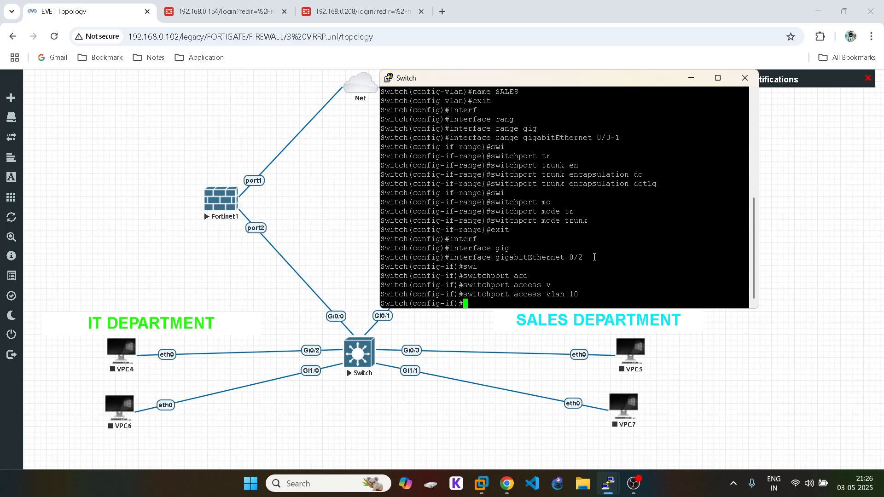
Step: Configure port Gi1/0 as an access port in VLAN 20
key(Up)
key(Up)
key(BackSpace)
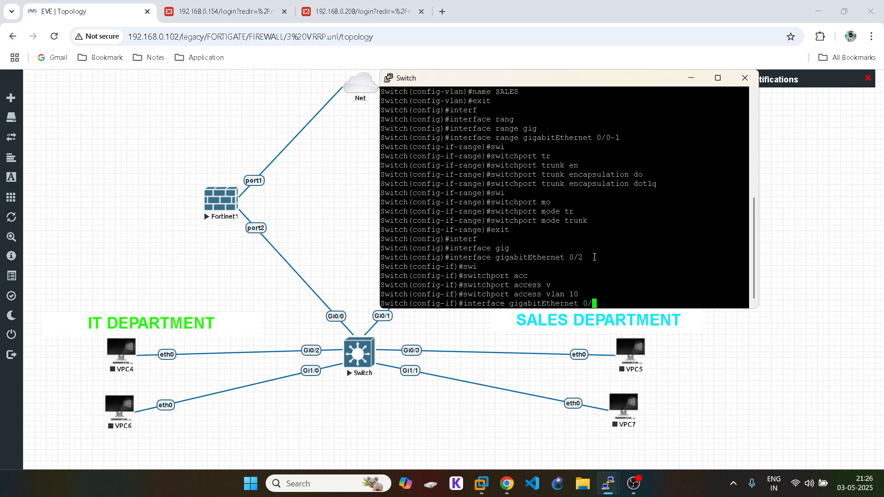
text(0)
key(Left)
key(Left)
key(BackSpace)
text(1)
key(Return)
key(Up)
key(Up)
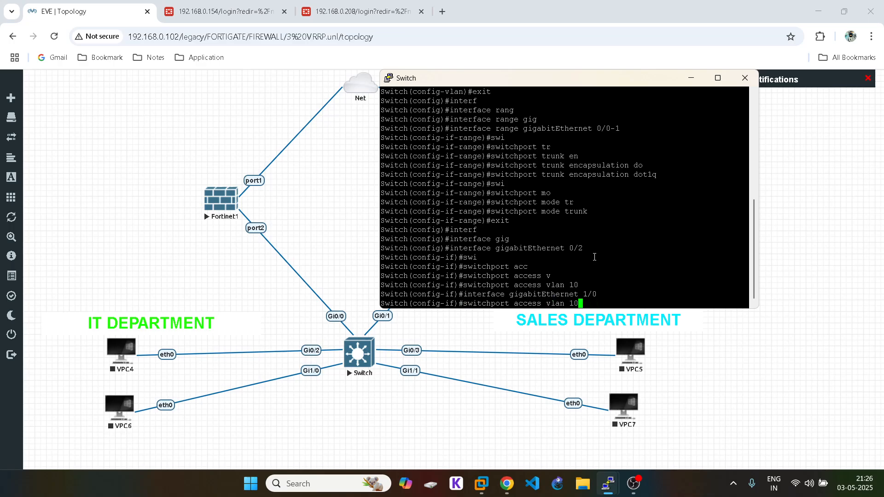
key(Left)
key(BackSpace)
text(2)
key(Return)
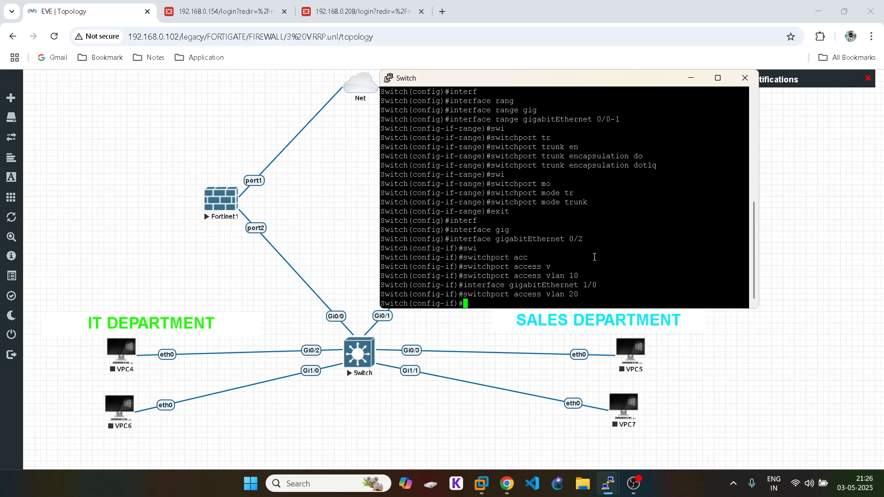
Step: Assign port Gi0/3 to access VLAN 20
key(Up)
key(Up)
key(Up)
key(Up)
key(BackSpace)
text(3)
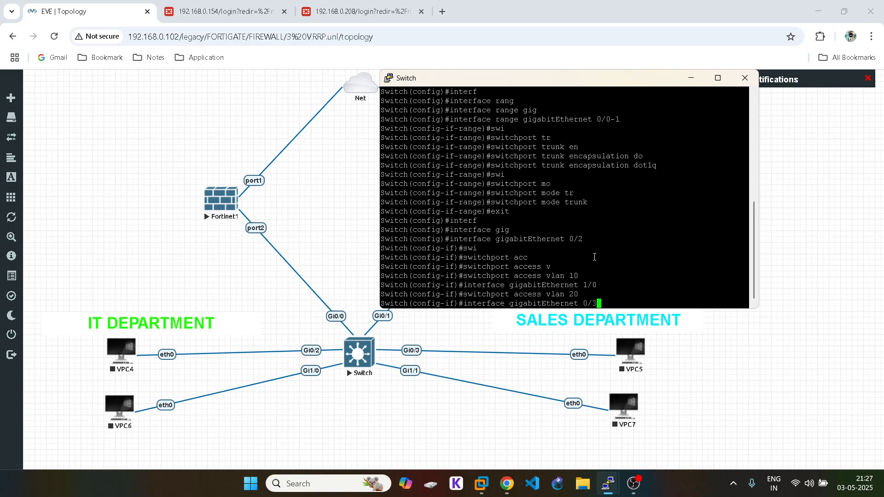
key(Return)
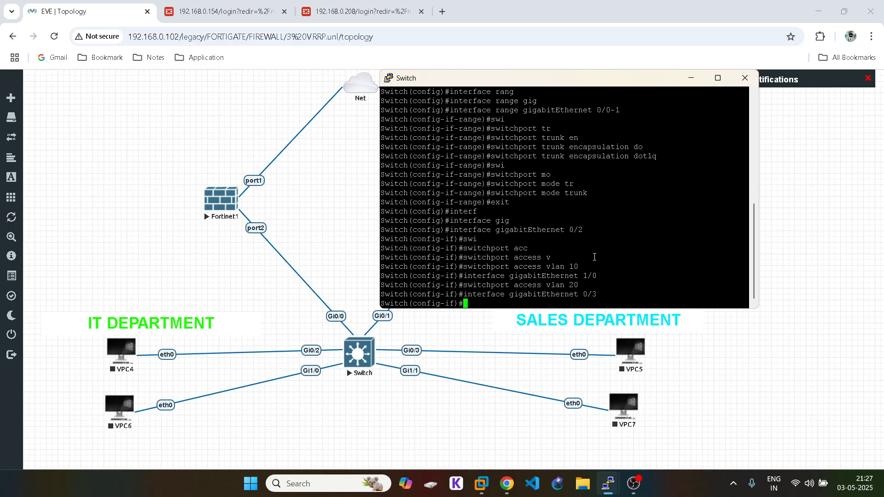
key(Up)
key(Up)
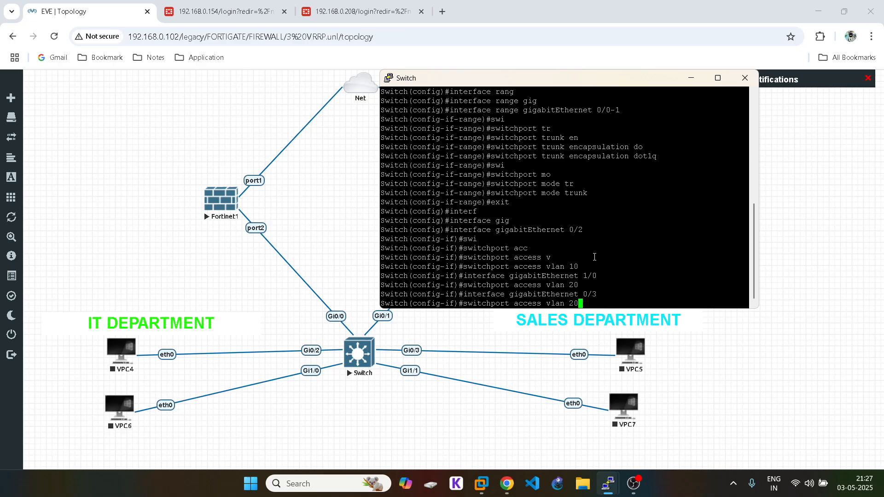
key(Return)
triple_click(584, 275)
click(584, 275)
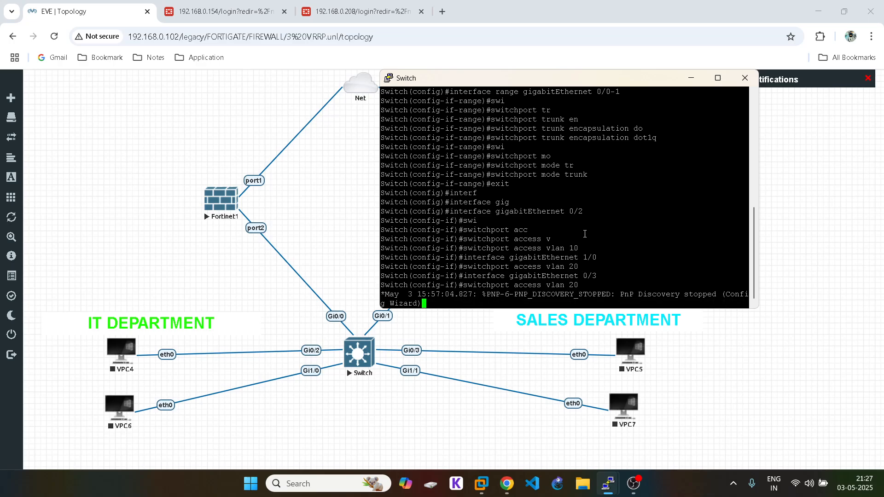
key(Return)
Step: Move port Gi1/0 back into access VLAN 10
key(Up)
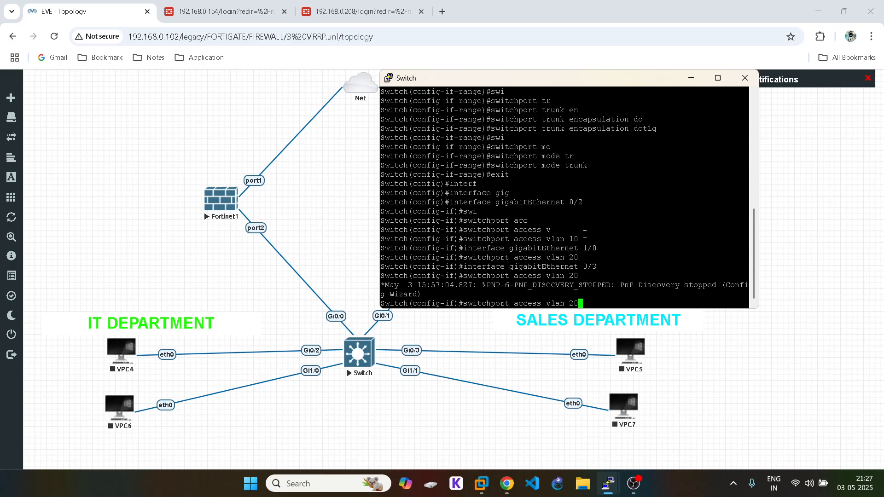
key(Up)
key(Down)
key(Up)
key(Up)
key(Up)
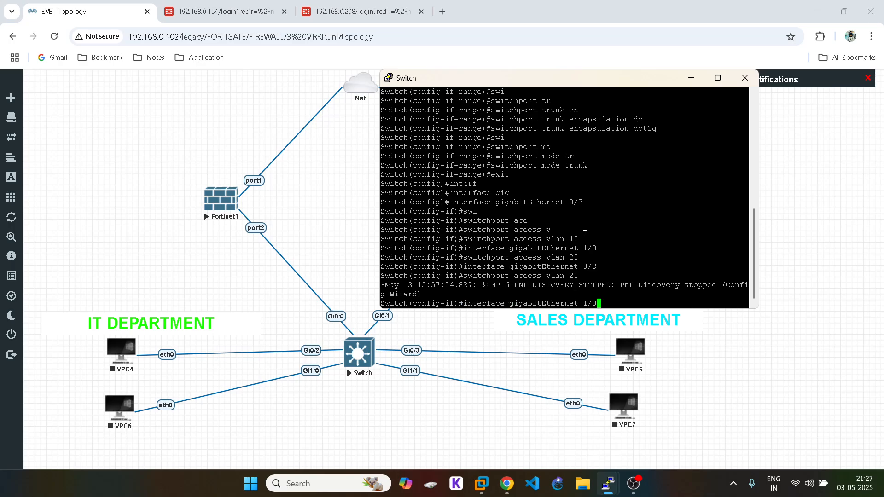
key(Return)
key(Up)
key(Up)
key(Up)
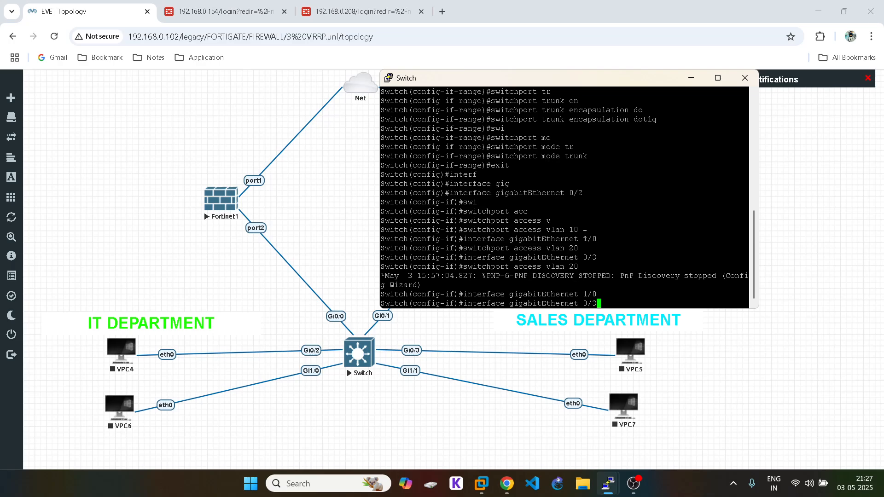
key(Left)
key(Up)
key(Left)
key(BackSpace)
text(1)
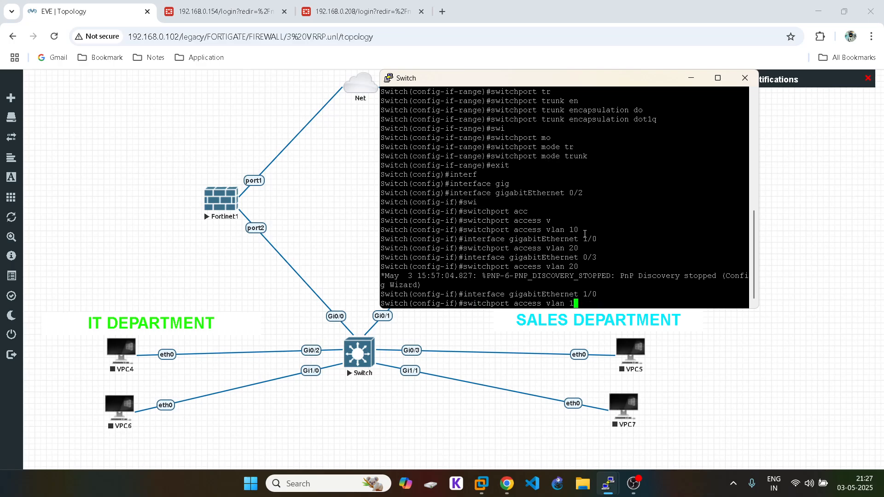
key(Return)
Step: Assign port Gi1/1 to access VLAN 20
key(Up)
key(Up)
key(Up)
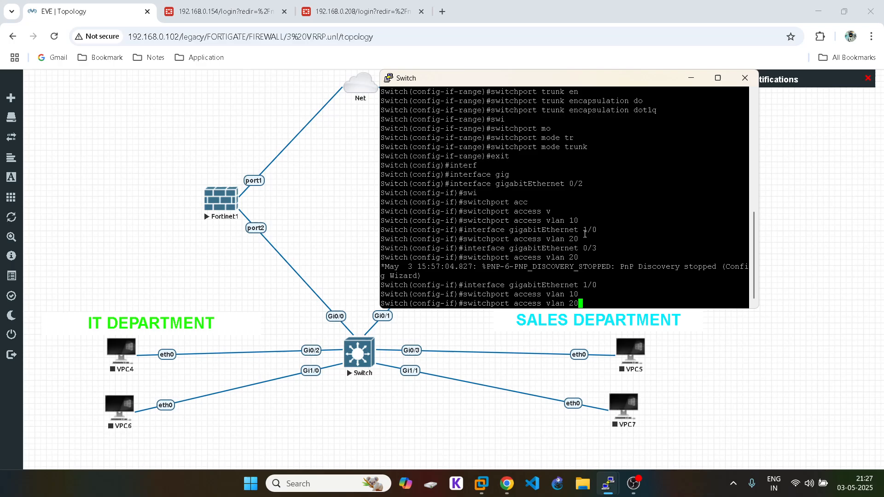
key(Up)
key(BackSpace)
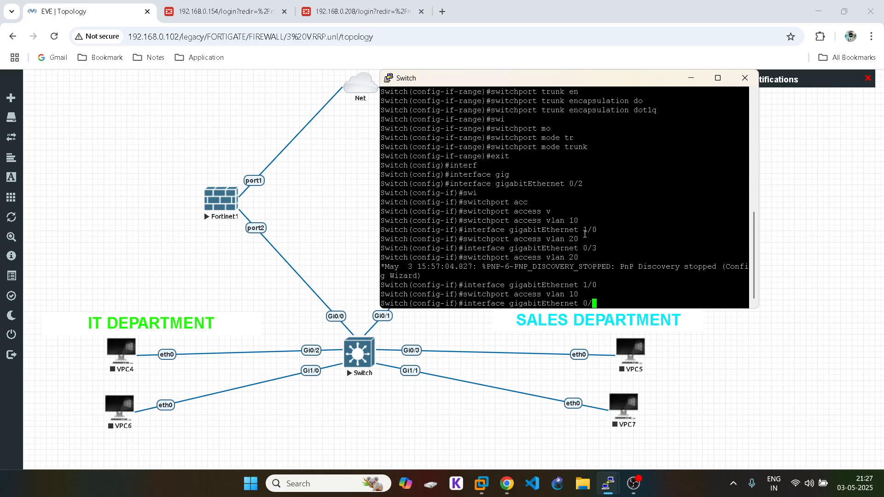
text(1)
key(Left)
key(BackSpace)
text(1)
key(Return)
key(Up)
key(Up)
key(Up)
key(Up)
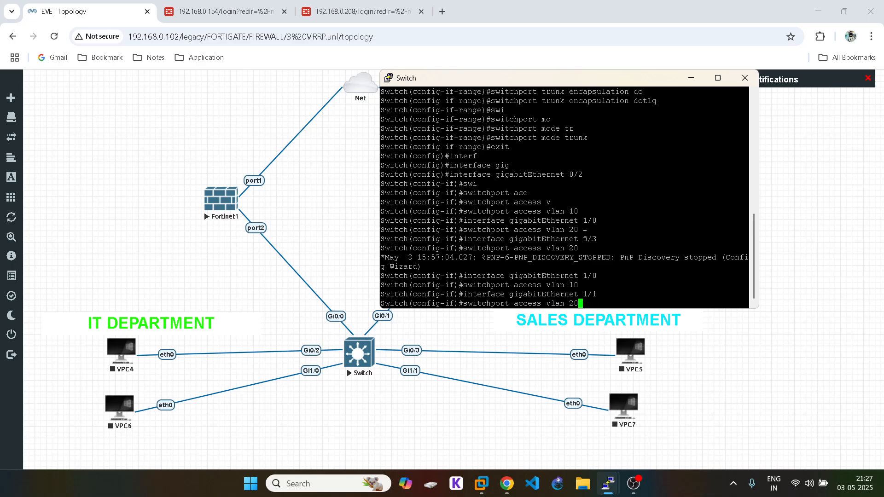
key(Return)
Step: Leave configuration mode and save the config with write memory
text(end)
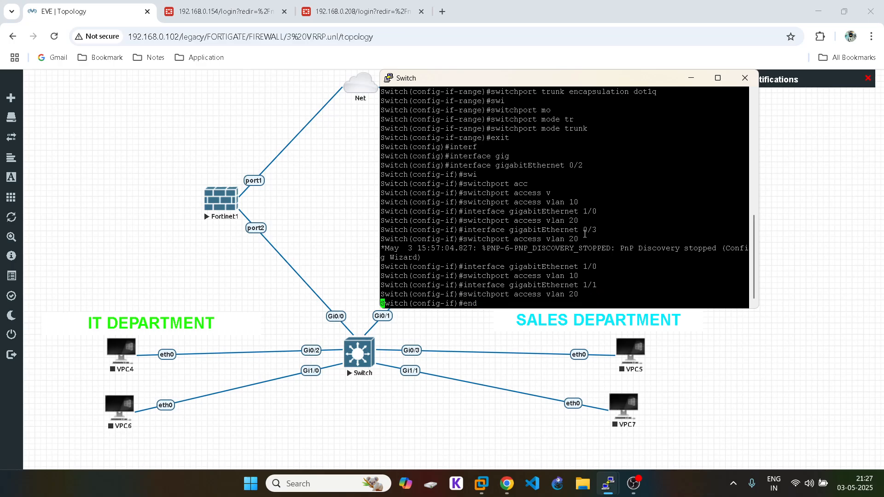
key(Return)
text(wr me)
key(Tab)
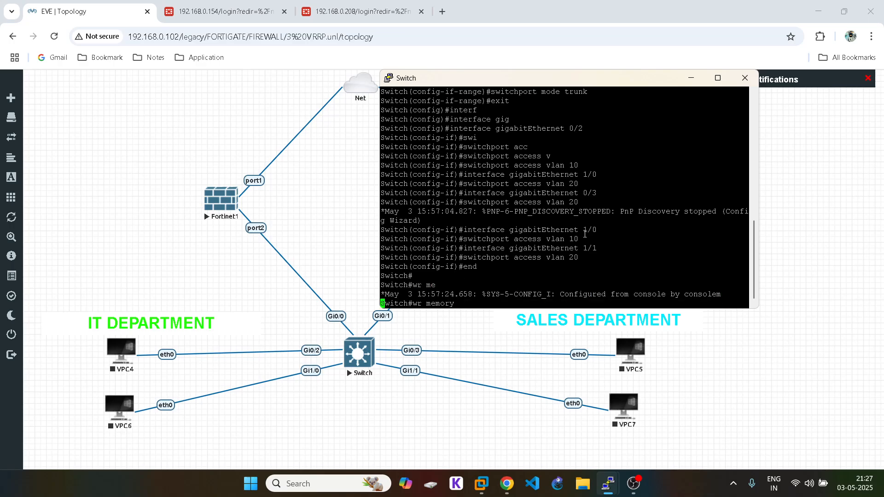
key(Return)
Step: In the maximized switch console, run show spanning-tree and page through VLANs 1, 10 and 20, then return to the topology
click(719, 78)
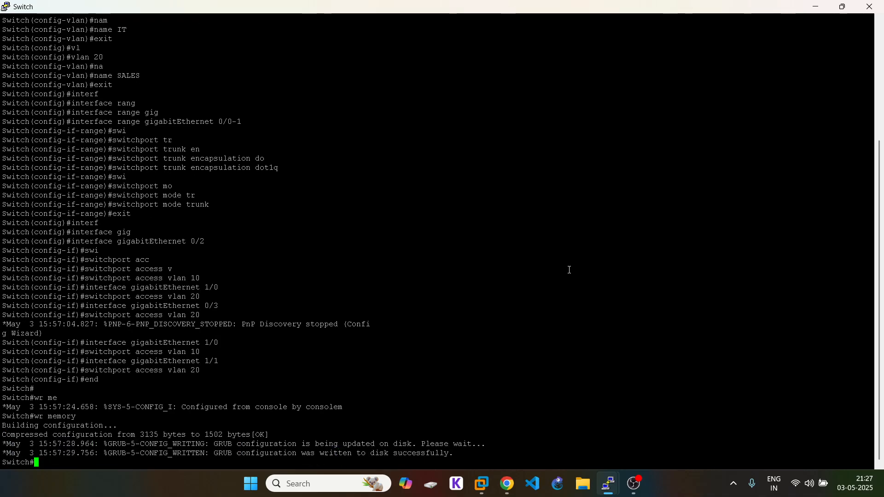
key(Return)
text(sh spab)
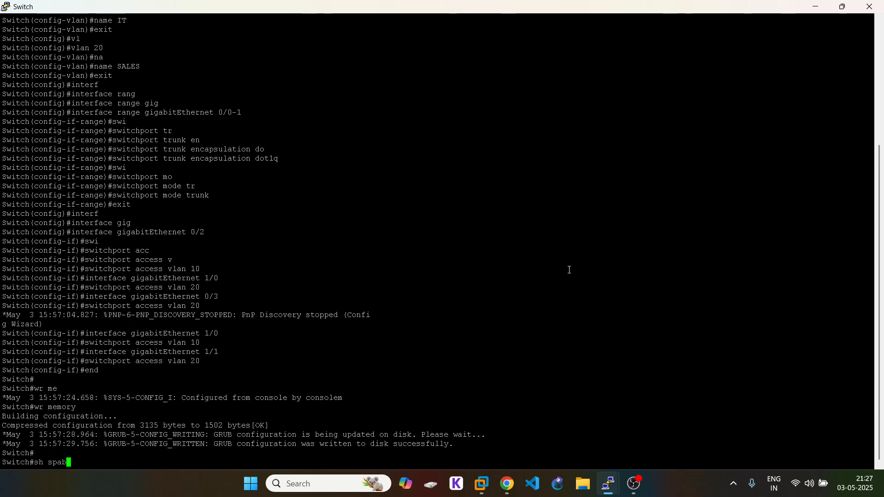
key(BackSpace)
key(Tab)
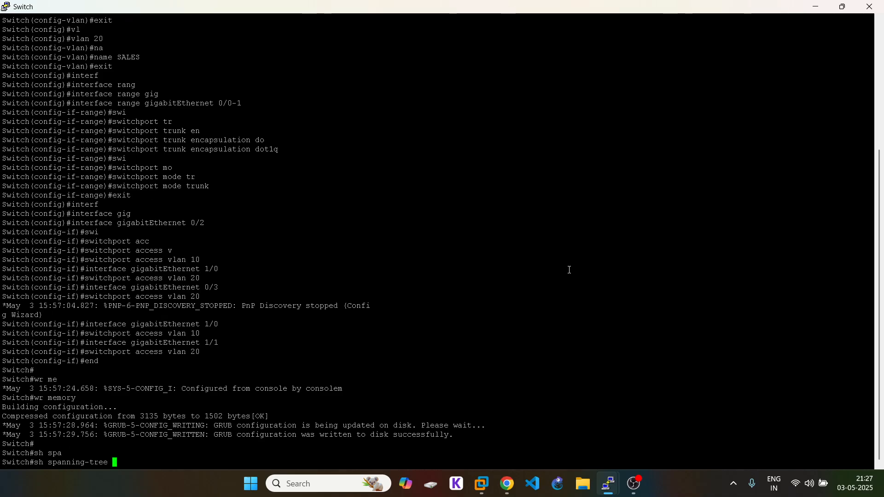
key(Return)
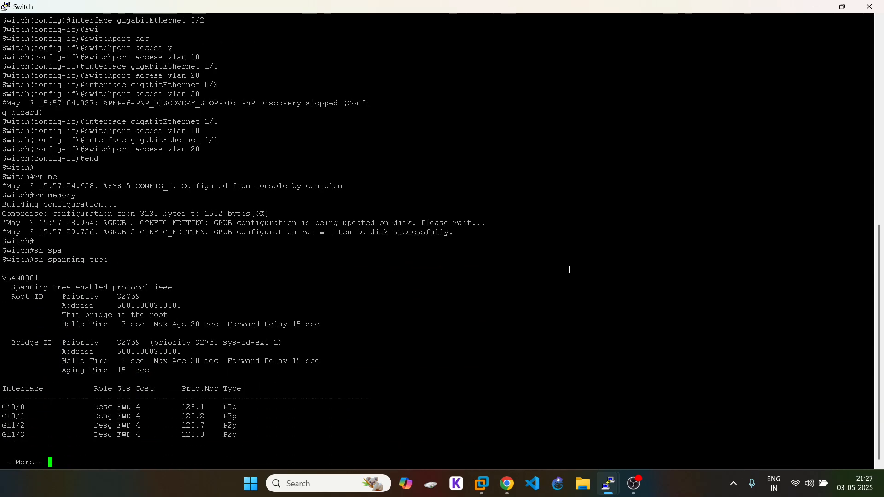
key(space)
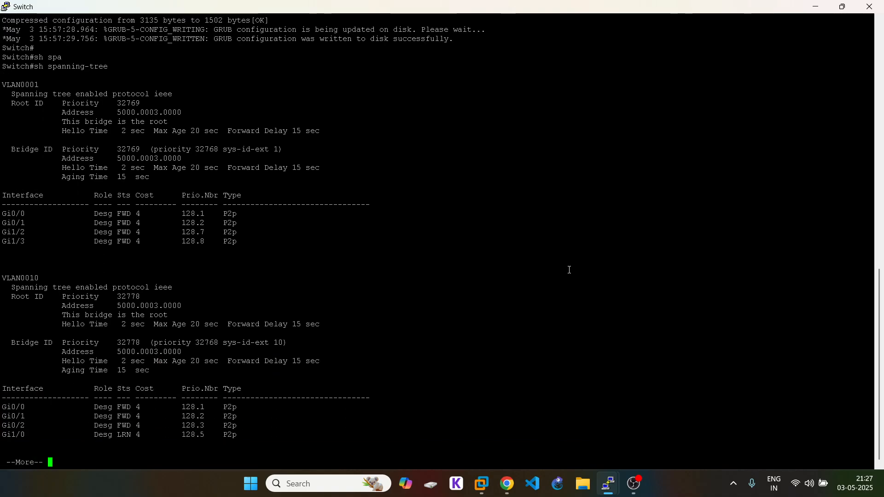
key(space)
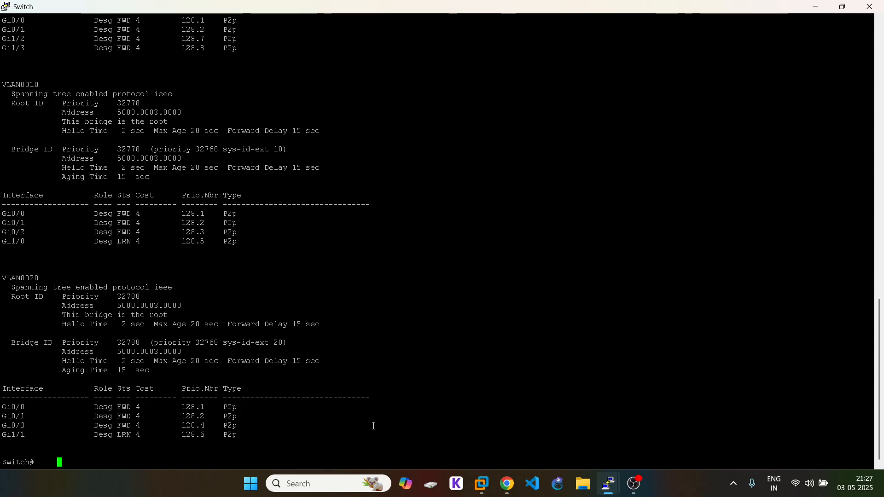
click(508, 484)
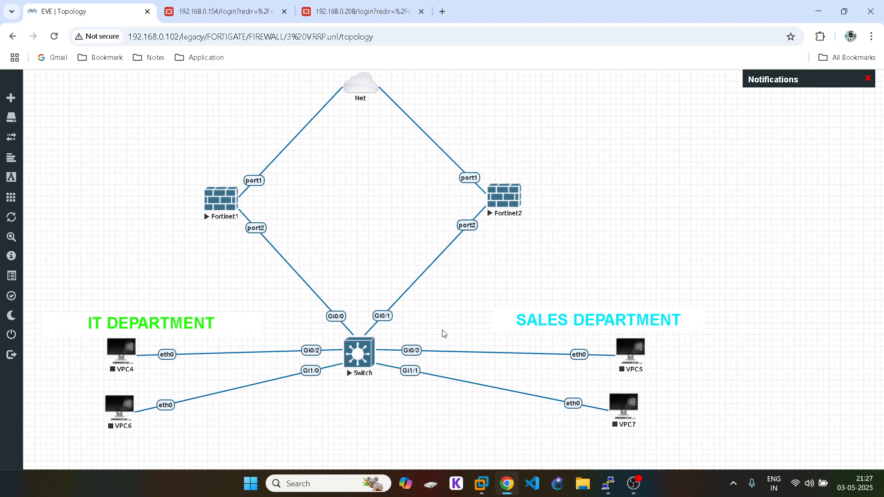
Step: Log in to the FortiGate at 192.168.0.154 as admin and postpone the setup prompt
click(230, 12)
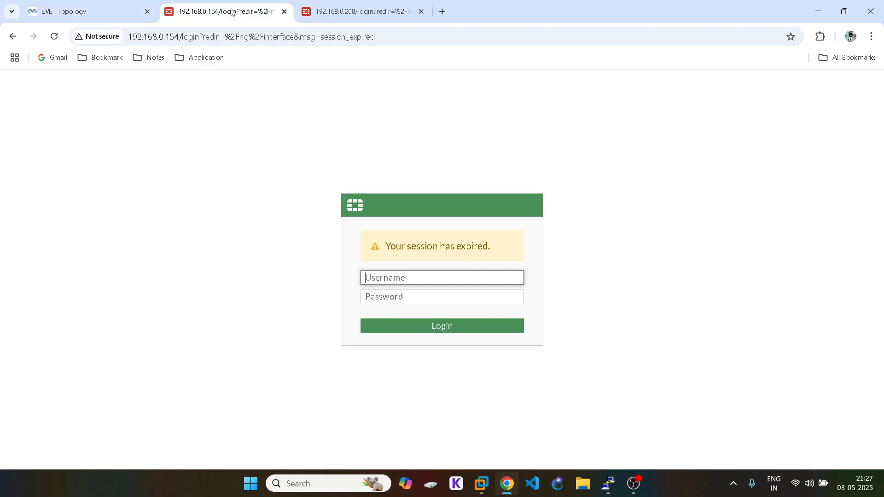
text(admin)
click(391, 295)
text(123)
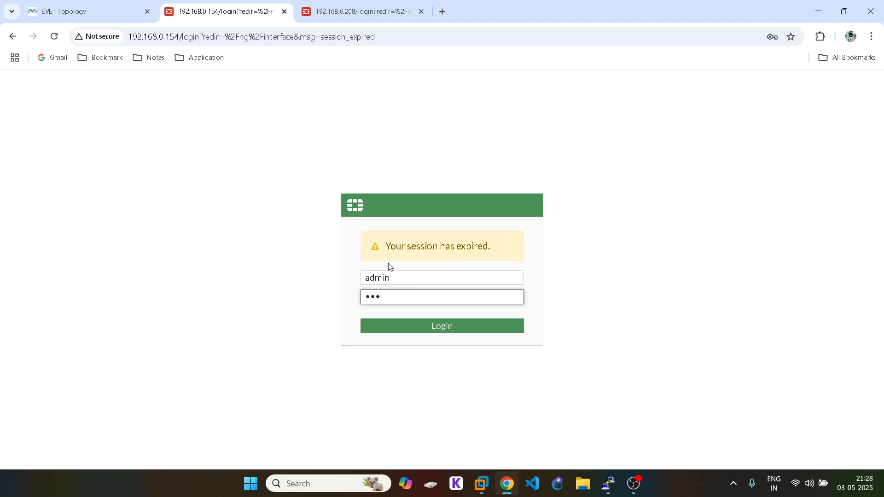
key(Return)
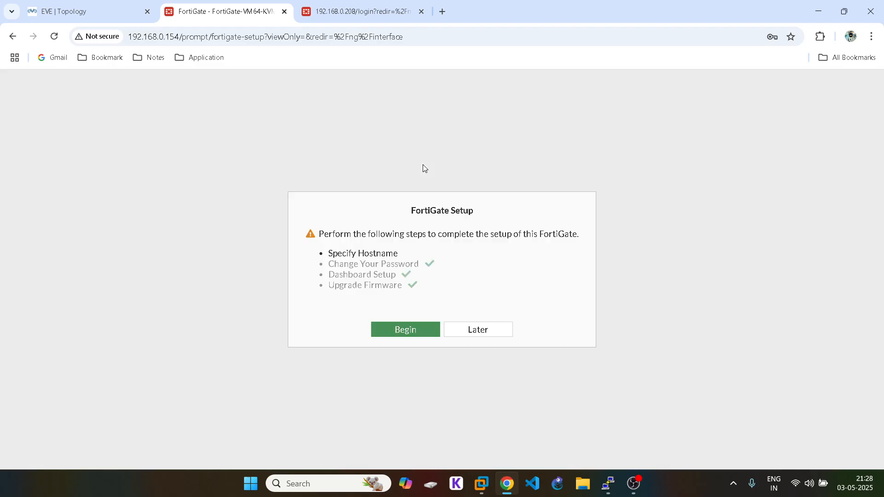
click(478, 330)
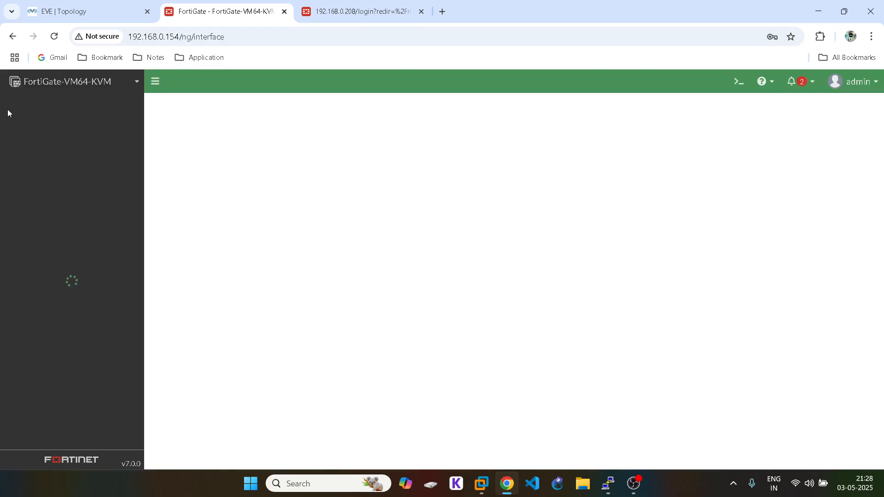
Step: Check the topology diagram and the static routes, then return to Network > Interfaces
click(79, 10)
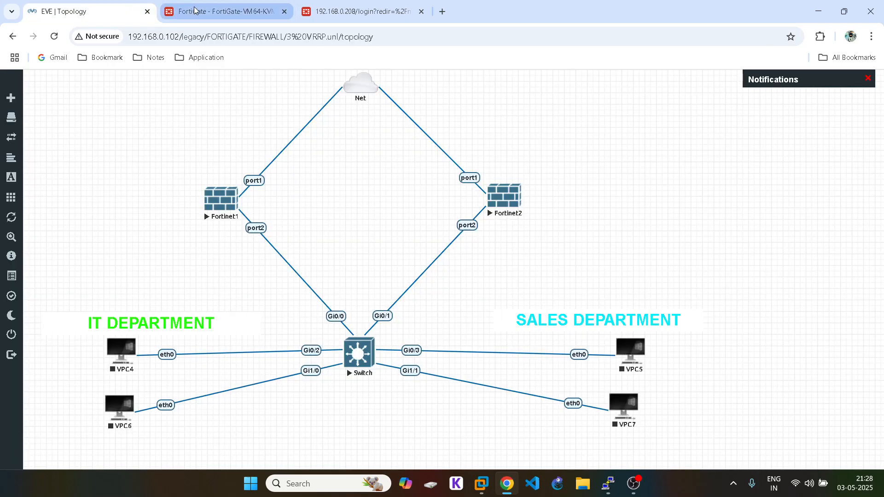
click(227, 12)
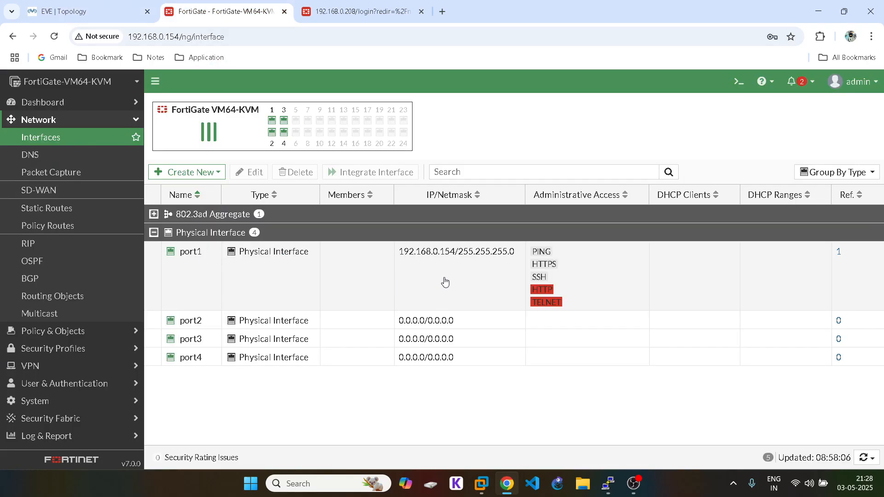
click(82, 7)
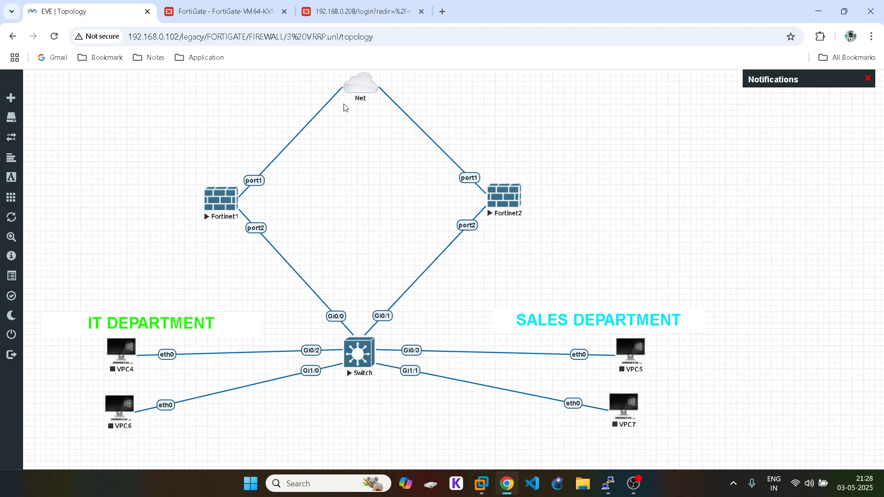
click(228, 12)
click(57, 209)
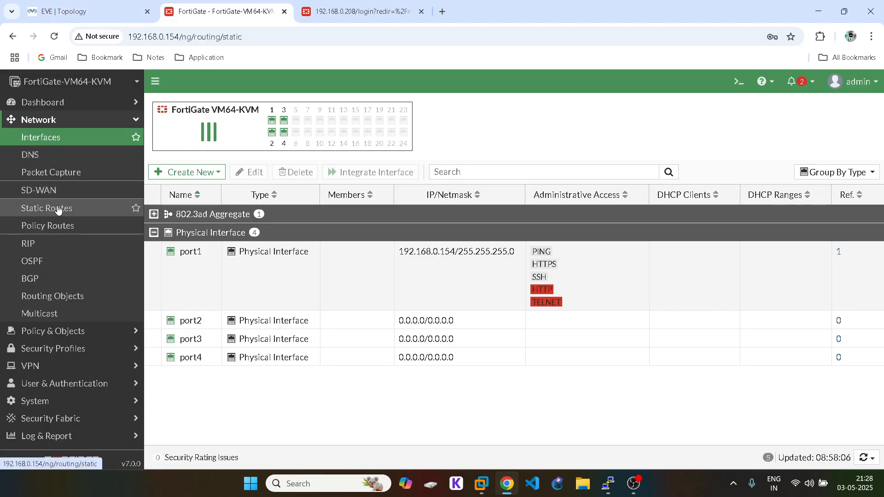
click(62, 142)
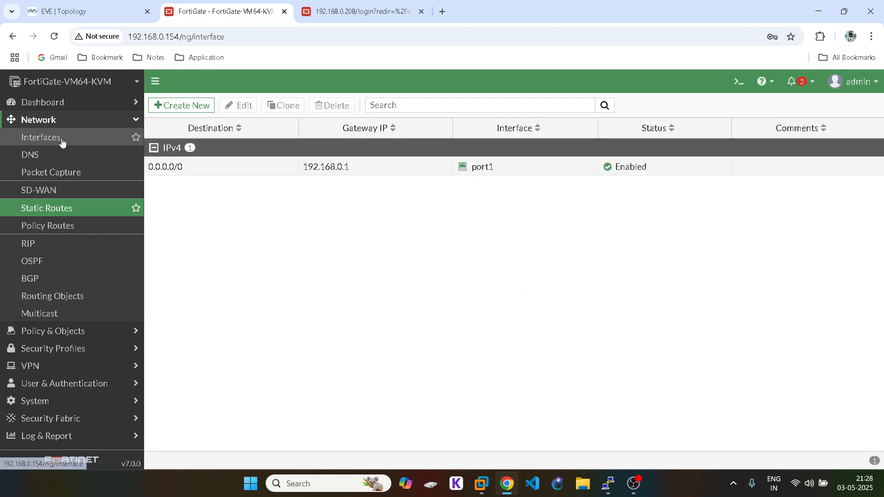
Step: Create a new interface named IT with alias IT
click(187, 173)
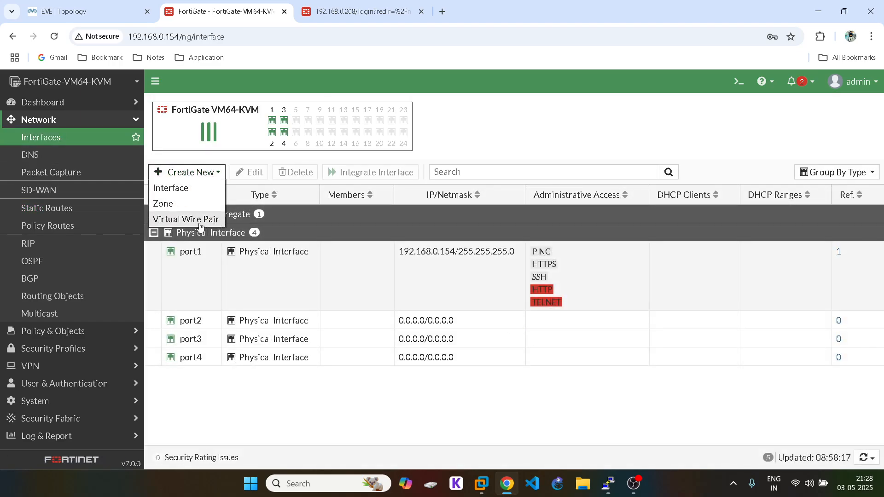
click(187, 189)
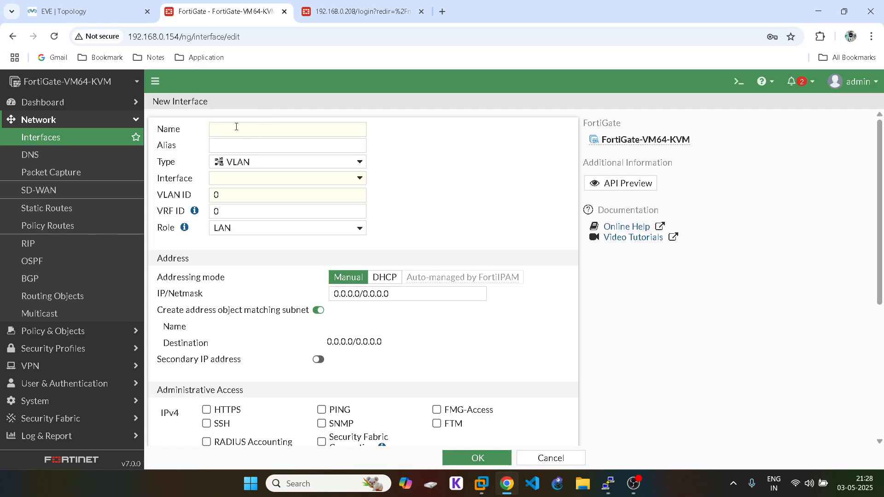
click(238, 129)
text(IT)
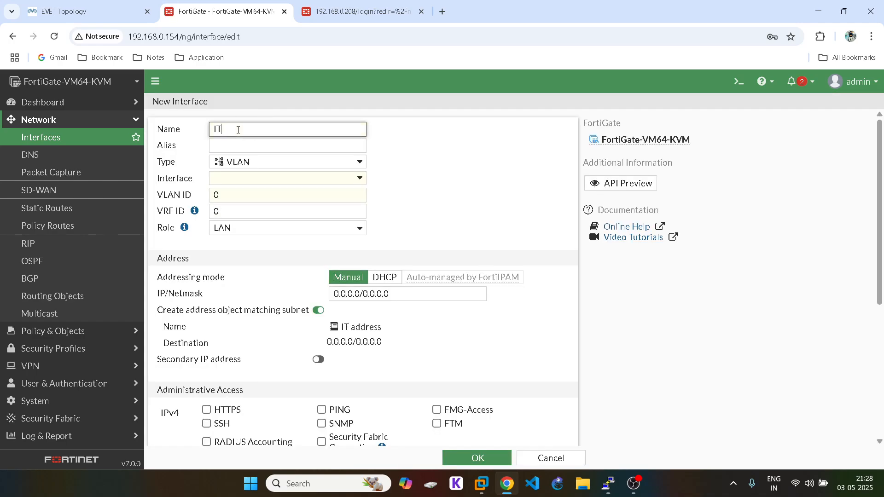
double_click(217, 129)
key(ctrl+c)
click(226, 151)
key(ctrl+v)
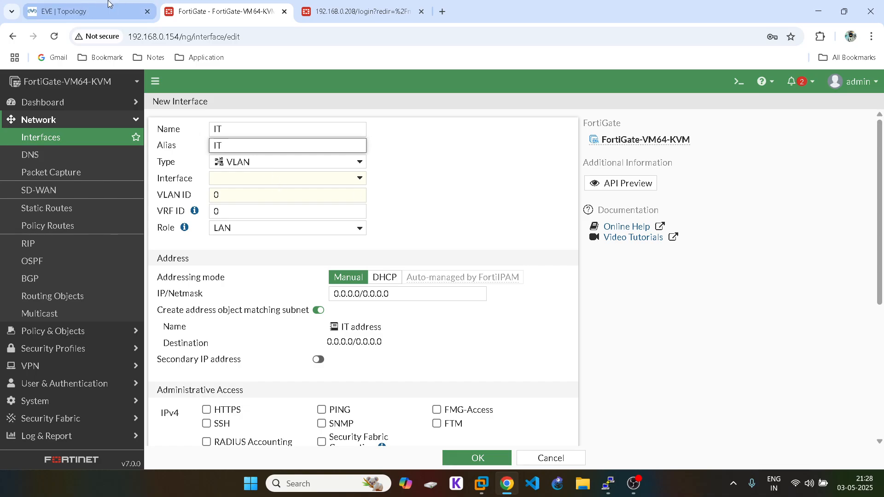
Step: Set the IT interface's parent to port2, with VLAN ID 10 and IP 10.1.1.1/24
click(87, 11)
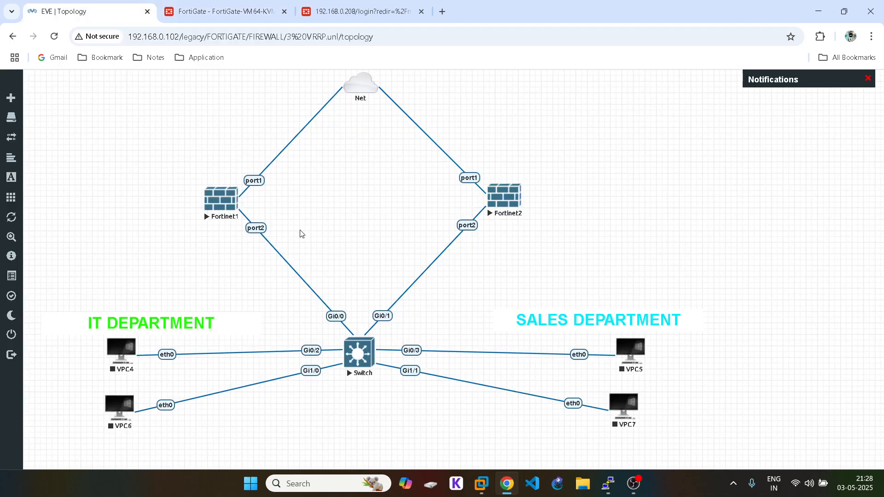
click(225, 11)
click(240, 183)
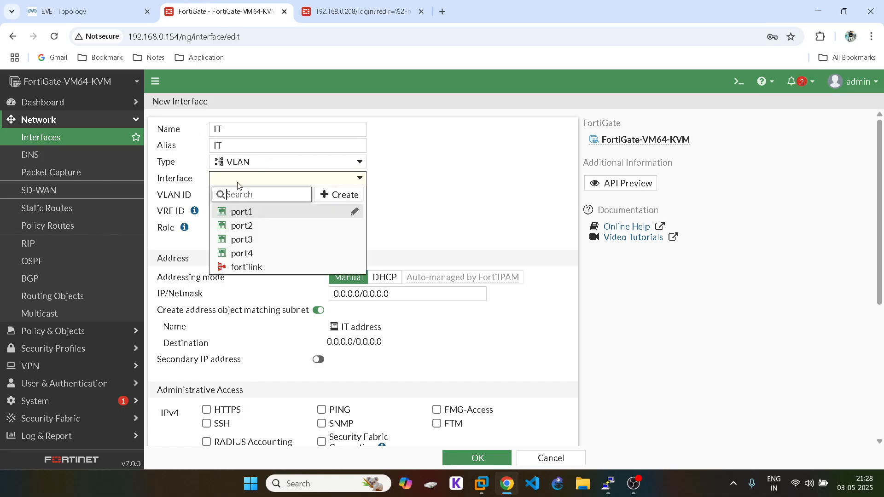
click(239, 225)
double_click(216, 196)
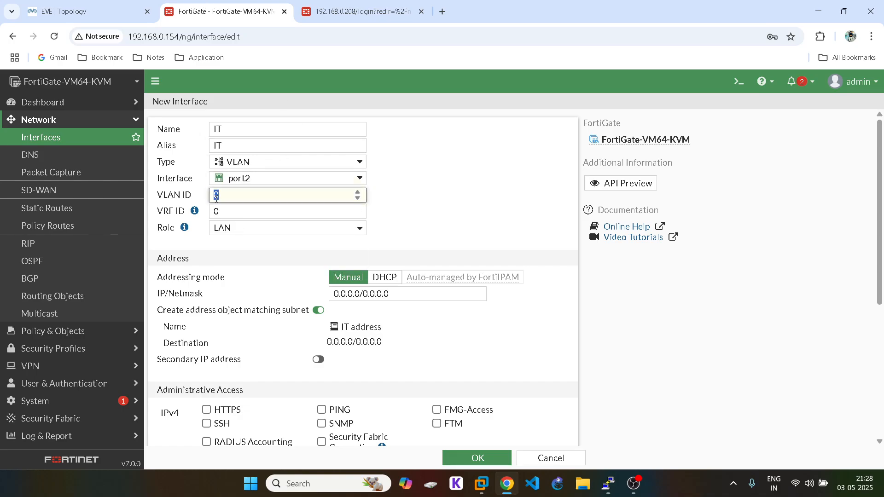
text(10)
triple_click(361, 295)
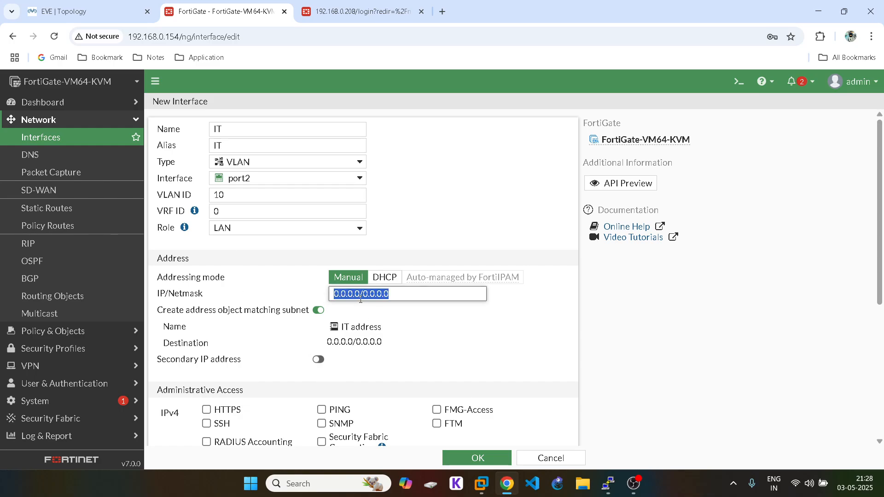
text(10.1.1.1)
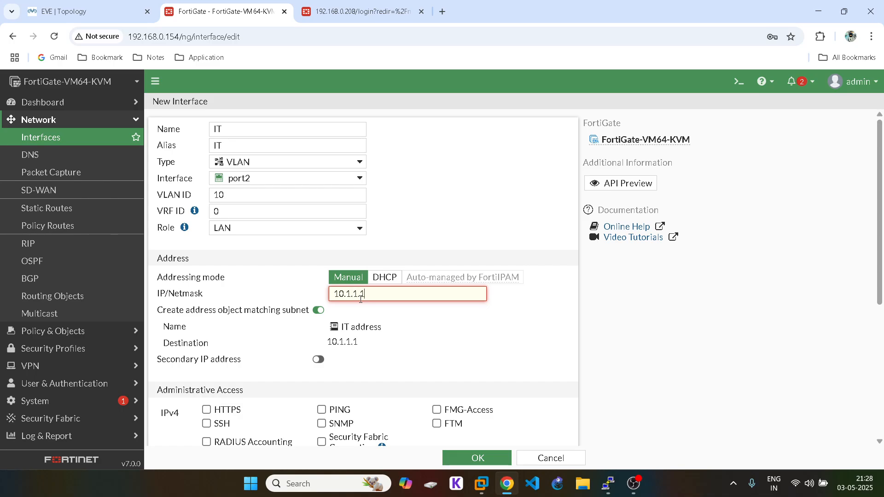
text(/24)
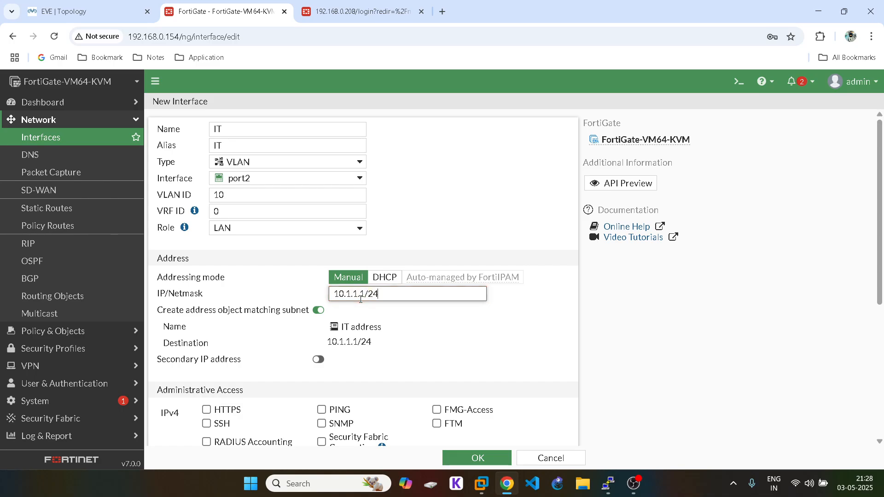
scroll(360, 298, down, 4)
Step: Allow HTTPS, SSH and PING on the IT interface and enable its DHCP server
click(206, 237)
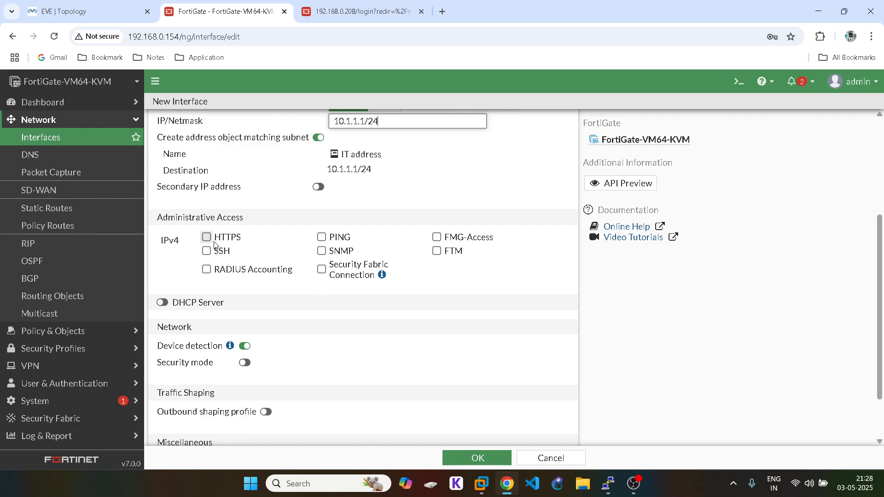
click(207, 251)
click(322, 237)
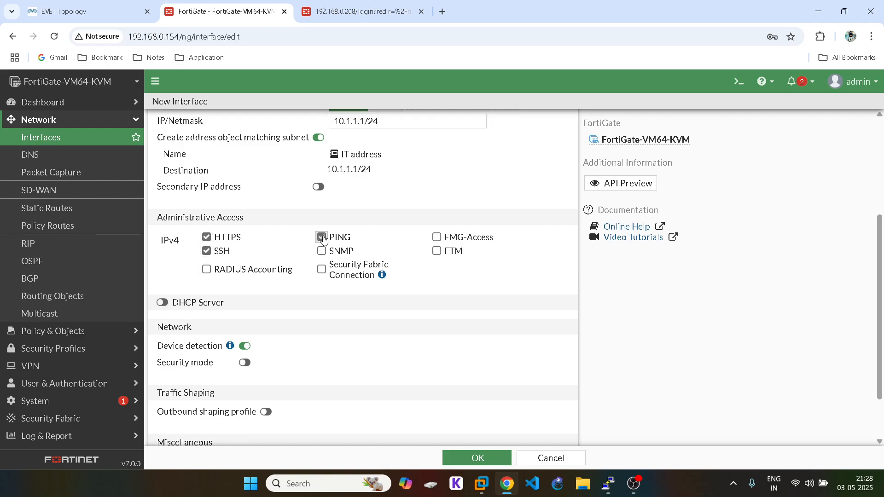
click(162, 303)
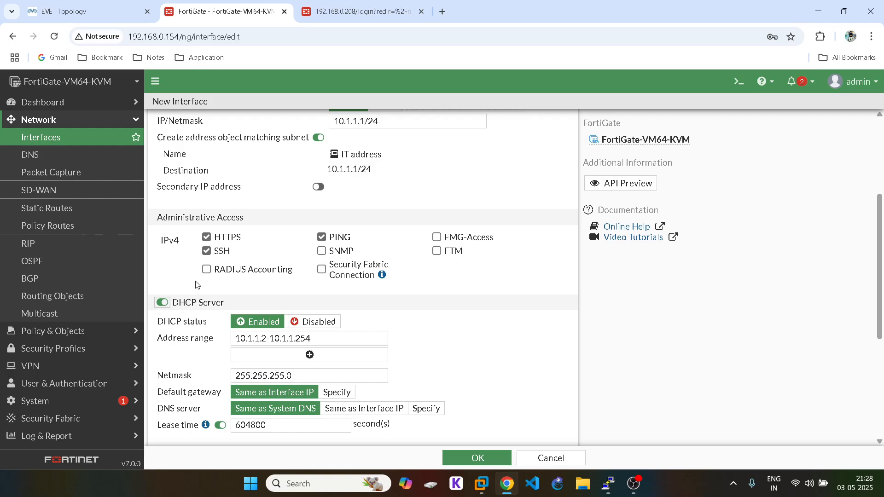
Step: Make the IT DHCP address range start at 10.1.1.4
scroll(398, 172, up, 1)
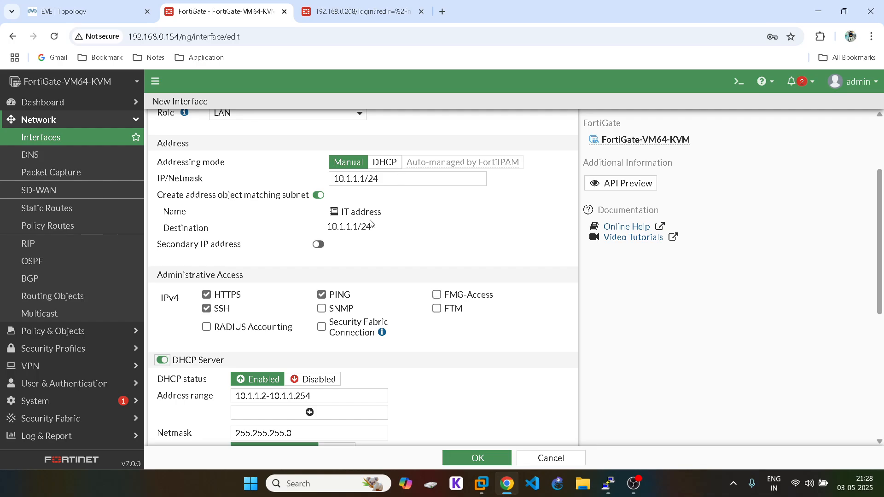
click(79, 7)
click(199, 4)
scroll(314, 322, down, 2)
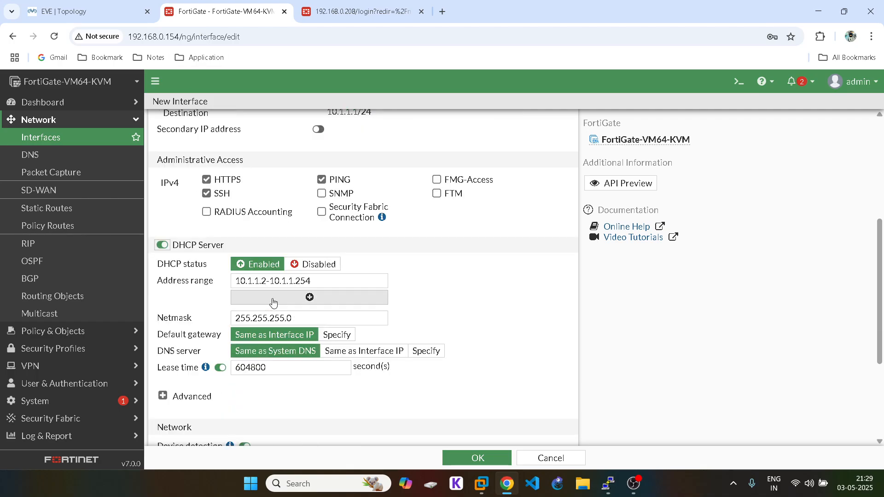
scroll(403, 191, up, 1)
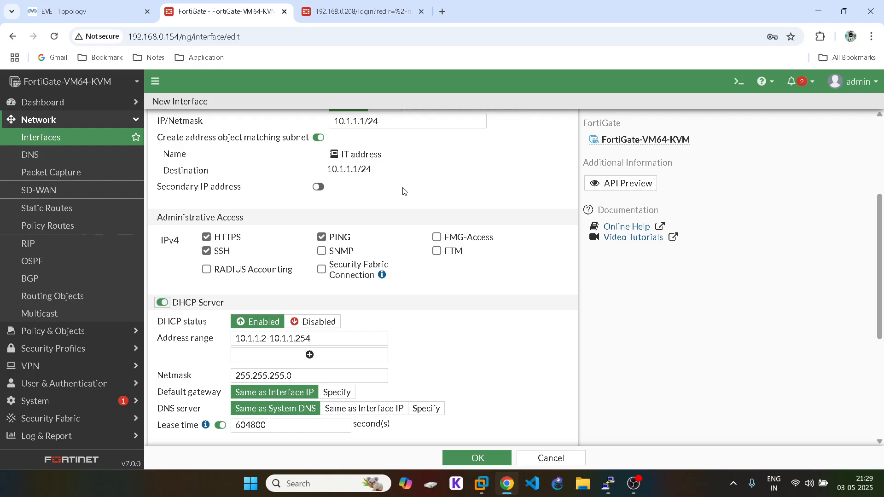
scroll(404, 191, up, 2)
scroll(404, 191, up, 1)
scroll(404, 191, down, 3)
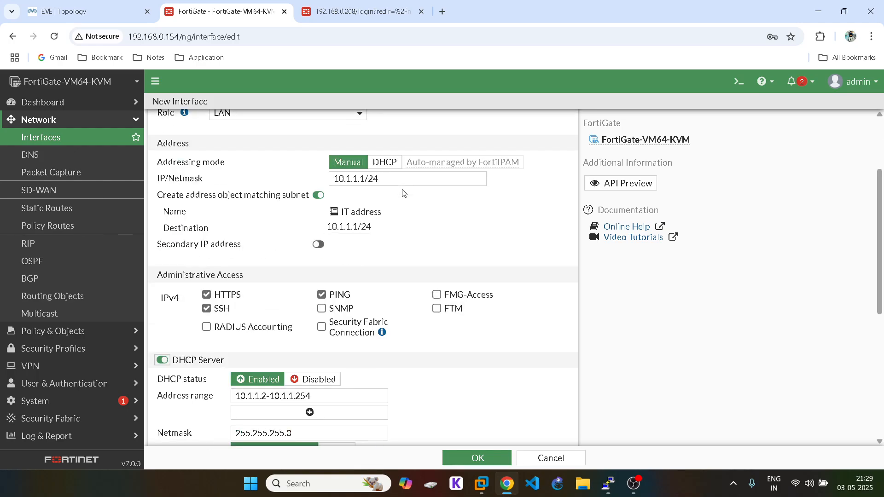
click(266, 338)
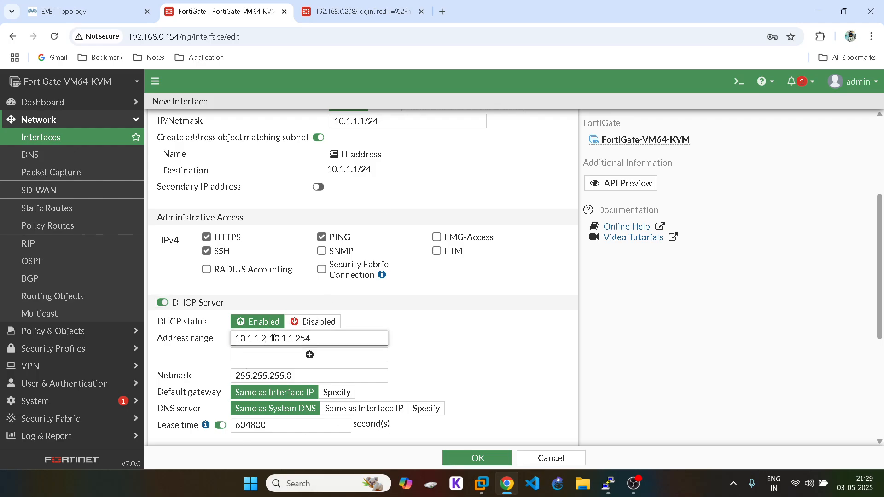
key(BackSpace)
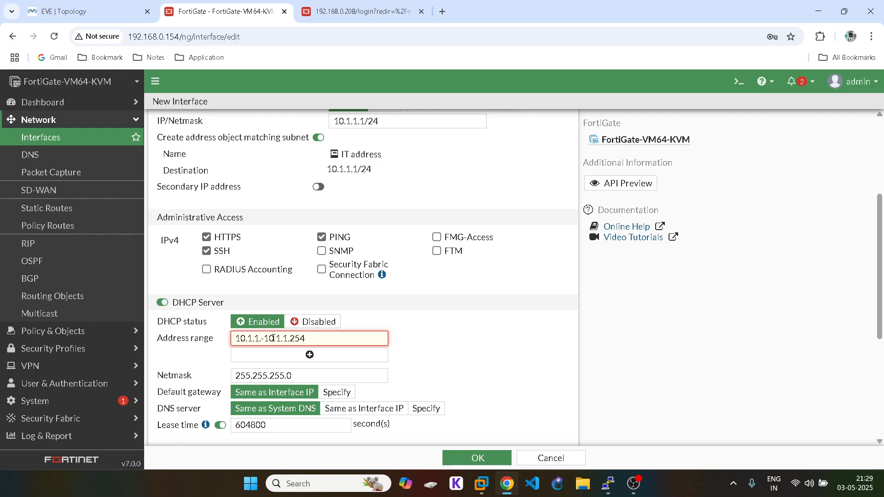
text(4)
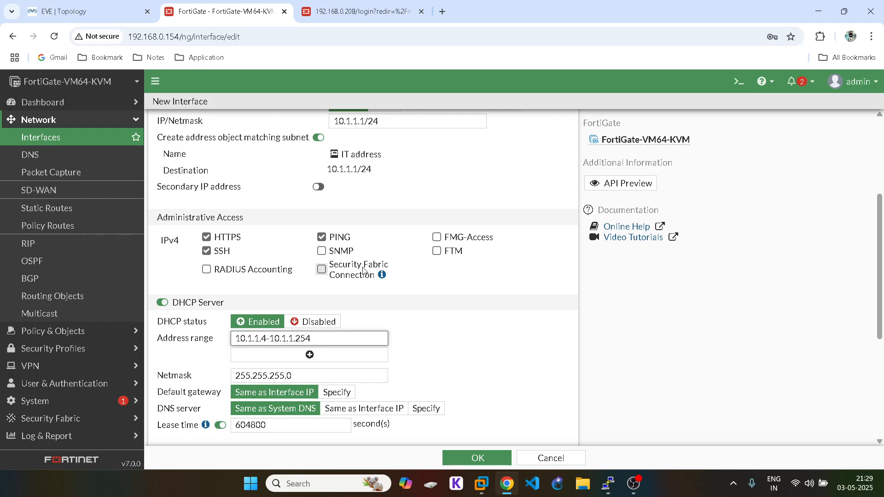
Step: Set the IT DHCP default gateway to a specified 10.1.1.3
click(326, 10)
click(131, 5)
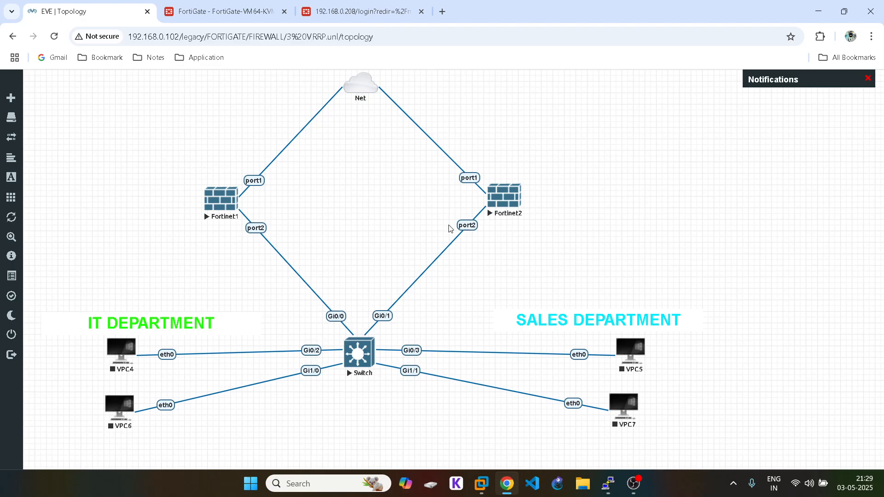
key(ctrl+Tab)
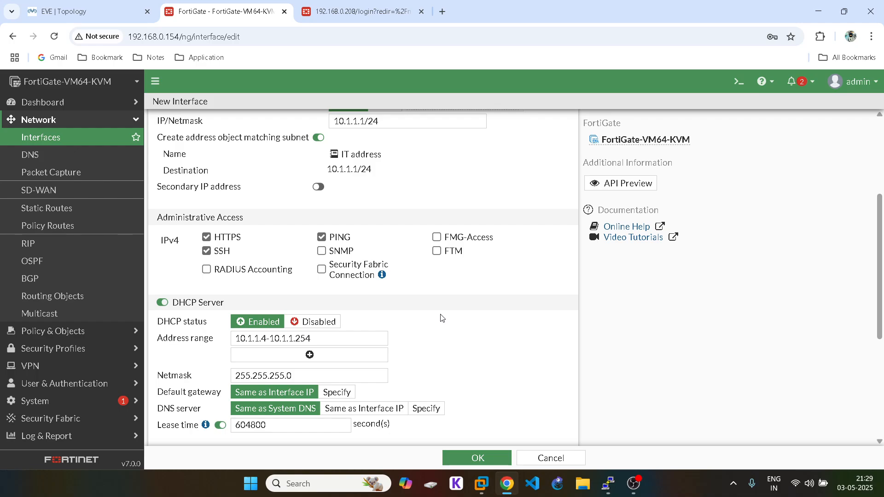
scroll(390, 312, down, 1)
click(337, 335)
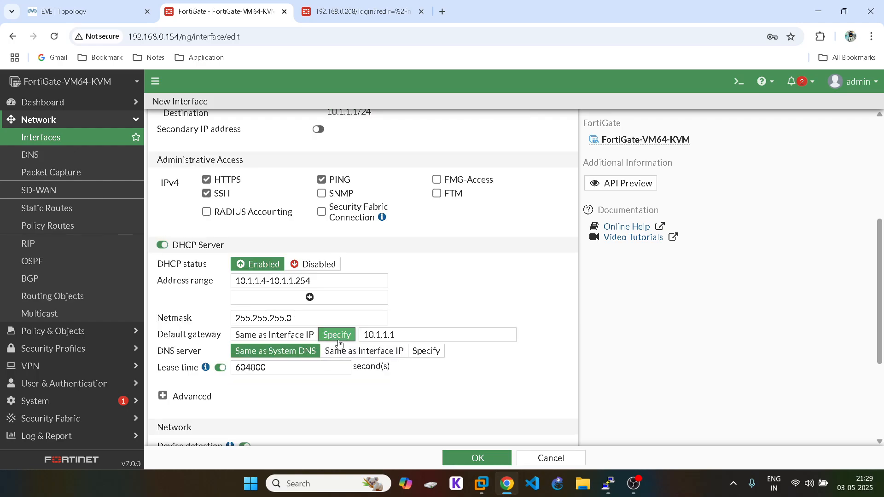
click(421, 340)
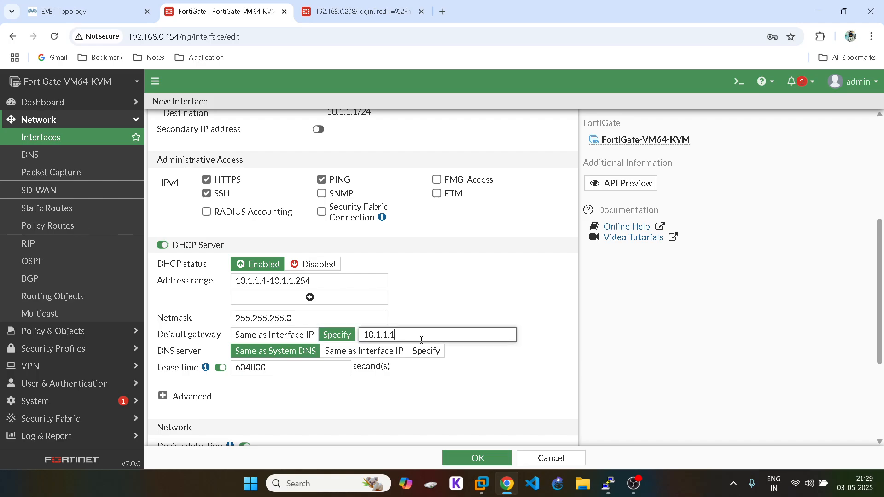
key(BackSpace)
text(3)
scroll(442, 340, up, 1)
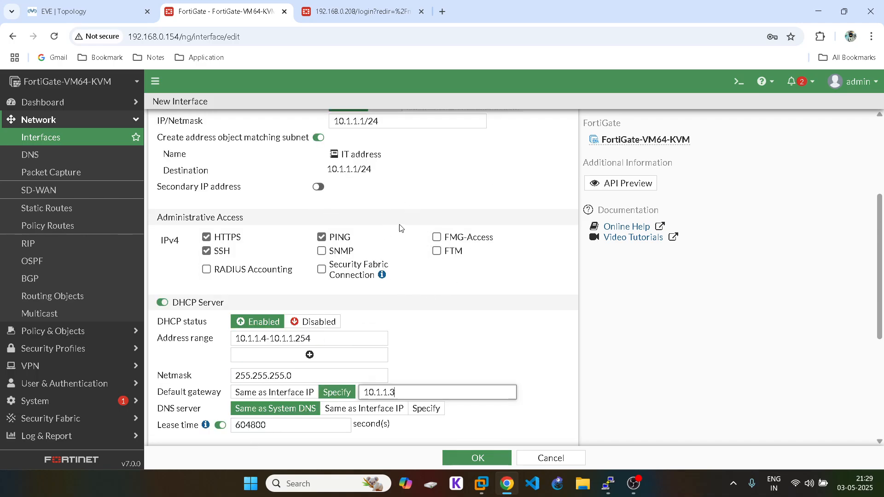
scroll(415, 240, up, 3)
scroll(436, 253, down, 3)
scroll(437, 253, up, 3)
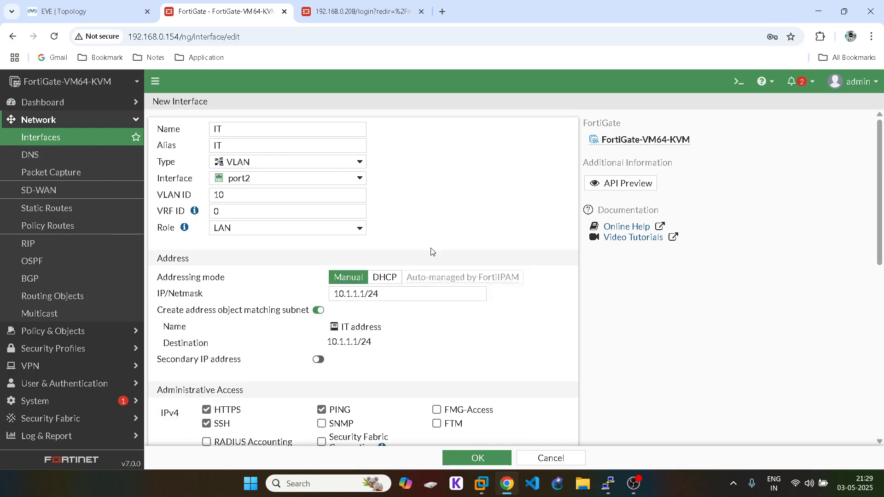
scroll(428, 244, down, 10)
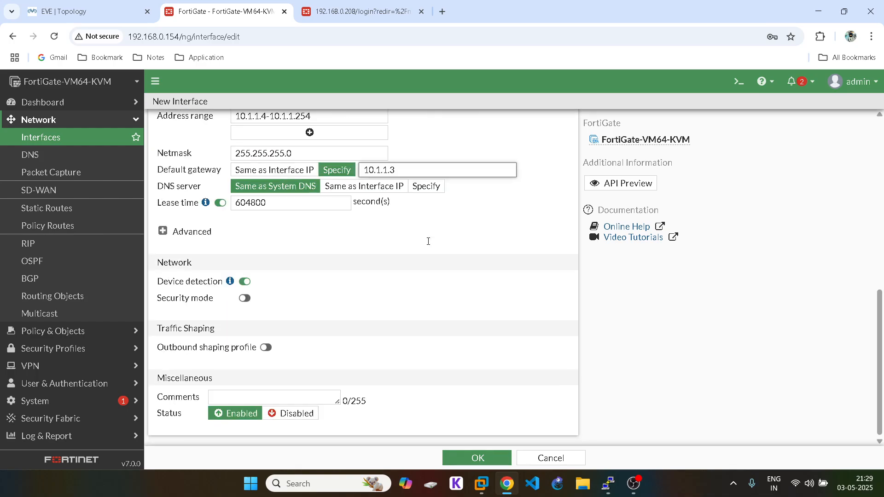
Step: Save the IT VLAN interface, expand port2, and begin another new interface
click(474, 460)
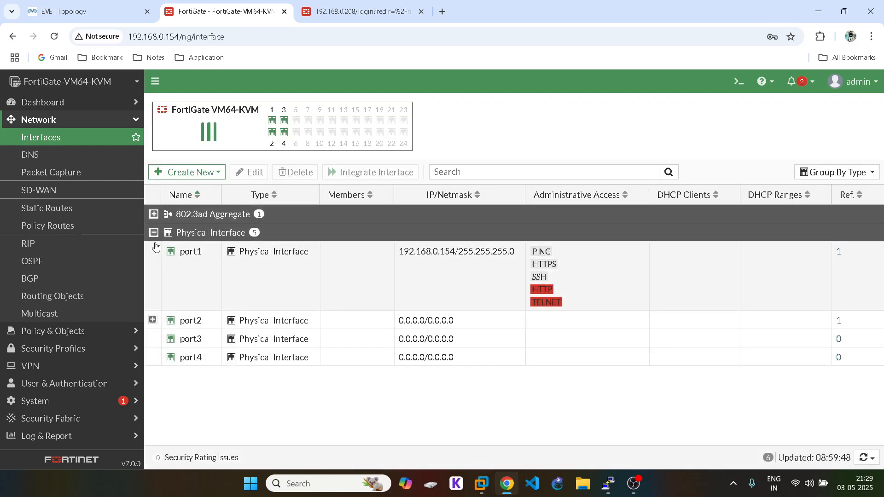
click(152, 319)
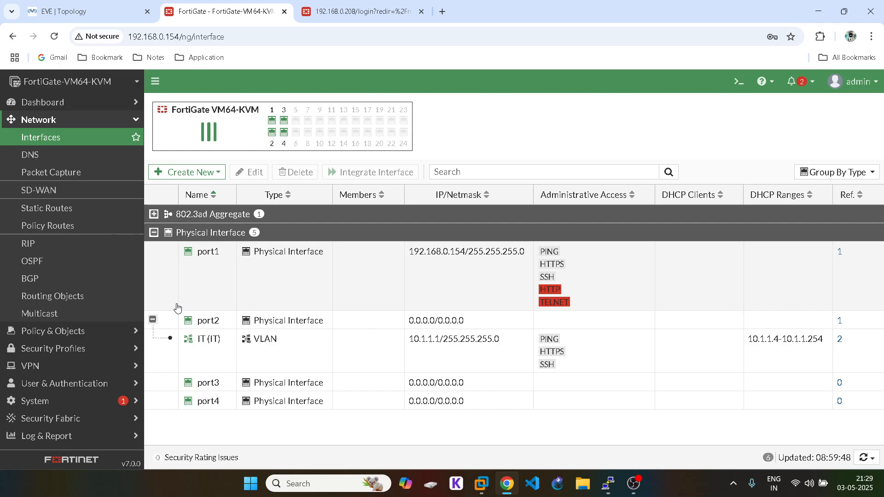
click(194, 173)
click(190, 191)
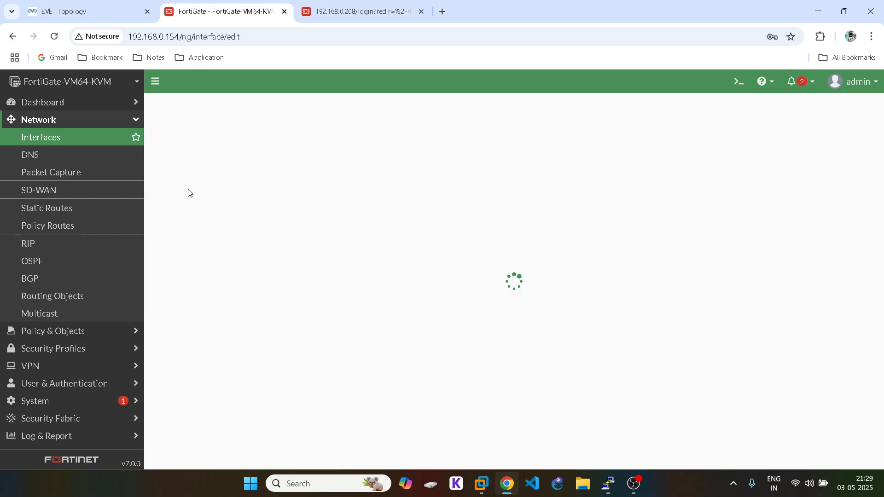
Step: Name the VLAN SALES with alias SALES on port2, VLAN ID 20, address 20.1.1.1/24
click(244, 133)
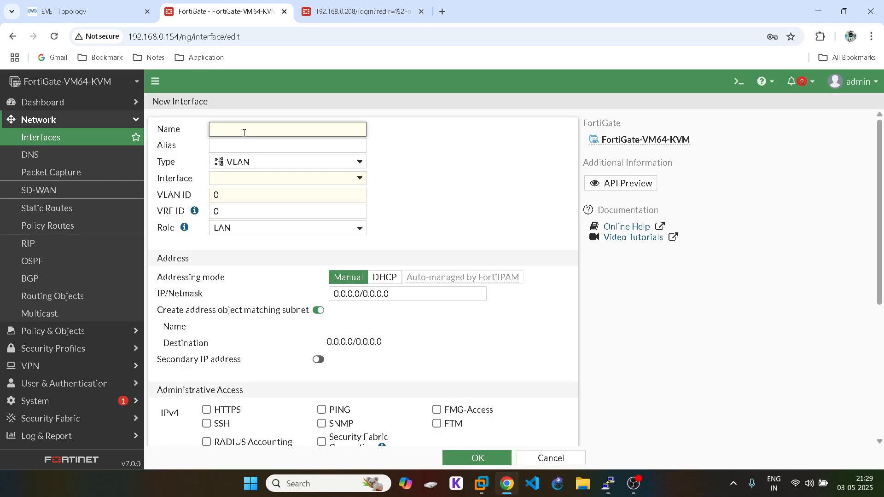
text(SALES)
double_click(220, 125)
click(226, 146)
click(240, 179)
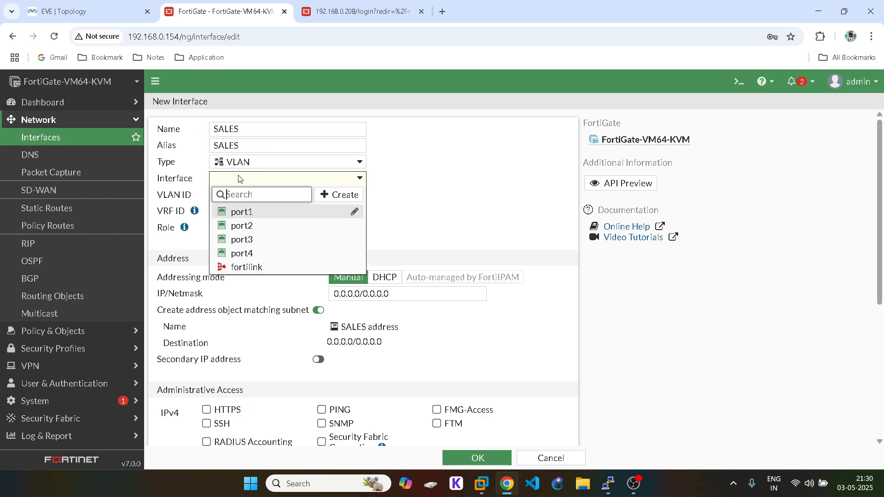
click(246, 225)
double_click(216, 196)
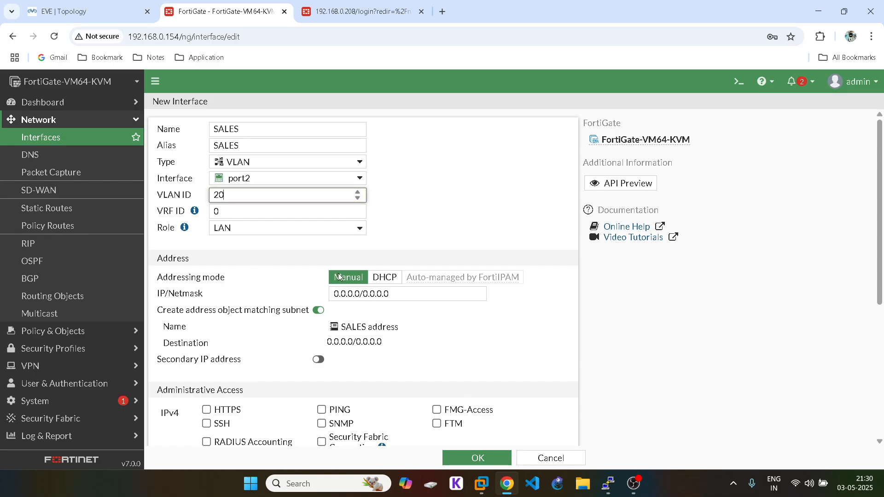
triple_click(351, 294)
text(20.1.1.1)
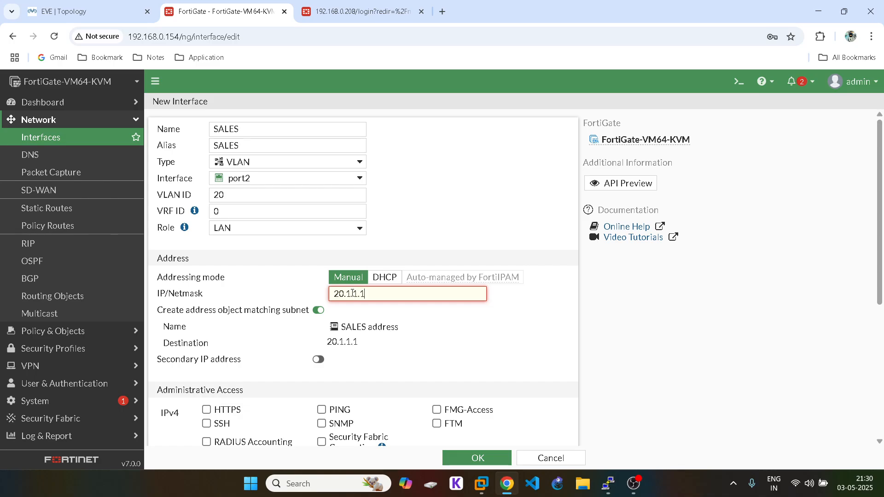
text(/24)
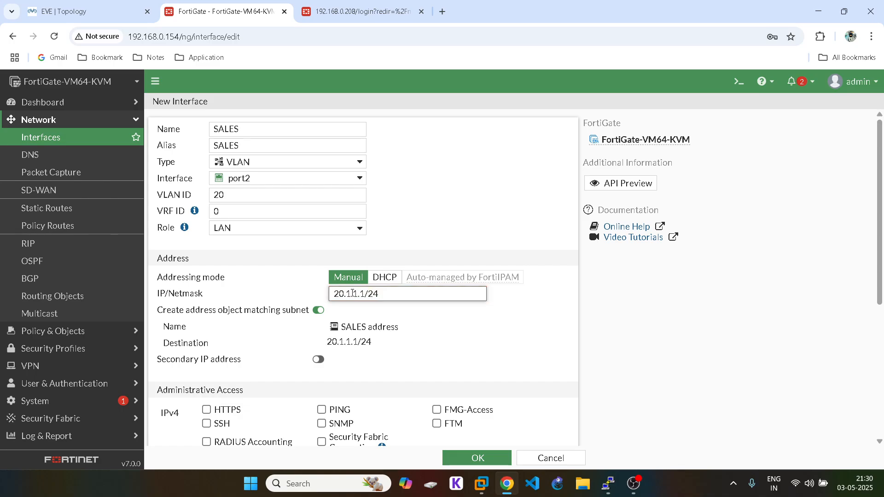
scroll(354, 294, down, 3)
Step: Allow HTTPS, SSH and PING on SALES and enable DHCP with range starting 20.1.1.4
click(206, 295)
click(207, 308)
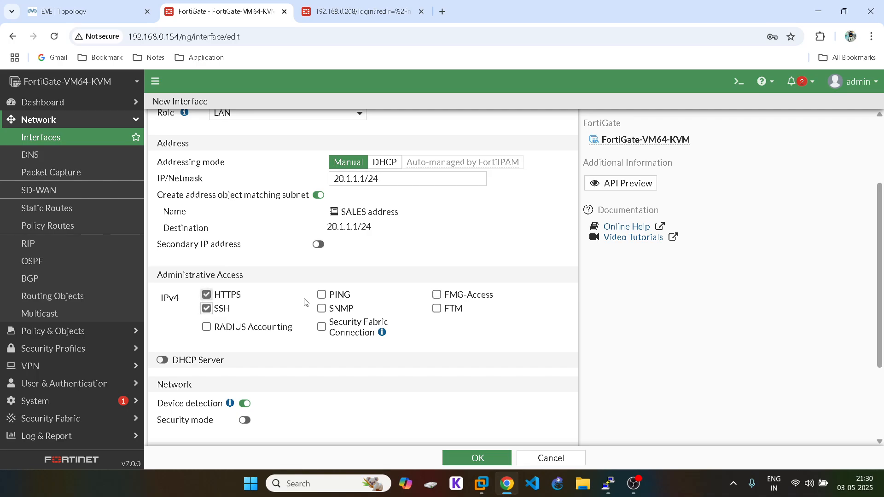
click(321, 295)
click(162, 360)
scroll(271, 309, down, 3)
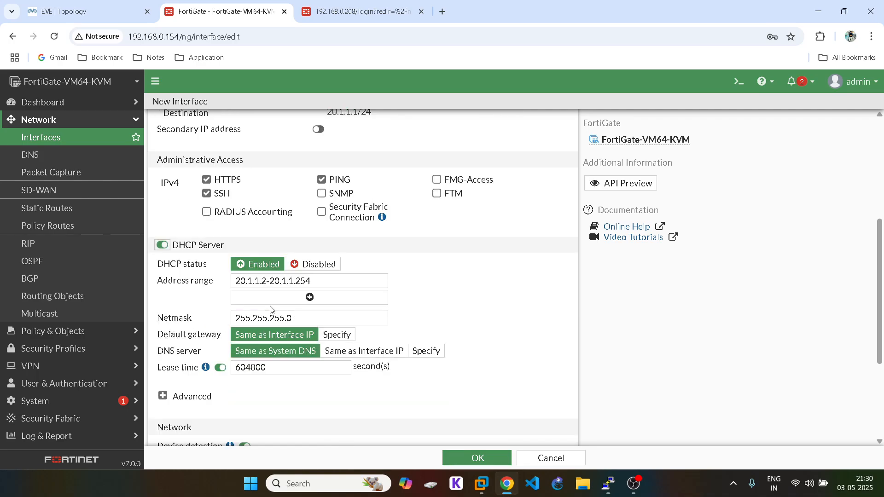
click(268, 282)
key(BackSpace)
text(4)
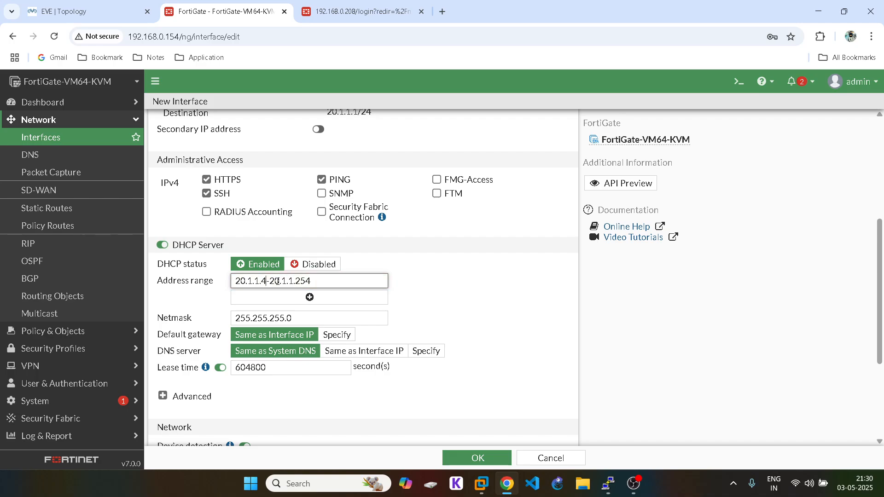
Step: Set the SALES DHCP default gateway to a specified 20.1.1.3
click(343, 340)
click(414, 336)
key(BackSpace)
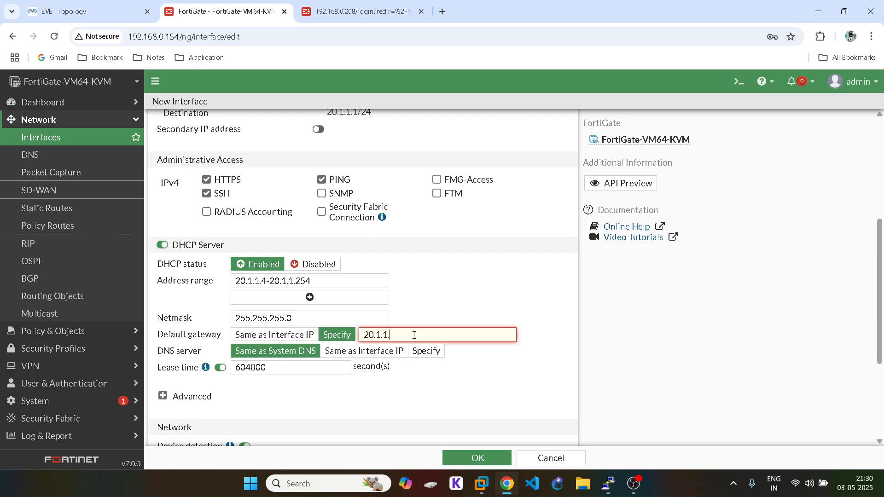
text(3)
scroll(414, 301, down, 1)
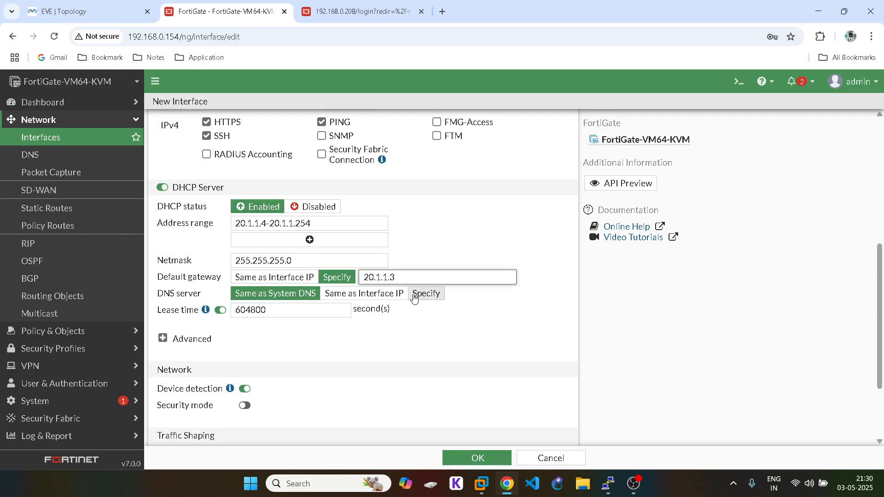
Step: Save the SALES VLAN interface and expand port2 to show it beside IT
click(73, 3)
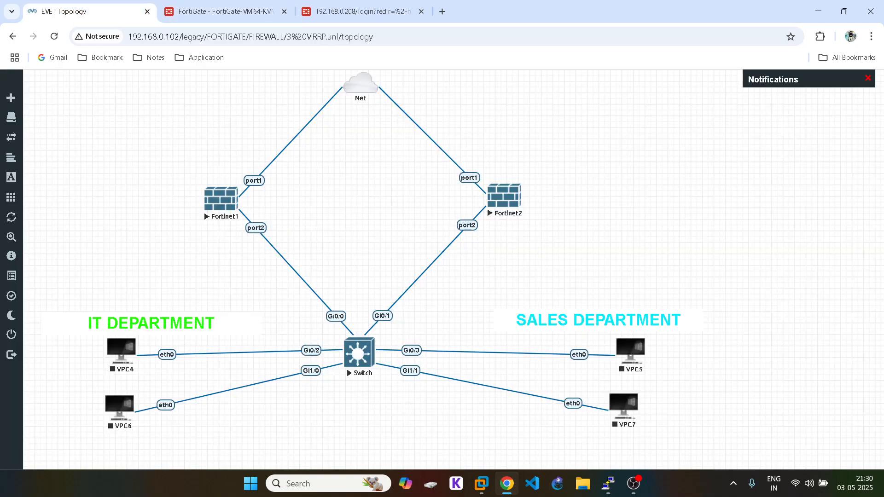
click(249, 5)
scroll(635, 331, down, 2)
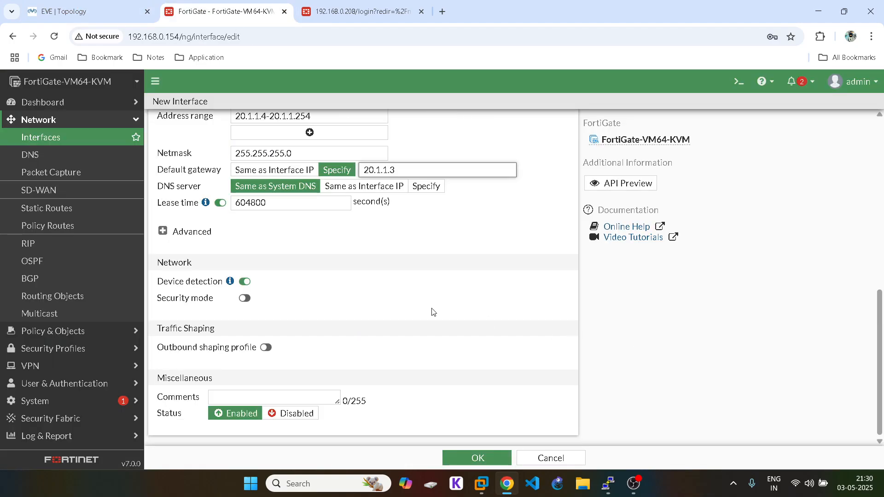
click(478, 458)
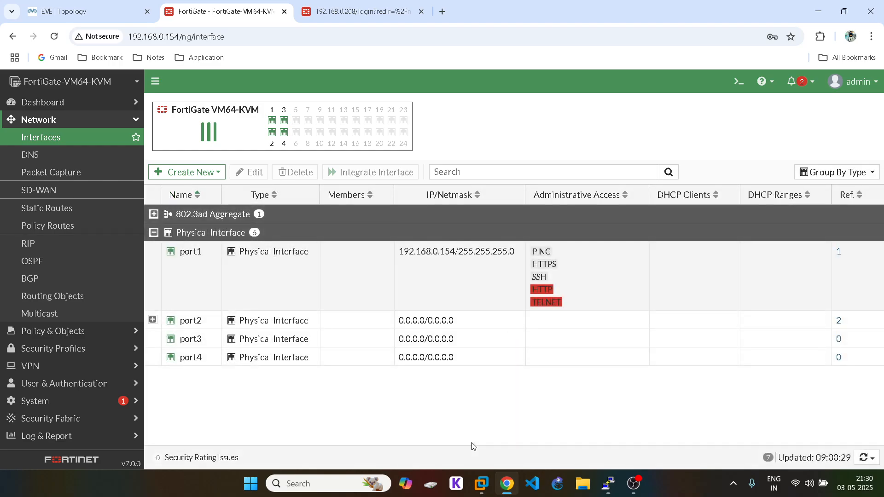
click(153, 320)
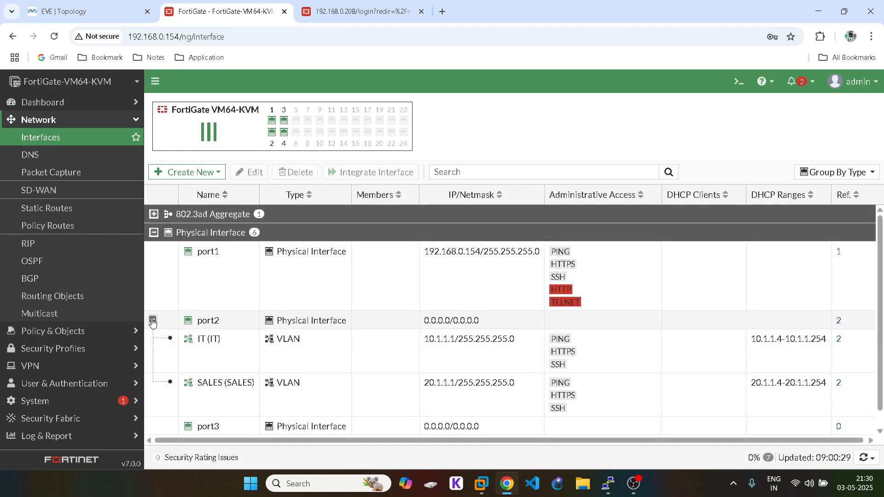
click(72, 105)
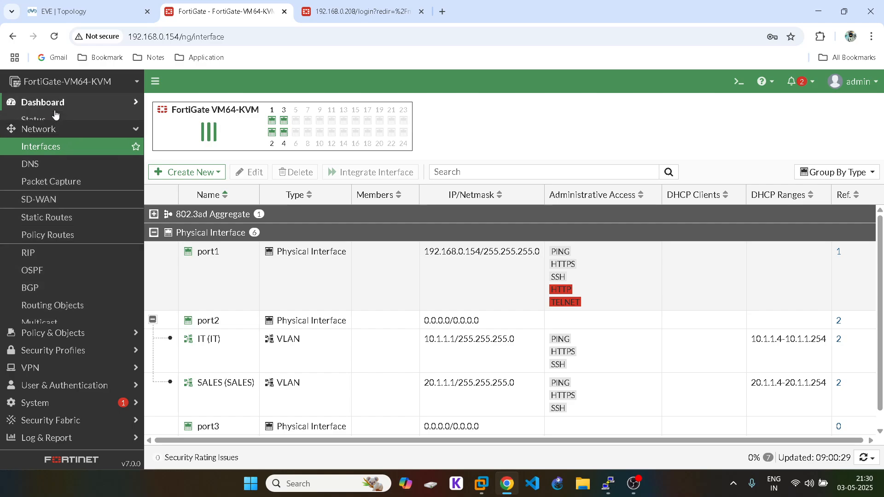
click(72, 104)
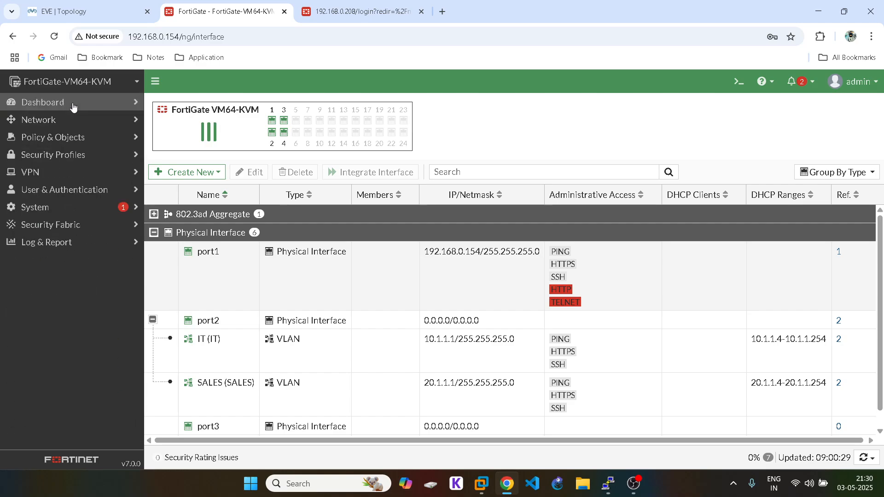
Step: Start a new firewall policy and name it 1
click(60, 137)
click(53, 154)
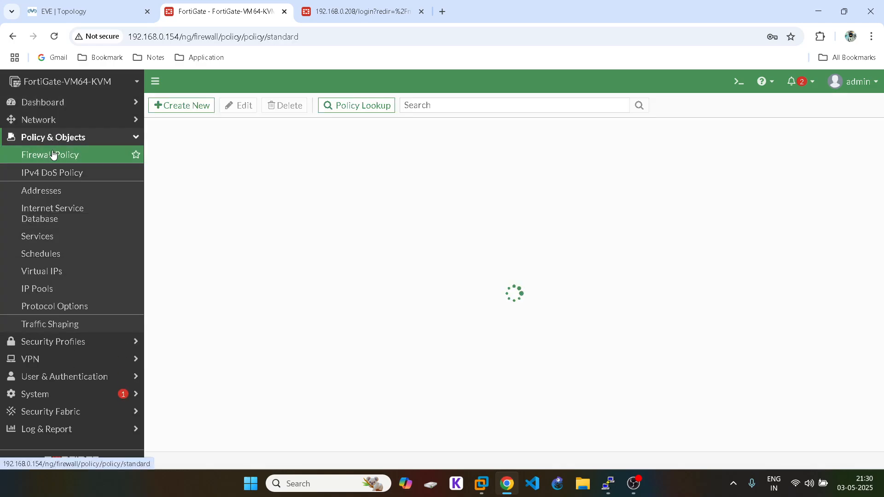
click(189, 109)
click(248, 138)
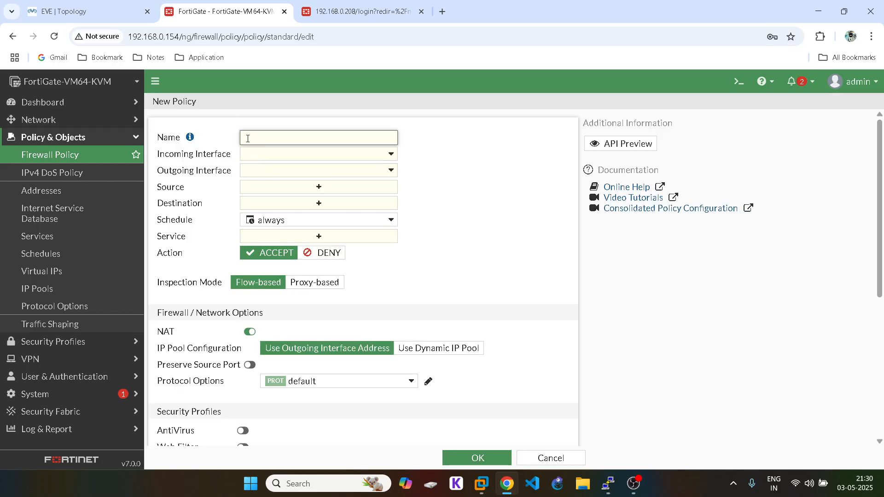
click(76, 7)
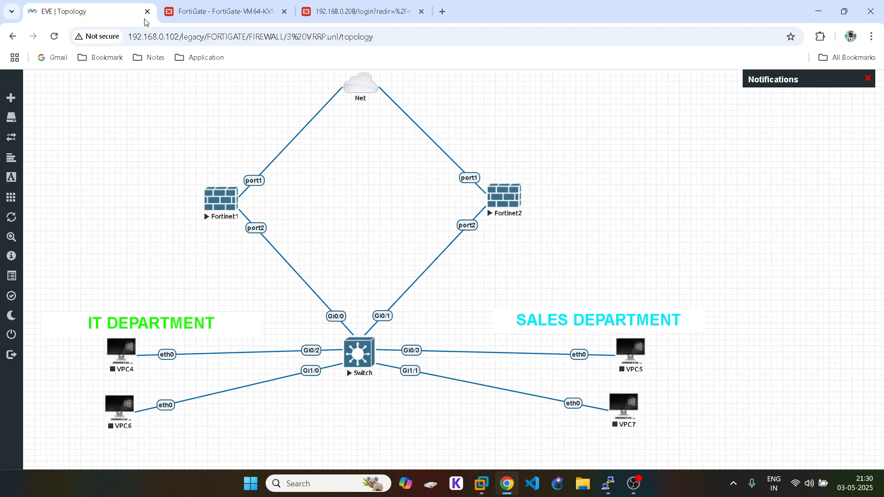
click(183, 6)
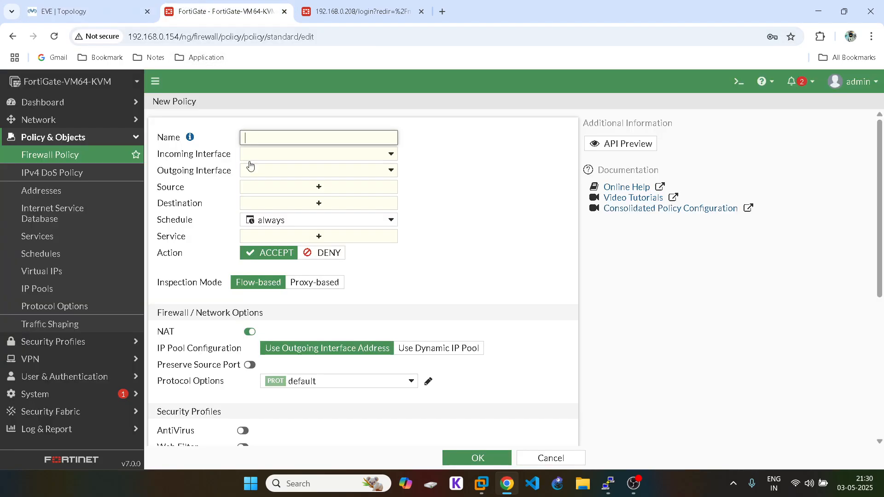
click(268, 135)
text(L)
key(BackSpace)
text(SA)
key(BackSpace)
key(BackSpace)
text(1)
Step: Set the policy's incoming interface to IT and outgoing interface to port1
click(268, 157)
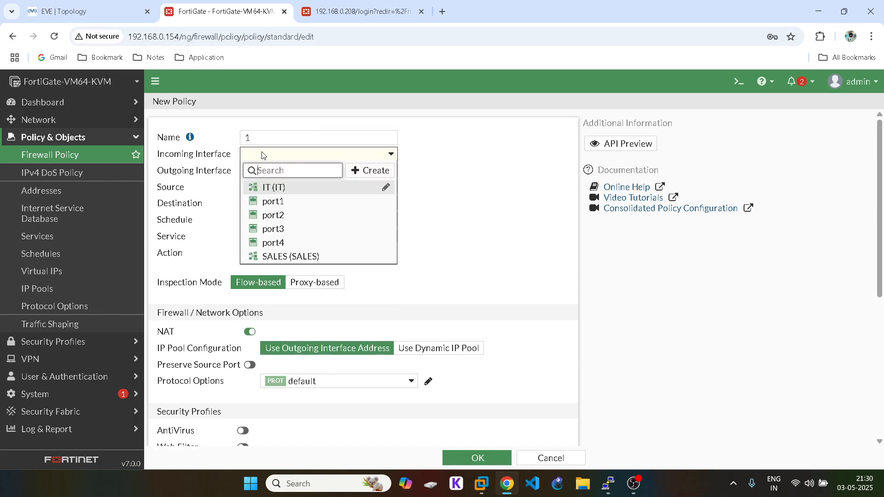
click(299, 188)
click(249, 173)
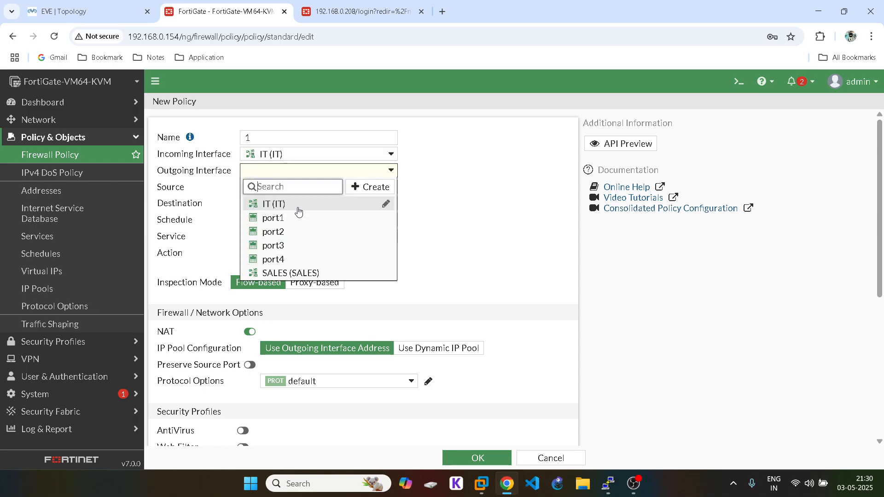
click(278, 234)
click(288, 175)
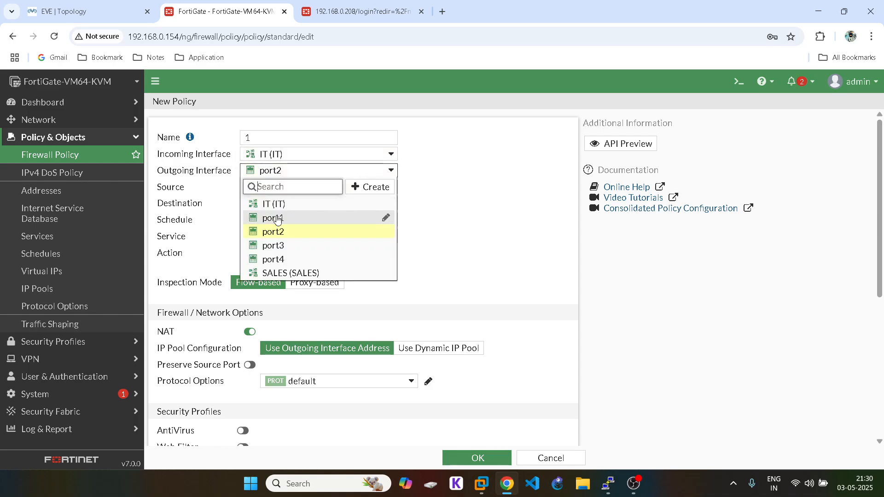
click(277, 219)
Step: Use IT address as source, all as destination, and ALL as service
click(318, 192)
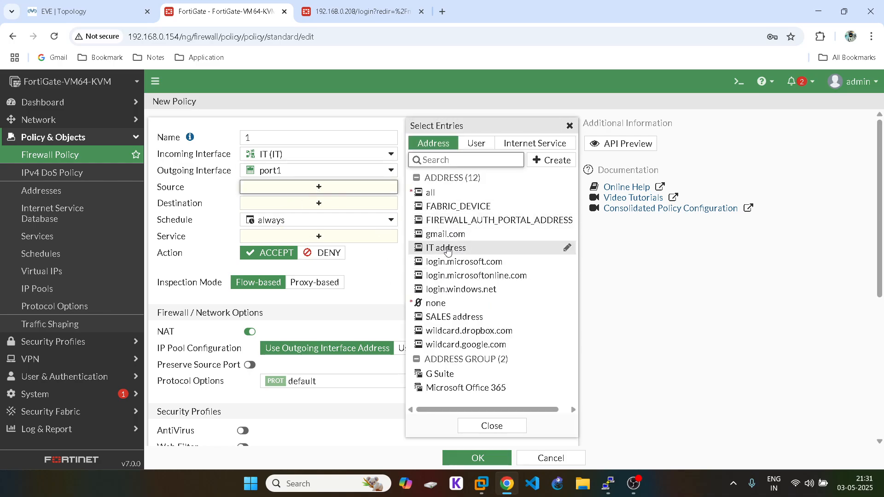
click(451, 248)
click(574, 127)
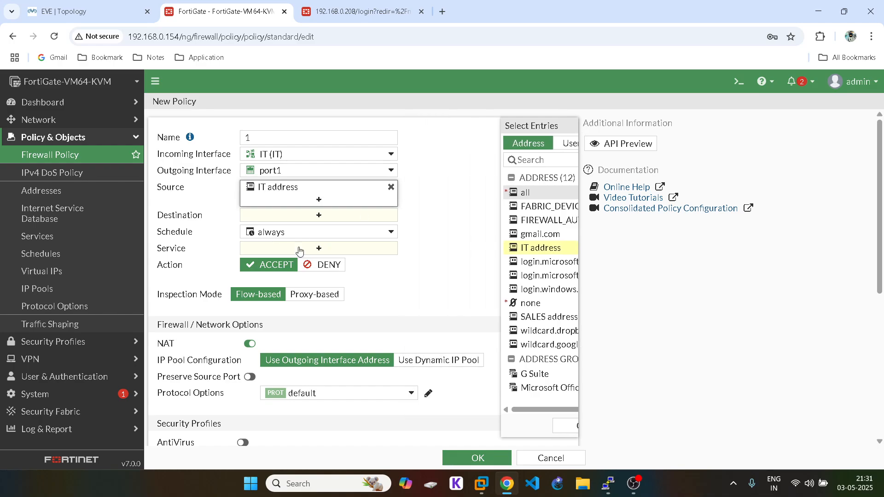
click(345, 216)
click(430, 195)
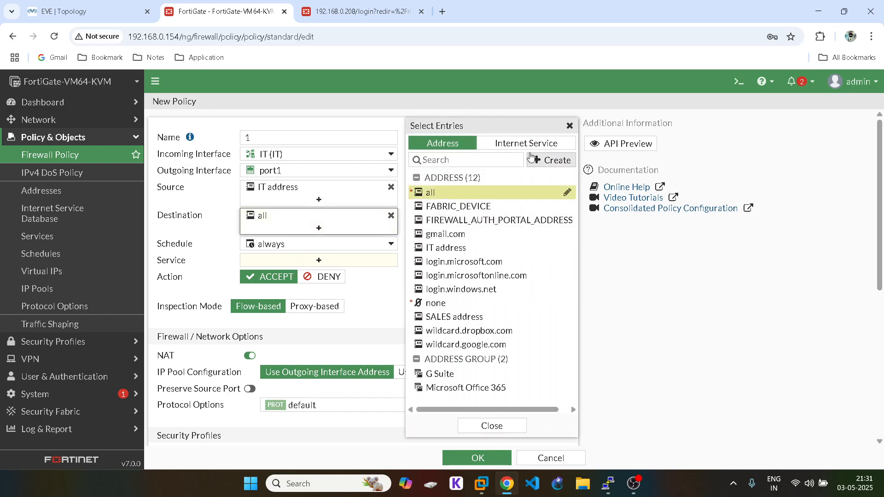
click(569, 126)
click(343, 259)
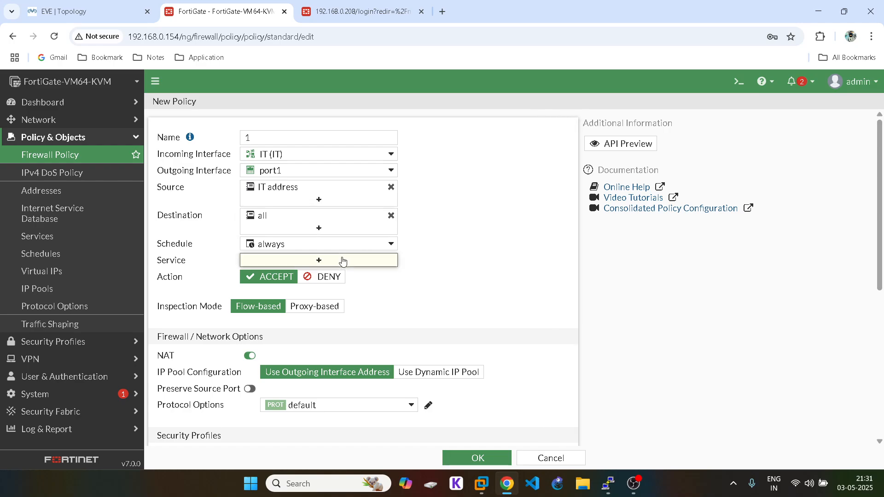
click(445, 191)
click(571, 126)
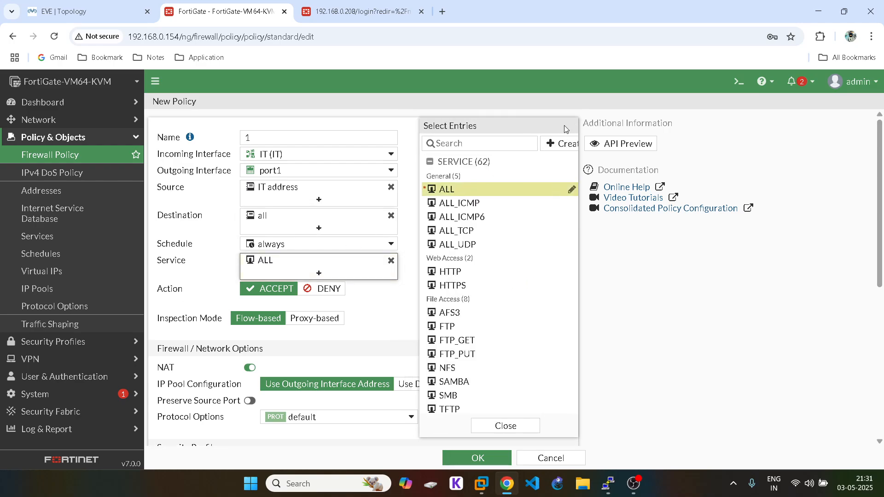
Step: Log all sessions of allowed traffic and save the IT policy
scroll(516, 208, down, 3)
scroll(515, 208, down, 3)
click(409, 322)
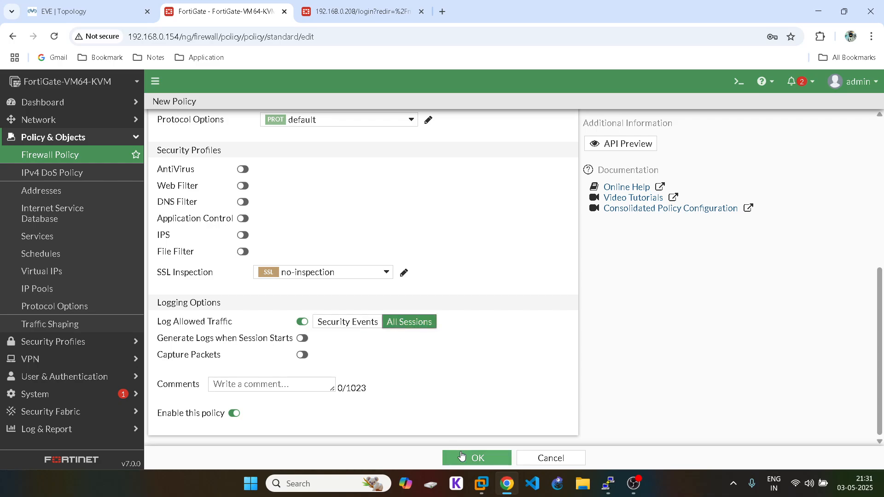
click(461, 455)
click(164, 105)
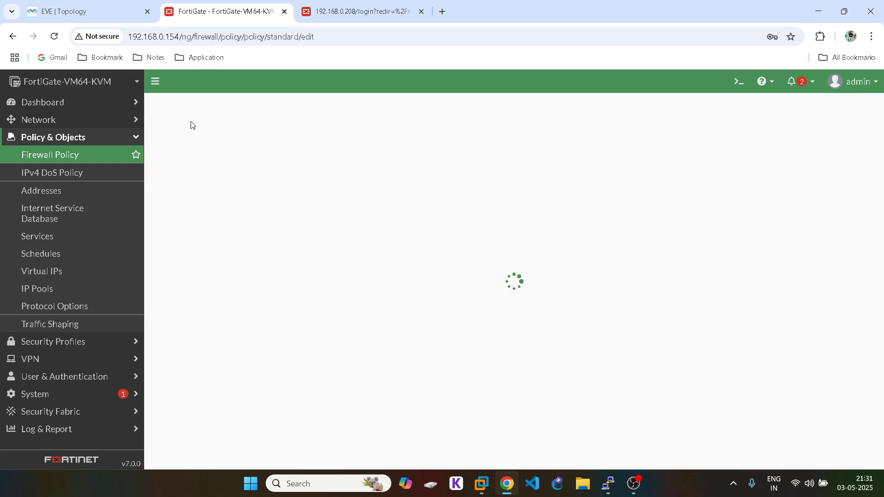
Step: Set the new policy's incoming interface to SALES and outgoing interface to port1
click(246, 138)
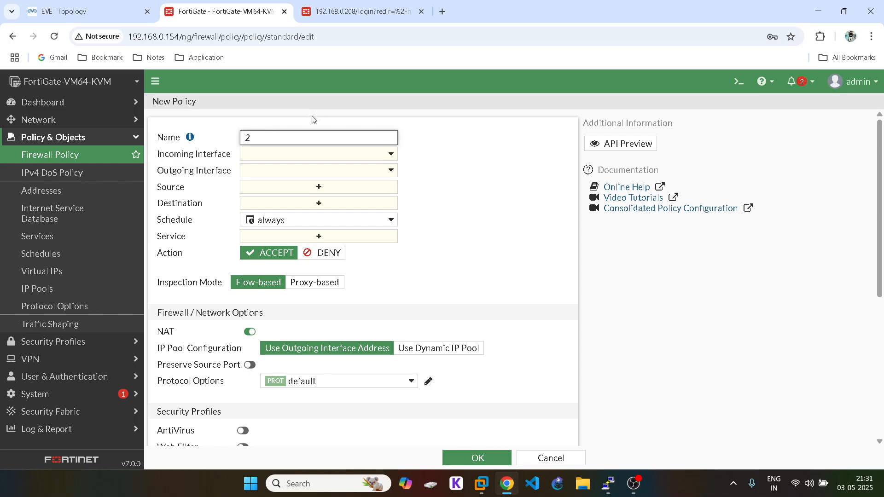
click(277, 154)
click(281, 256)
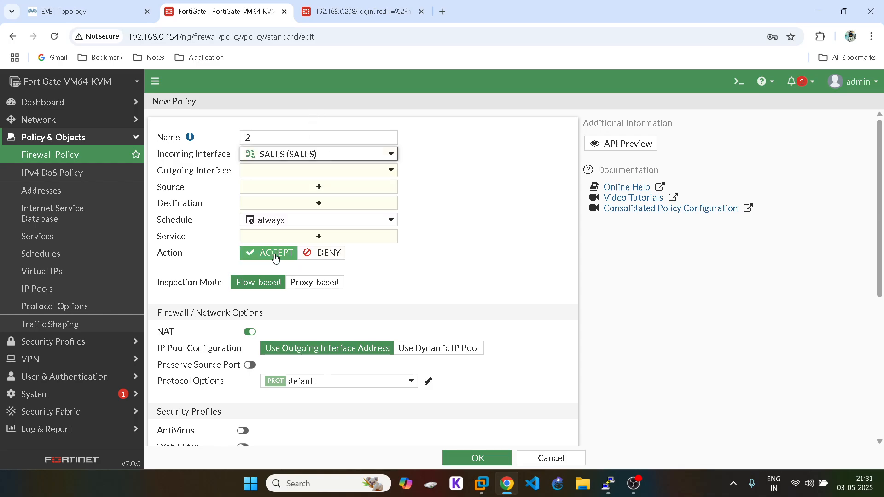
click(298, 171)
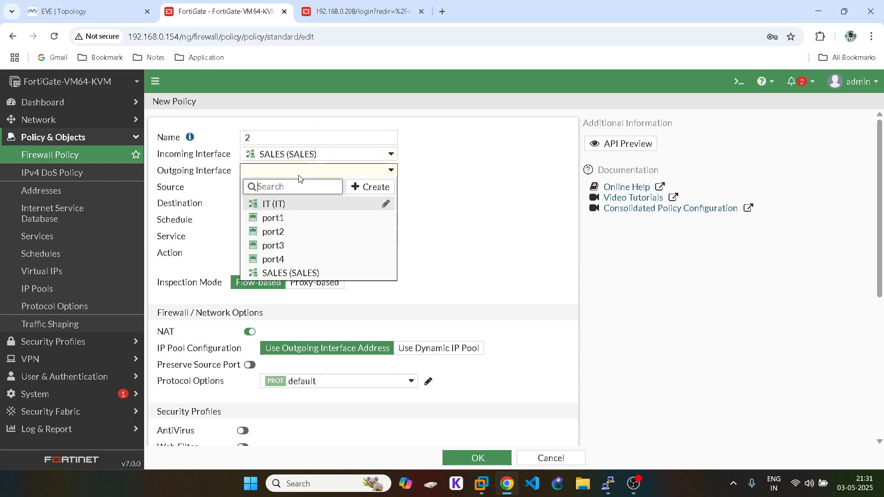
click(275, 218)
Step: Use SALES address as source, all as destination, and ALL as service
click(319, 187)
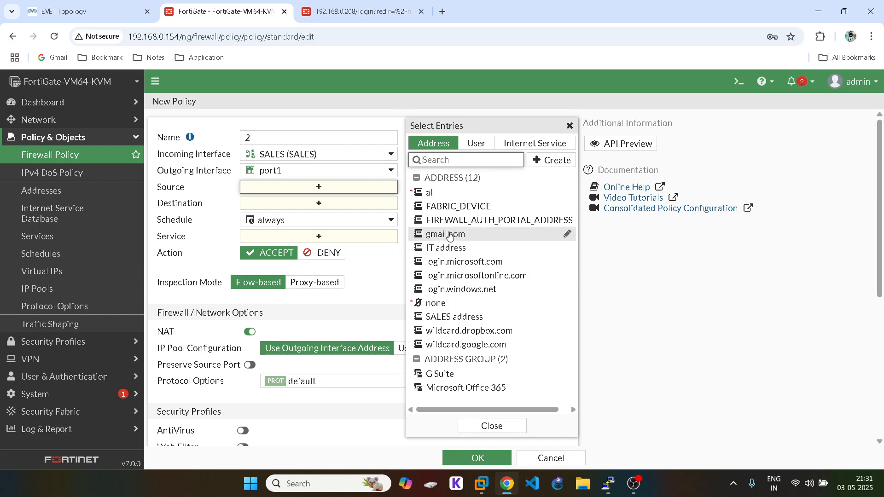
mouse_move(450, 235)
click(431, 317)
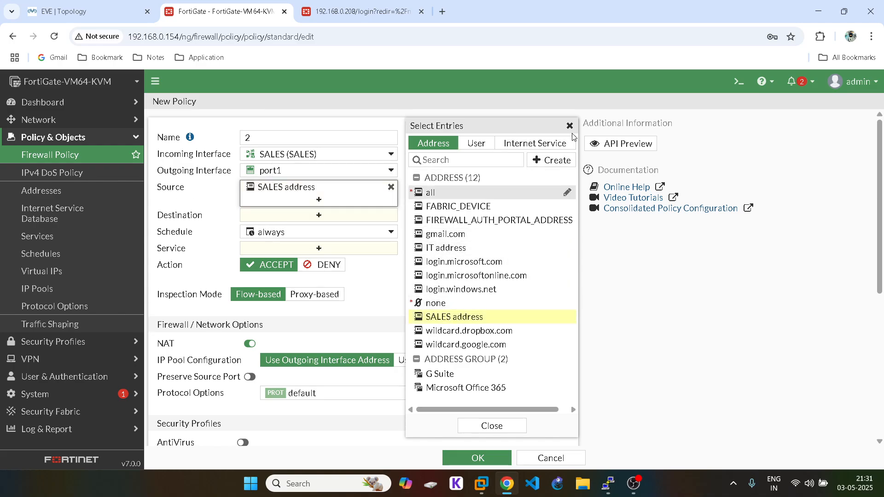
click(571, 128)
click(286, 215)
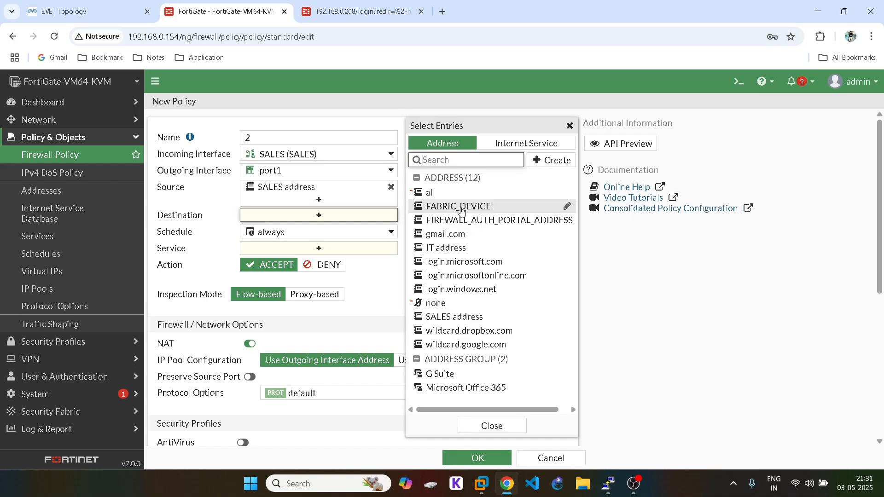
click(443, 197)
click(571, 128)
click(317, 260)
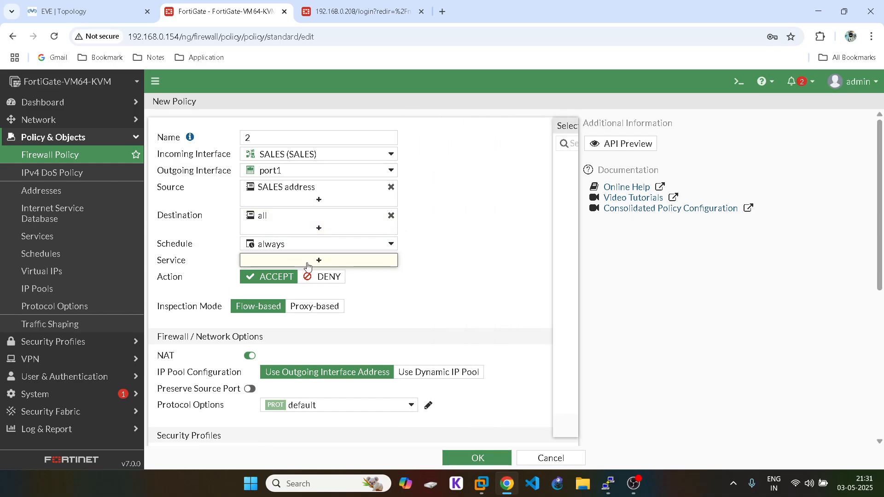
click(433, 190)
click(569, 126)
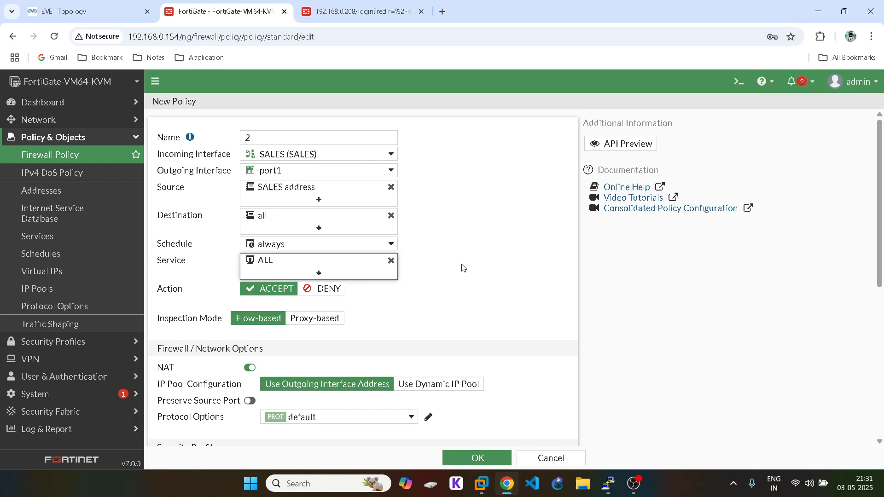
Step: Log all allowed sessions, save the SALES policy, and collapse both policy groups
scroll(456, 272, down, 5)
click(408, 322)
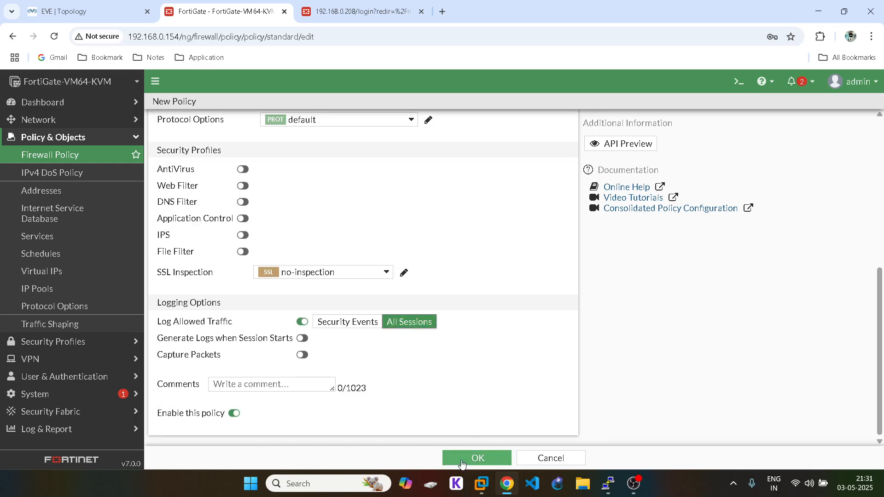
click(481, 457)
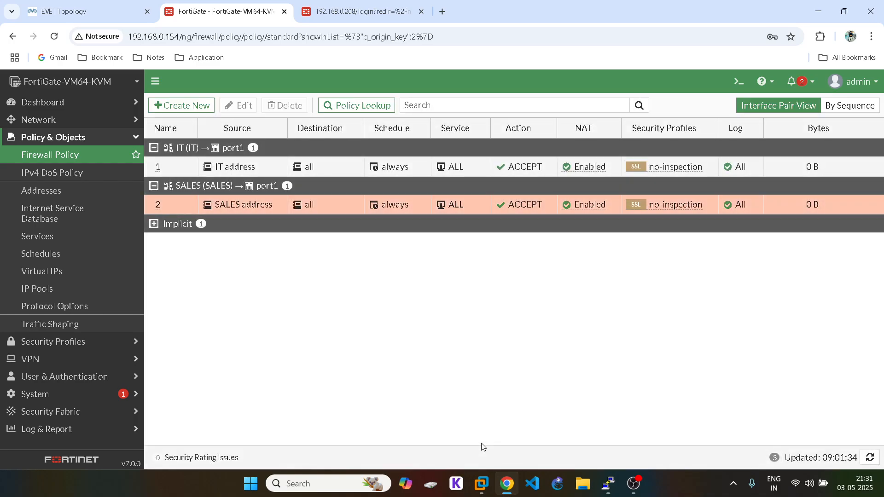
click(154, 148)
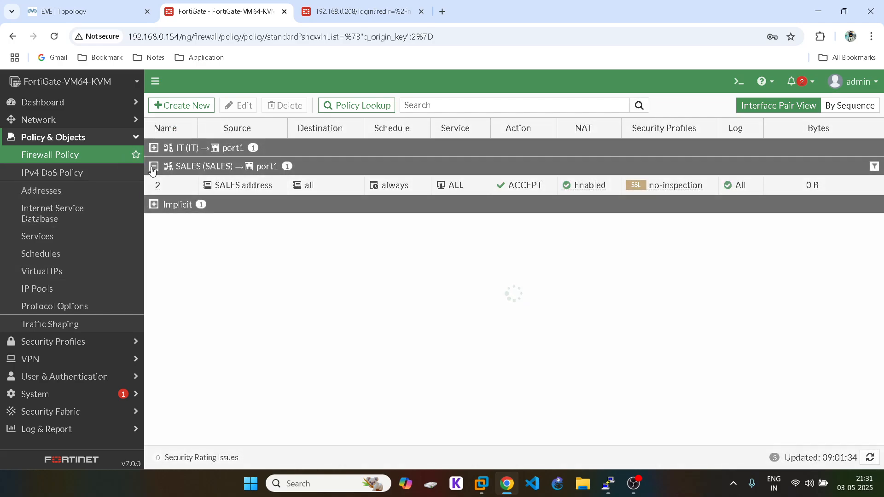
click(155, 167)
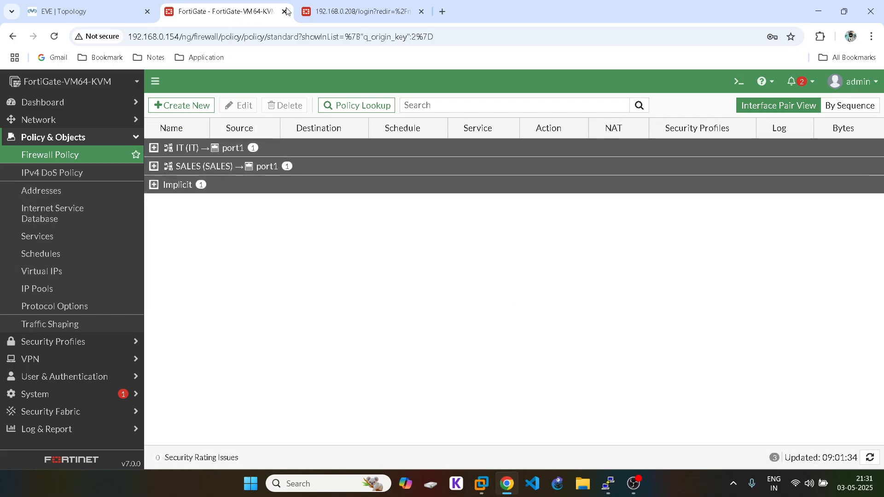
Step: Log in to the 192.168.0.208 FortiGate, postpone setup, and view its static routes
click(359, 11)
click(400, 328)
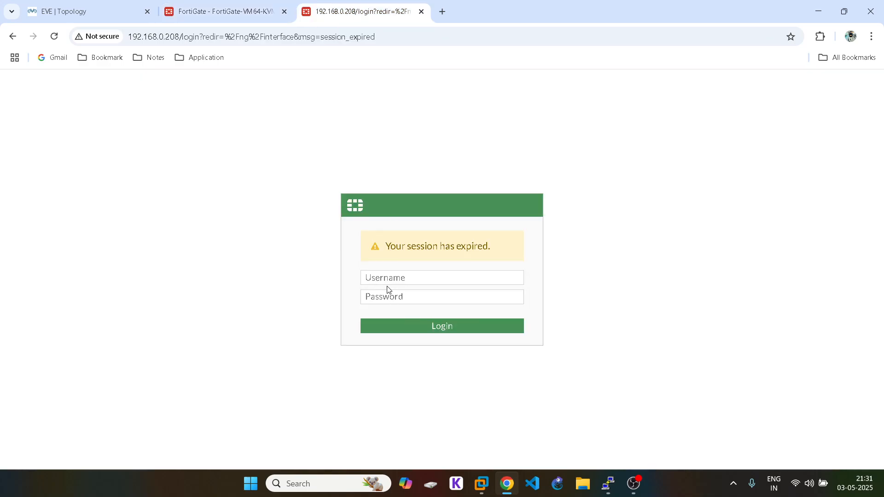
click(389, 281)
text(admin)
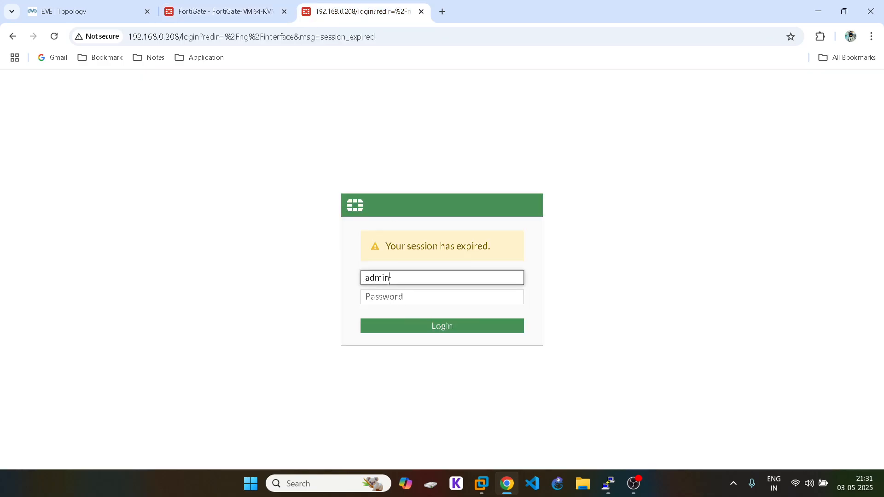
click(385, 296)
text(•••)
key(Return)
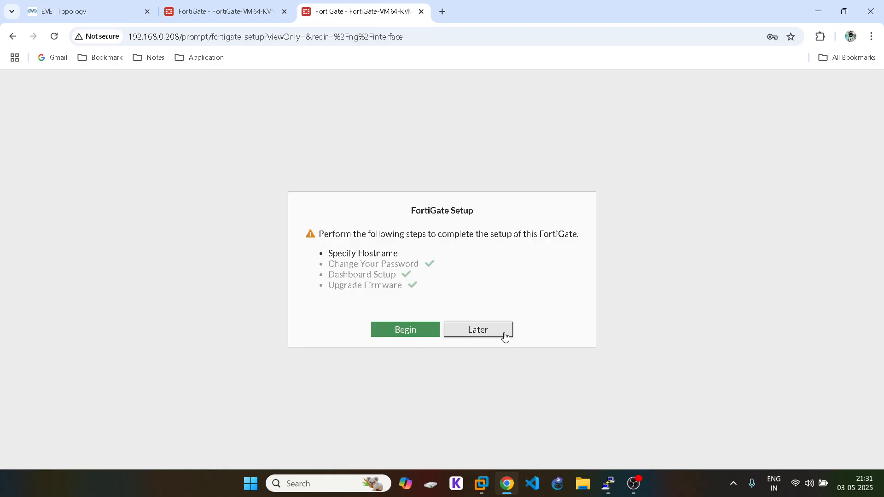
click(504, 334)
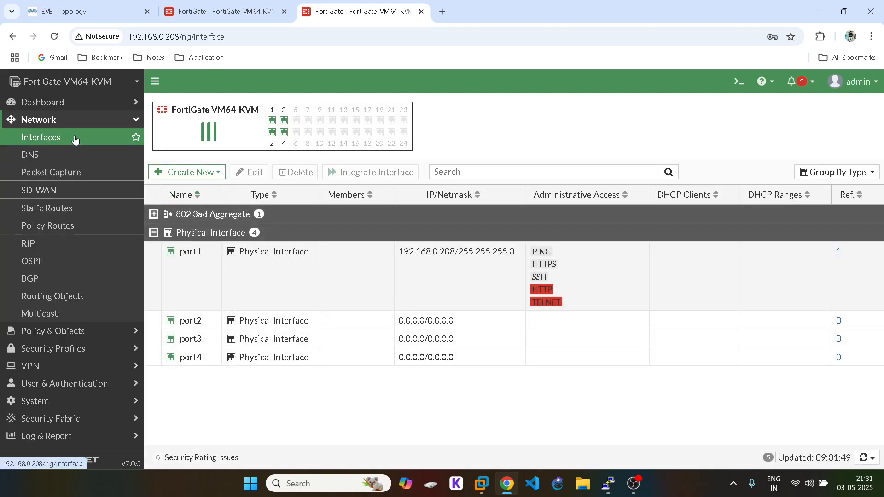
click(68, 211)
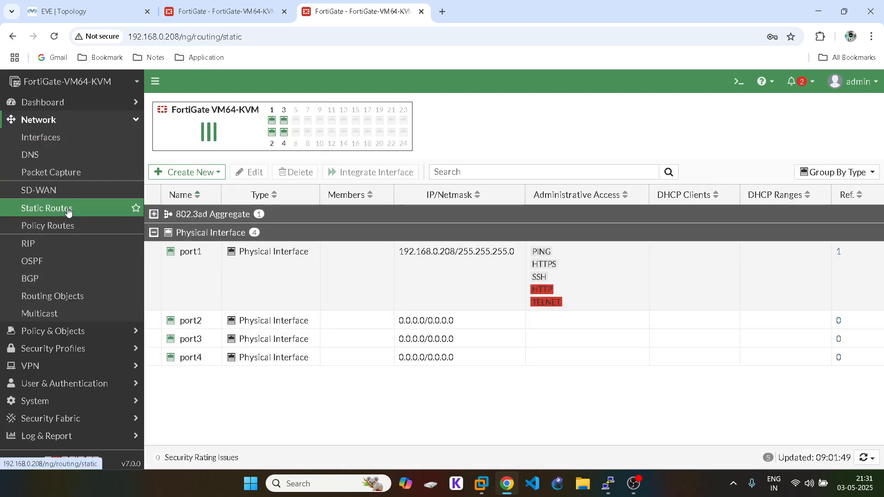
click(46, 139)
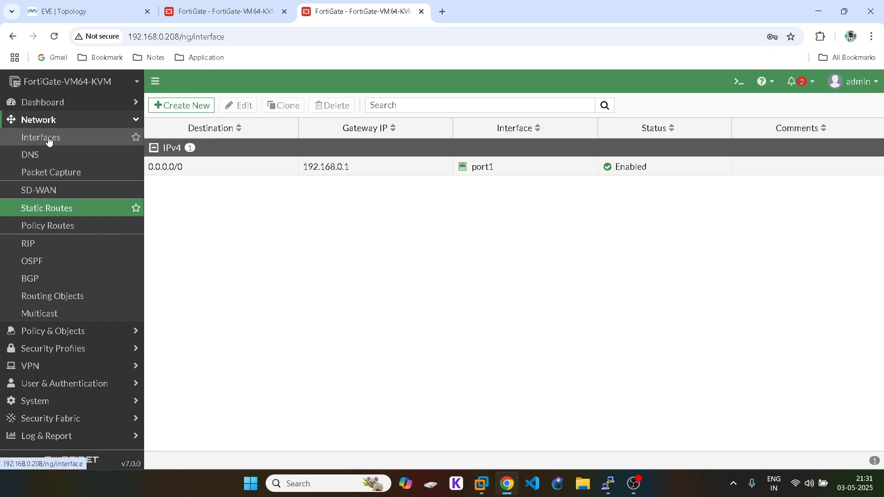
Step: Create a new interface named IT with alias IT on parent port2 at 10.1.1.2/24
click(189, 173)
click(190, 187)
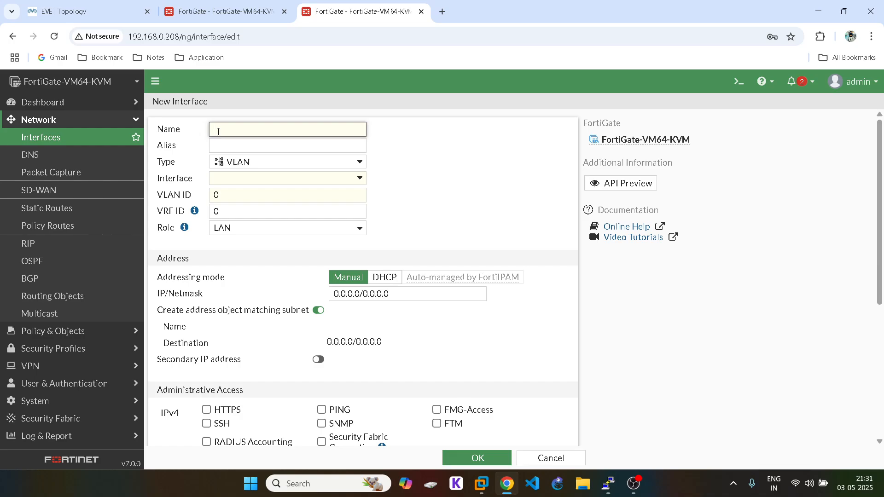
text(IT)
click(227, 145)
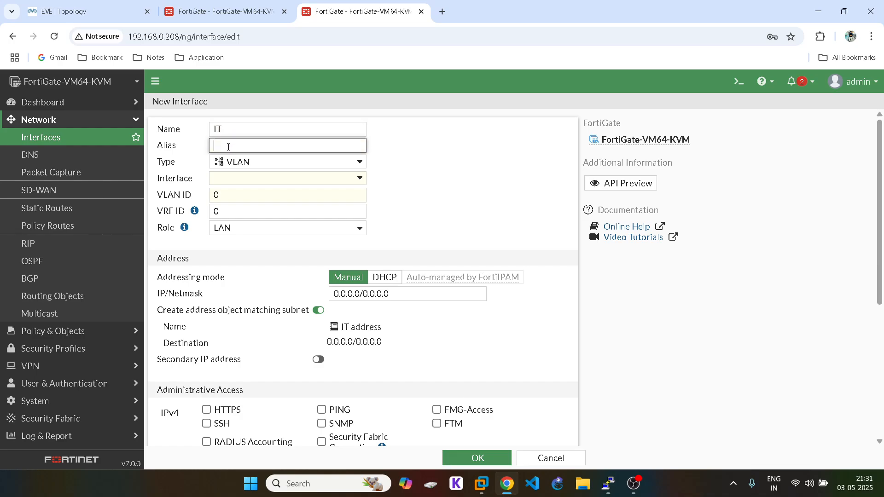
double_click(219, 129)
key(ctrl+c)
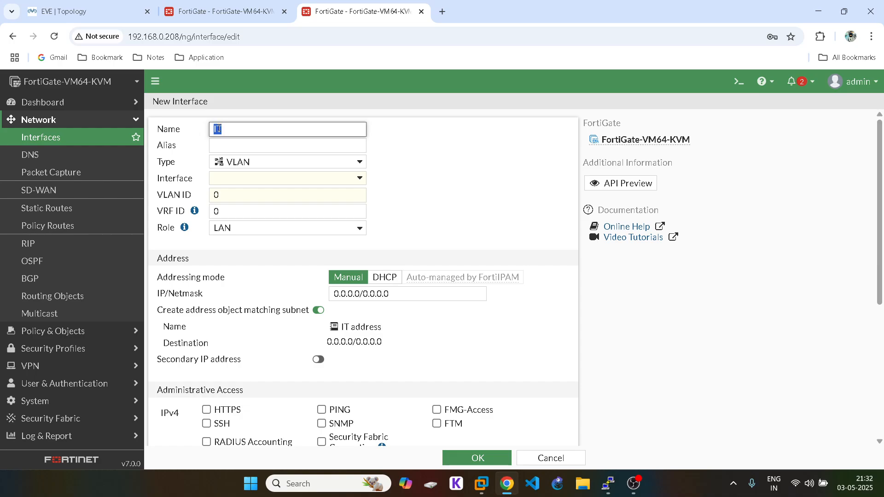
click(224, 143)
key(ctrl+v)
click(257, 183)
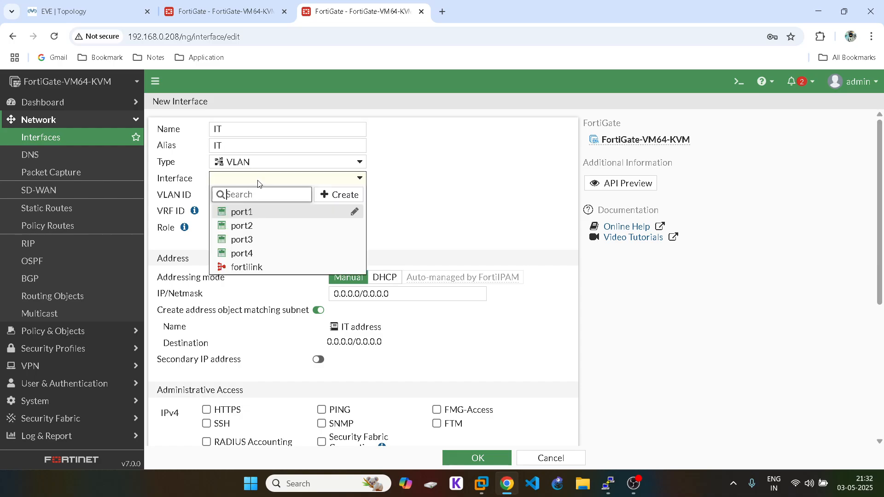
click(245, 226)
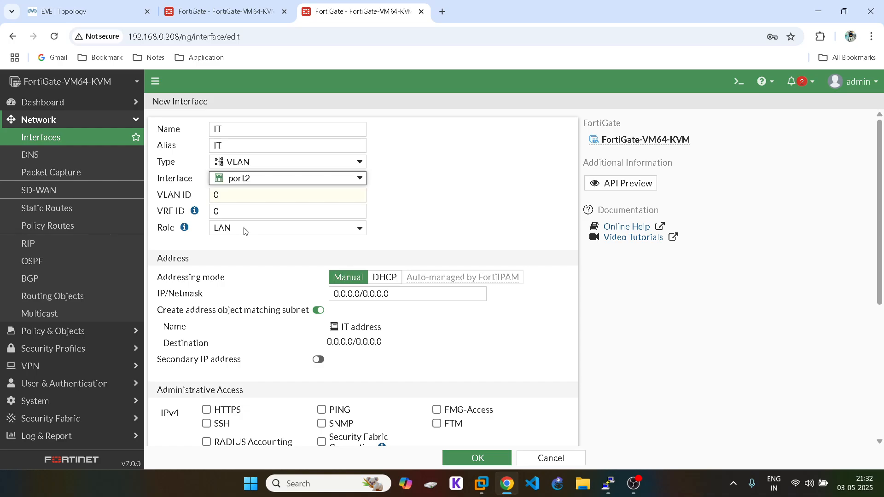
double_click(216, 196)
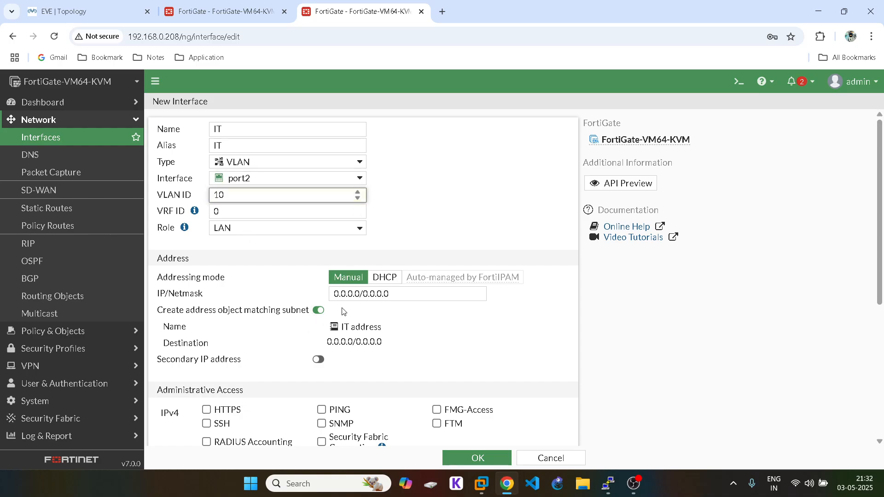
click(363, 296)
text(10.1.1.2/)
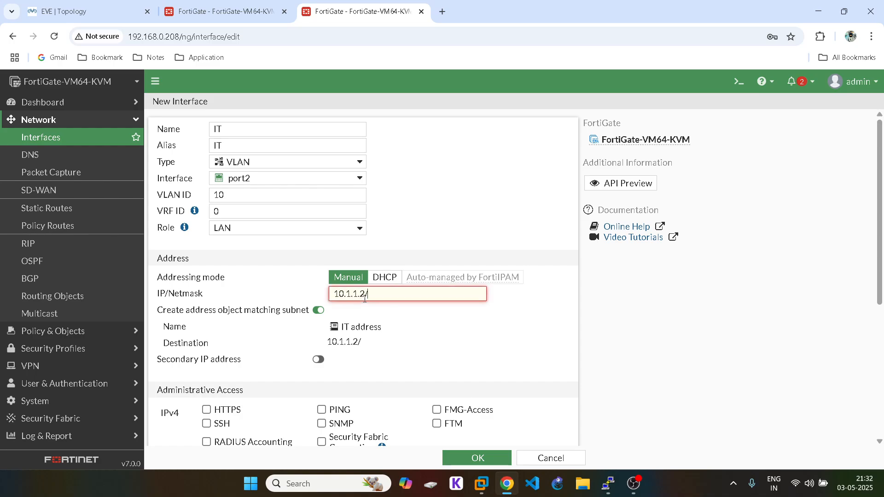
text(24)
Step: Allow HTTPS, SSH and PING administrative access on the IT interface
scroll(350, 299, down, 3)
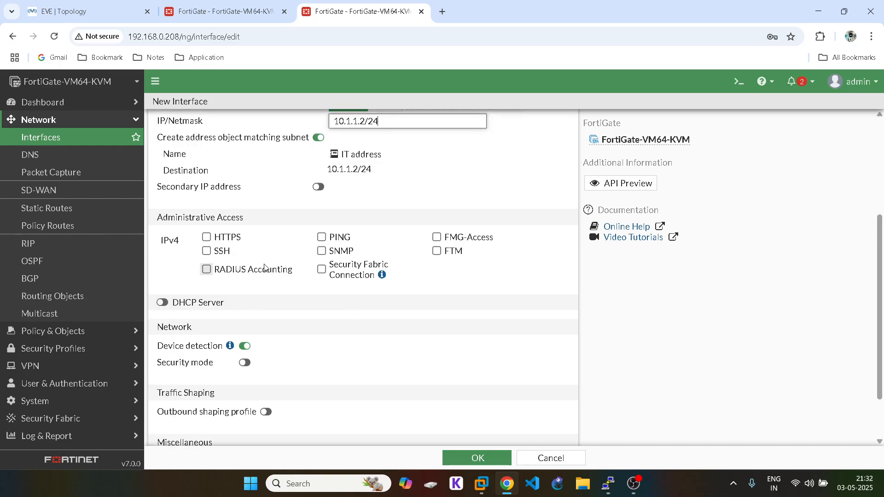
click(206, 237)
click(206, 251)
click(322, 237)
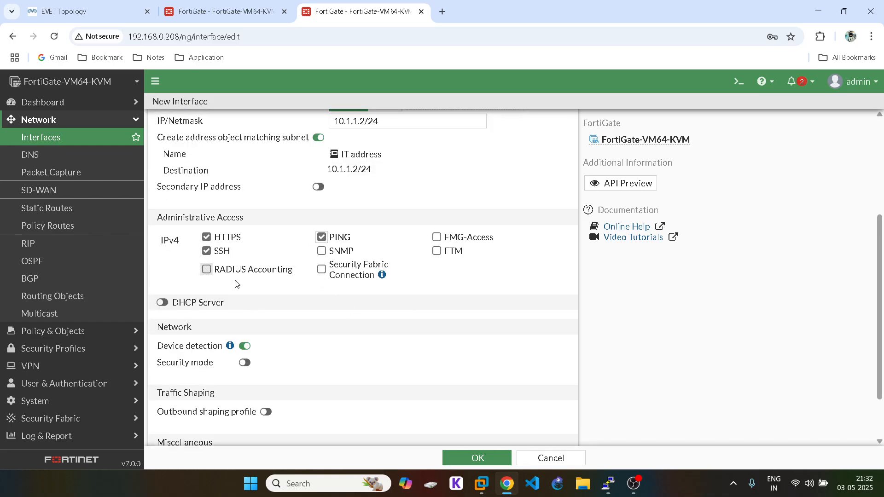
Step: Enable DHCP with the range starting at 10.1.1.4 and gateway 10.1.1.3, then save IT
click(162, 302)
scroll(229, 291, down, 3)
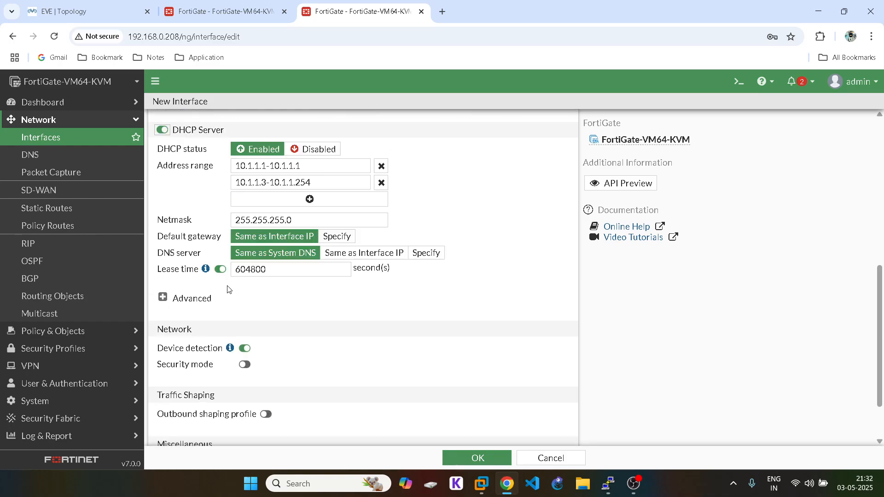
click(266, 182)
key(BackSpace)
text(4)
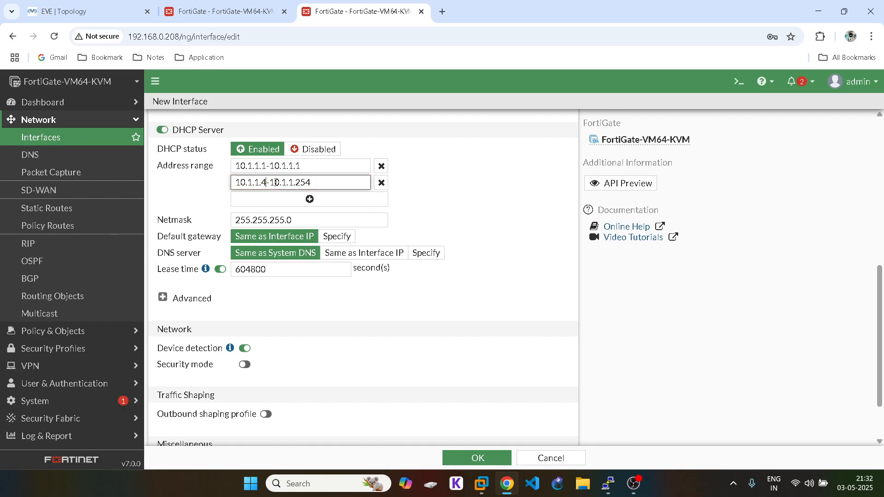
click(337, 236)
click(403, 239)
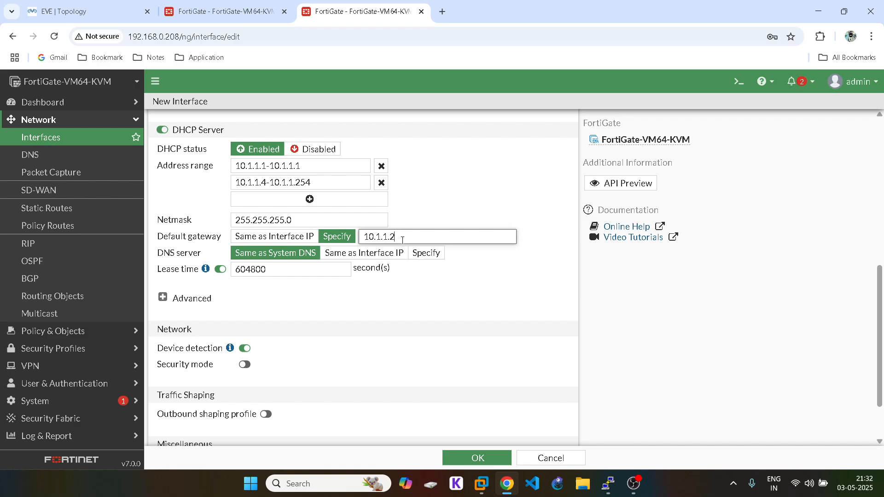
key(BackSpace)
text(3)
click(163, 300)
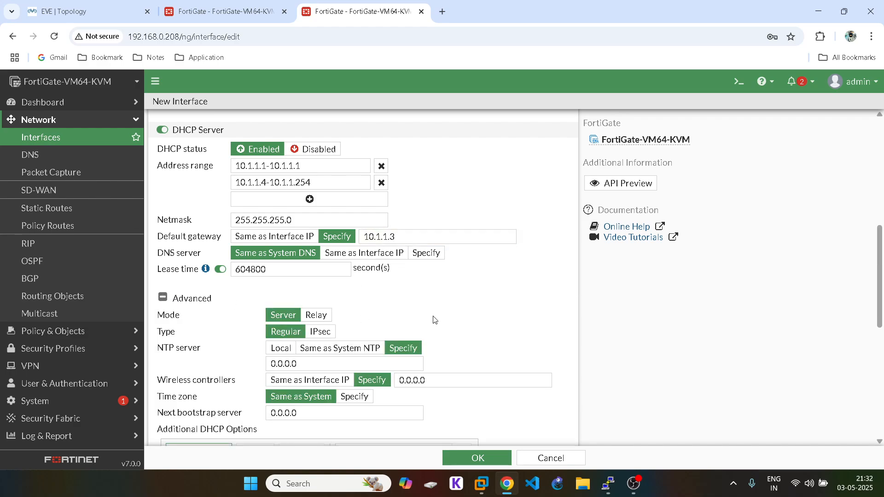
click(163, 298)
scroll(323, 302, down, 2)
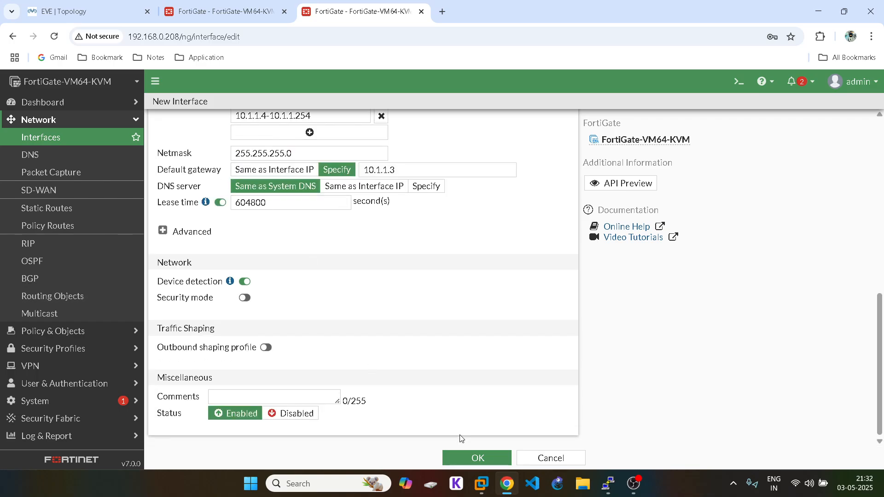
click(466, 459)
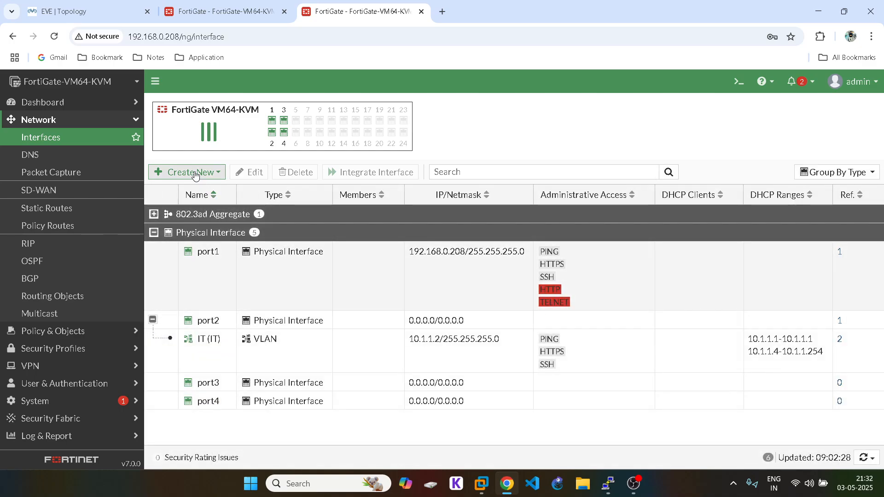
Step: Create a new interface named SALES, VLAN 20 on parent port2, at 20.1.1.2/24
click(195, 174)
click(184, 187)
click(220, 130)
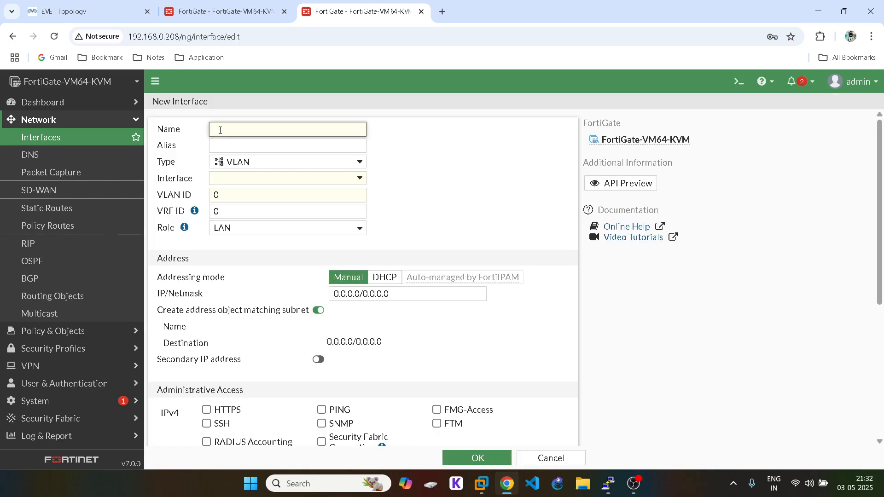
text(SALES)
double_click(219, 130)
click(231, 145)
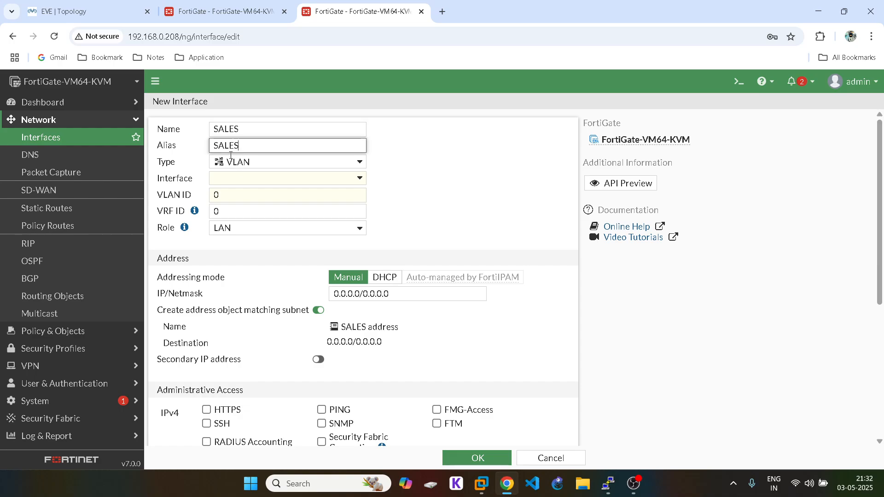
click(243, 180)
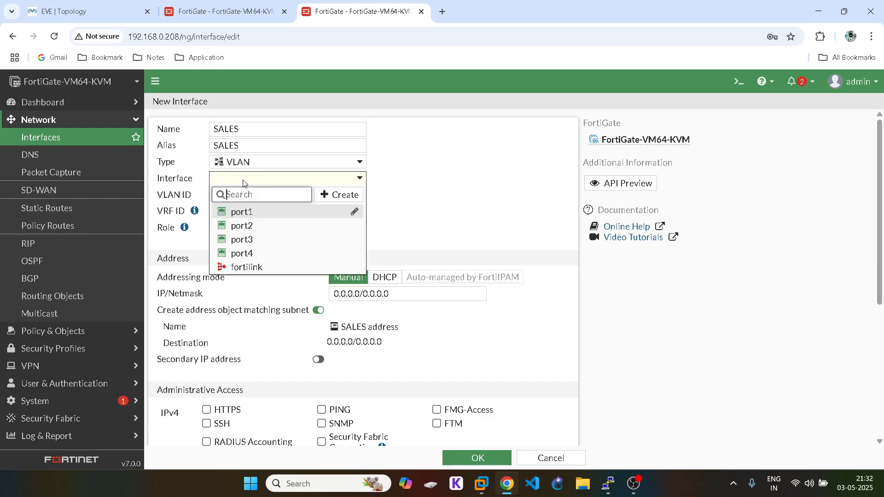
click(249, 231)
click(213, 198)
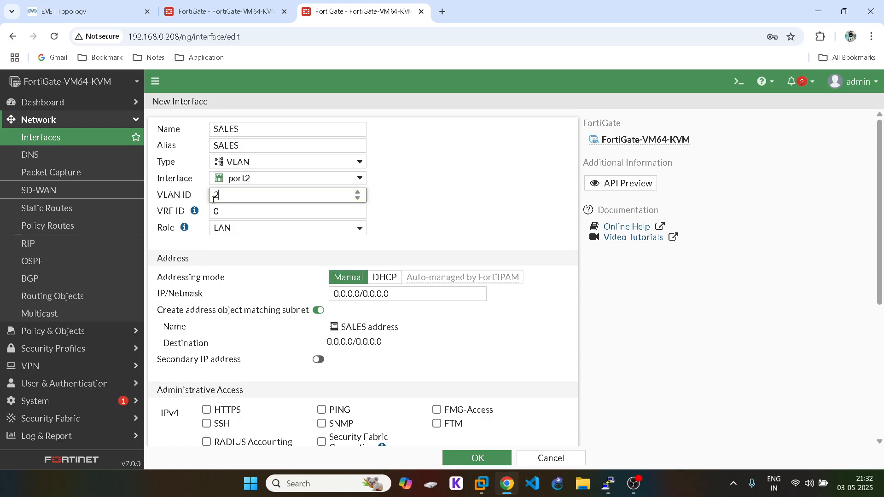
click(354, 295)
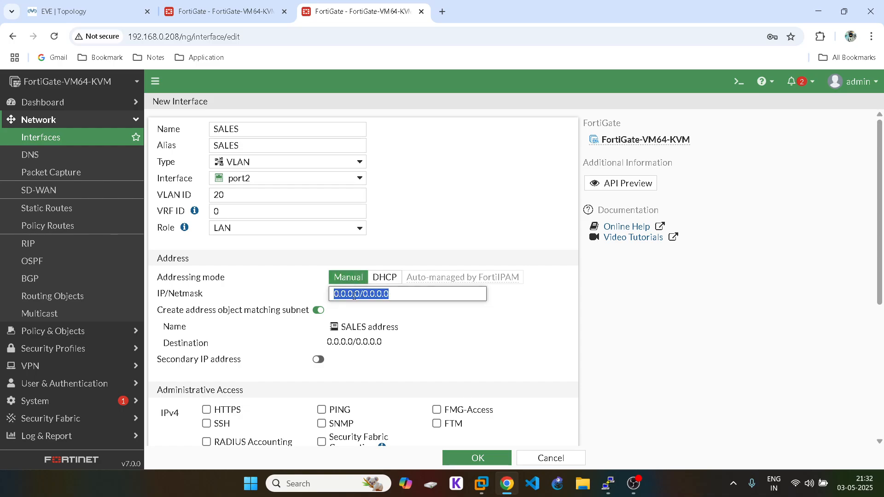
text(20.1.1.)
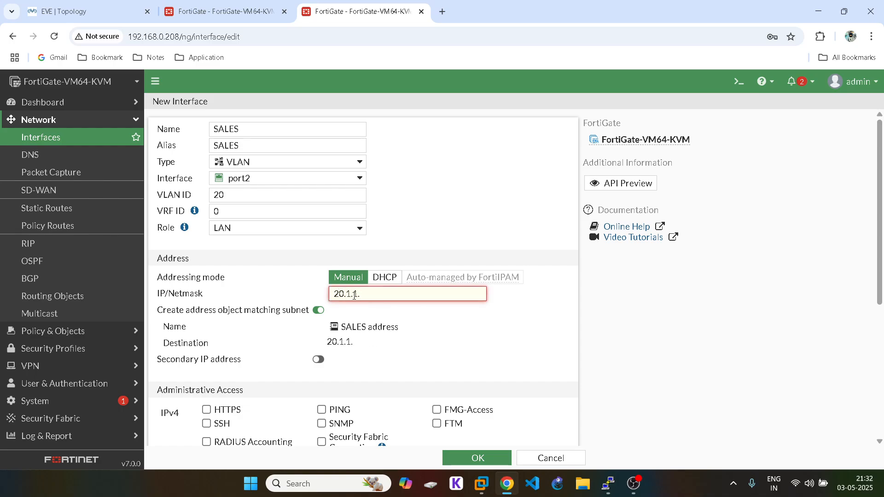
text(2/24)
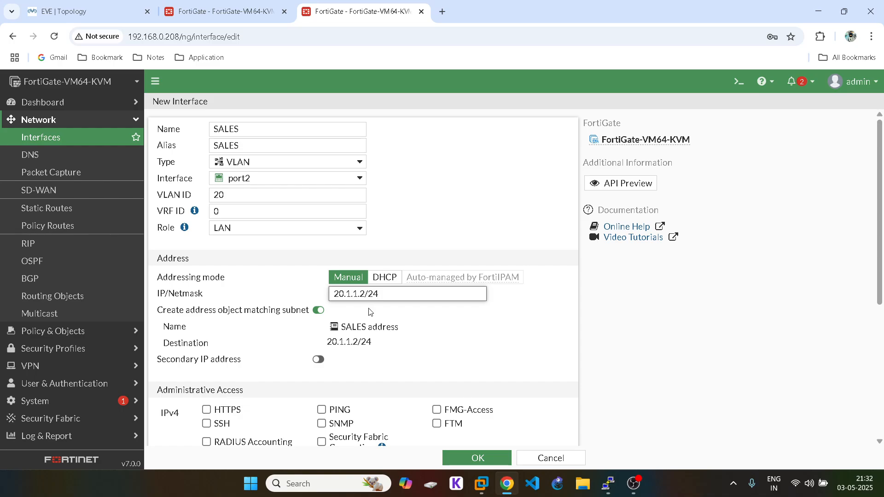
Step: Allow HTTPS, SSH and PING administrative access on the SALES interface
scroll(369, 312, down, 3)
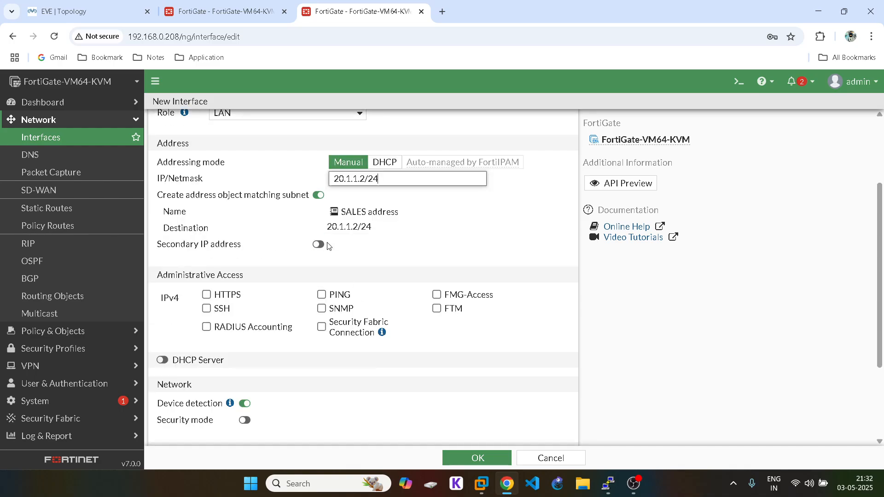
click(206, 294)
click(206, 309)
click(322, 294)
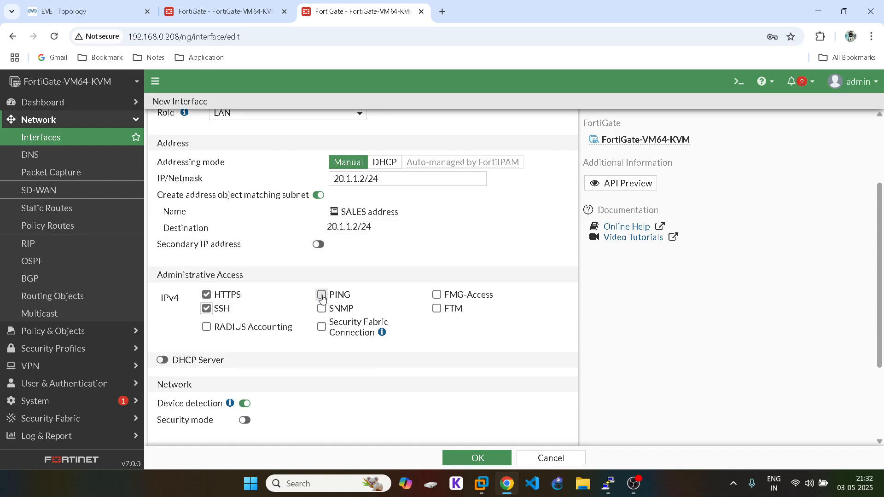
Step: Enable DHCP for 20.1.1.4–20.1.1.254 with gateway 20.1.1.3, removing the 20.1.1.1 range, and save SALES
click(163, 360)
scroll(389, 296, down, 3)
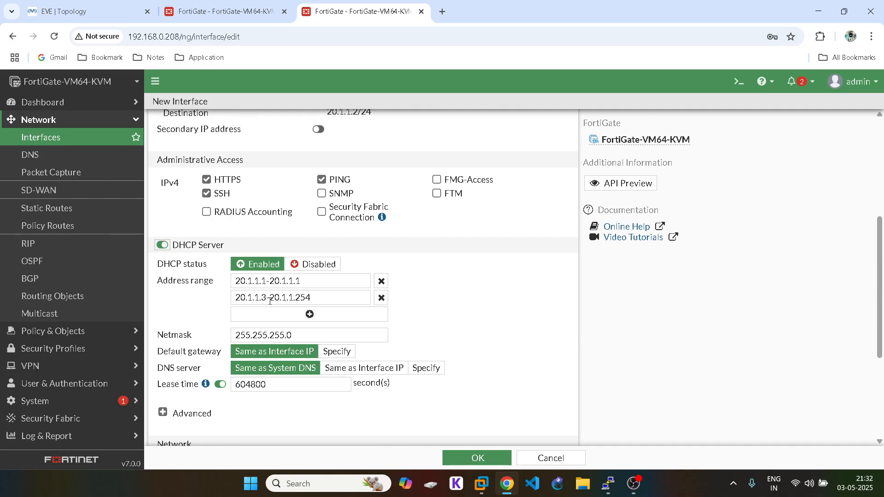
click(381, 282)
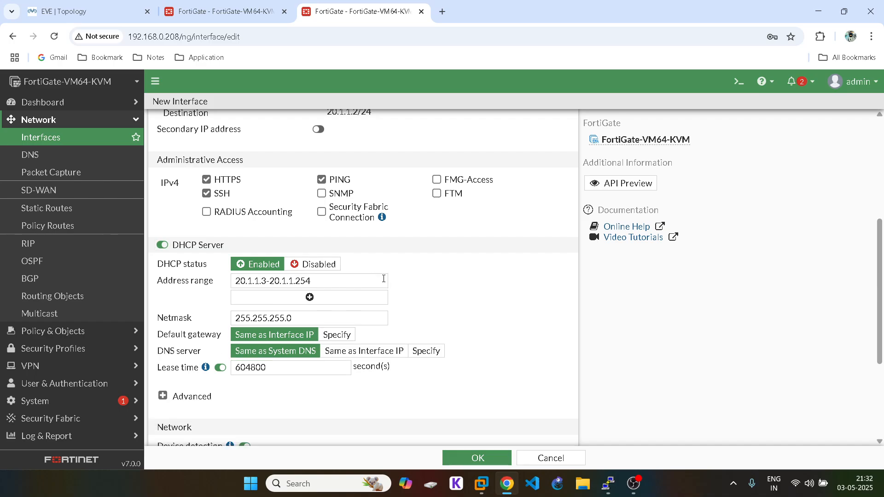
click(268, 283)
key(BackSpace)
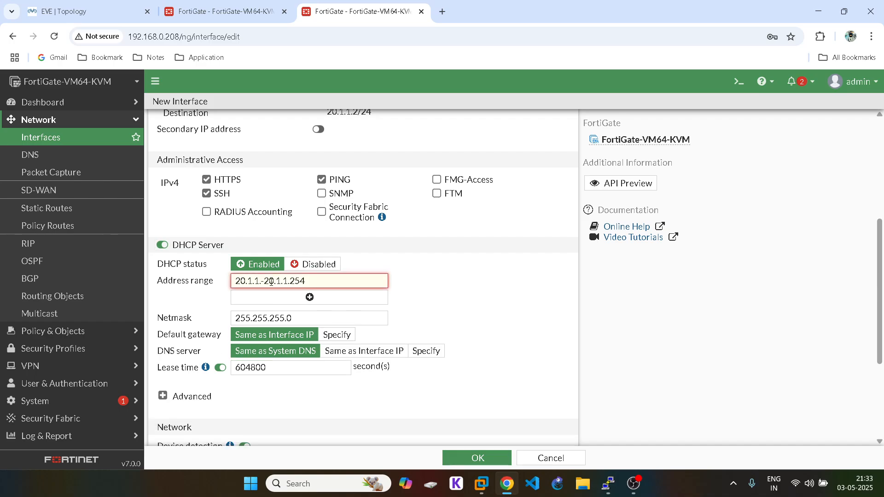
text(4)
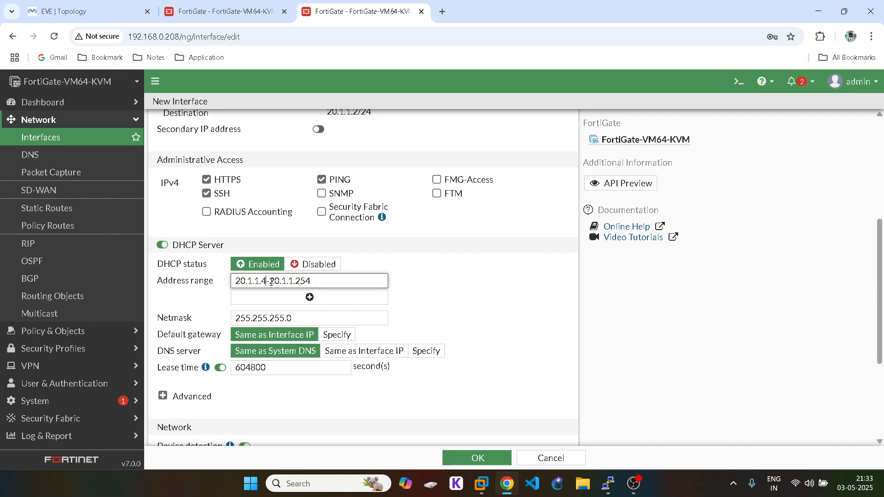
click(336, 335)
click(382, 338)
key(BackSpace)
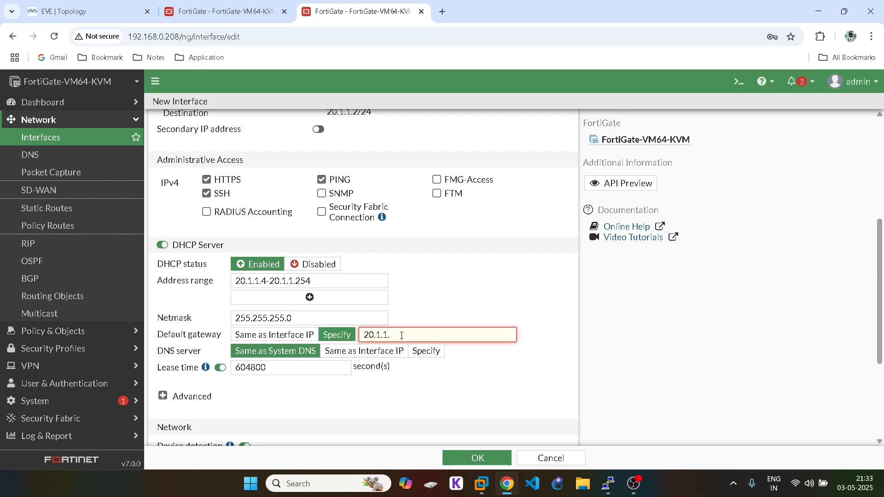
text(3)
scroll(392, 363, down, 3)
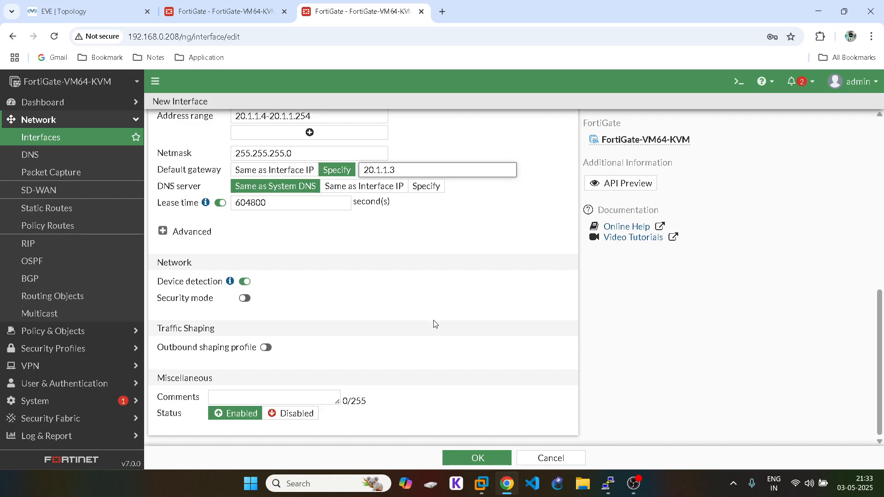
click(486, 456)
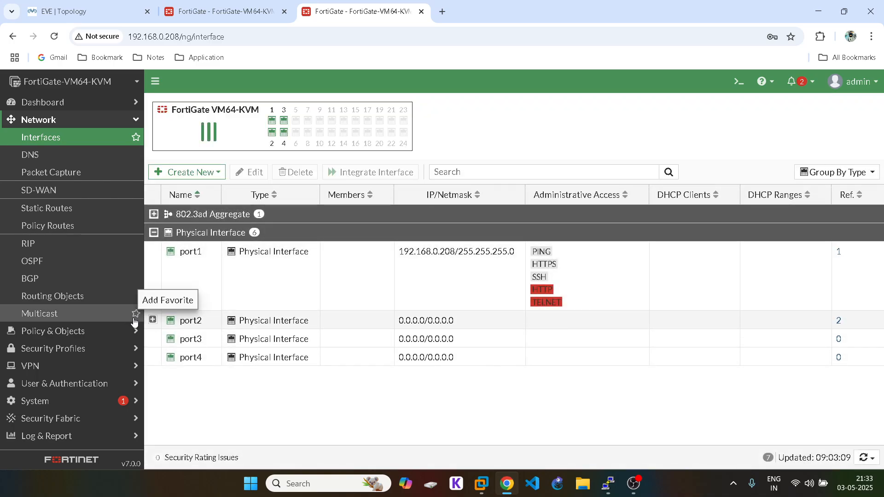
Step: Delete the 10.1.1.1-10.1.1.1 DHCP range from the IT VLAN under port2 and save
click(154, 320)
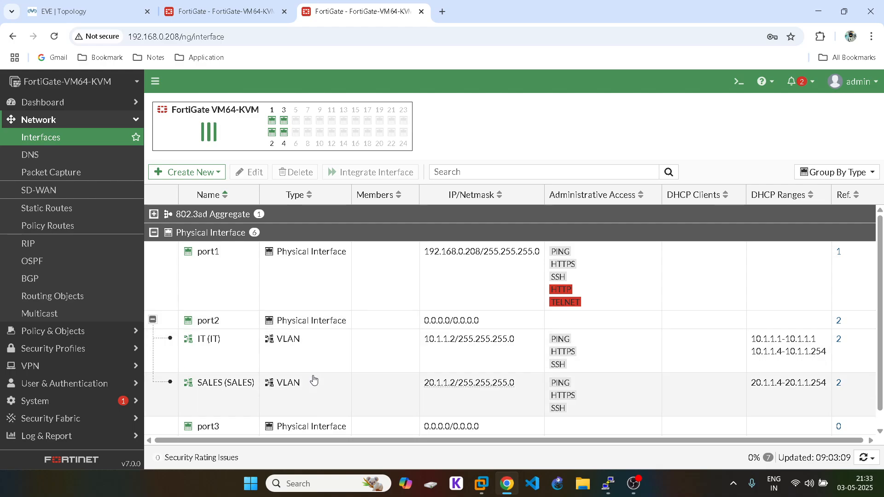
double_click(223, 342)
scroll(387, 306, down, 8)
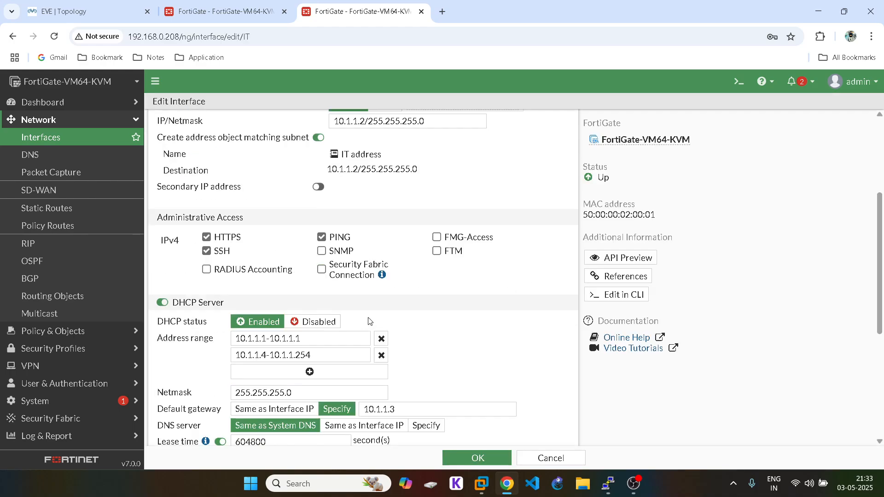
click(382, 225)
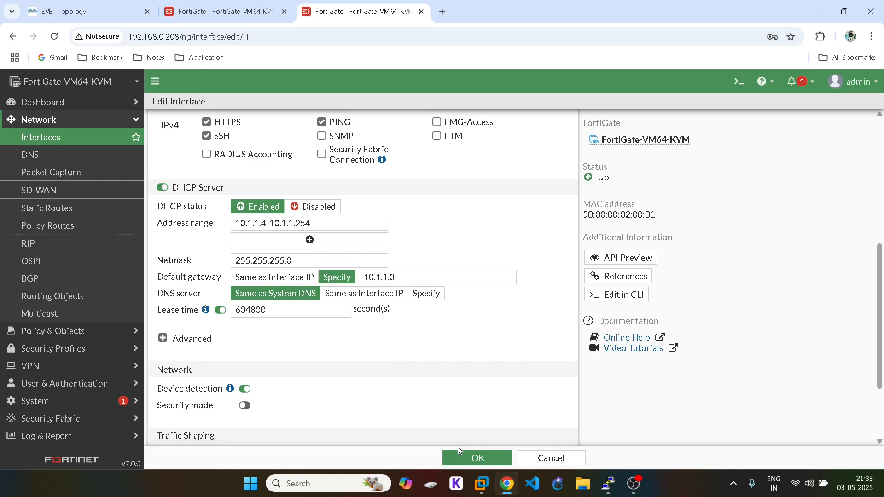
click(478, 458)
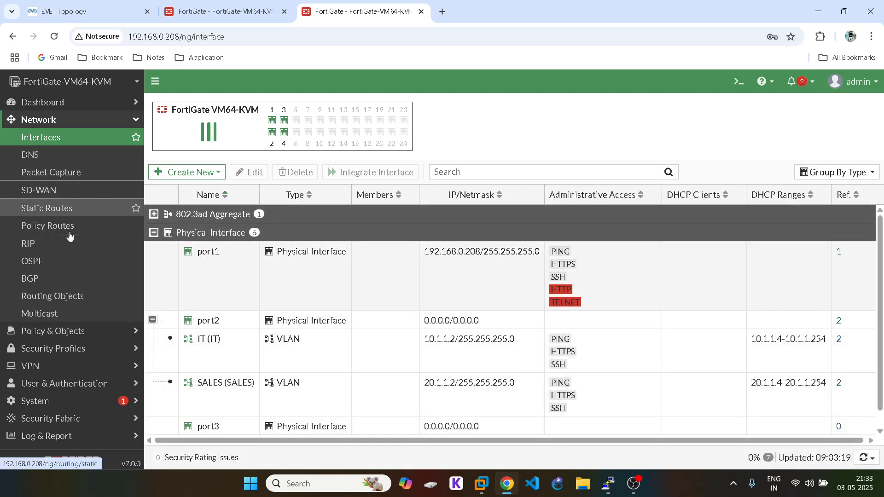
click(53, 331)
Step: Start a new firewall policy from incoming interface IT to outgoing interface port1
click(50, 156)
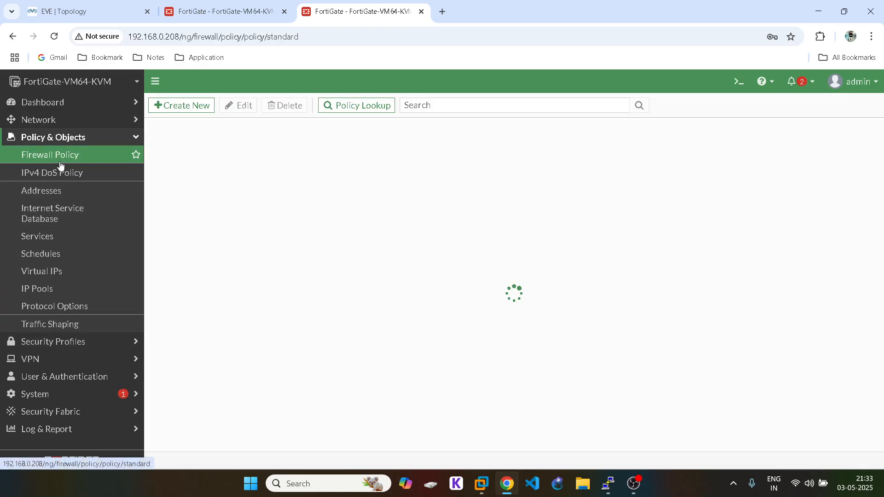
click(200, 106)
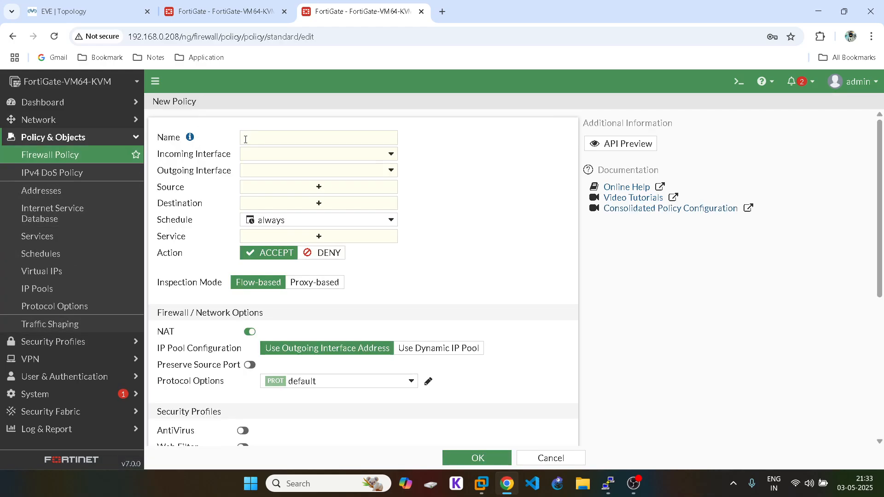
click(245, 139)
click(246, 154)
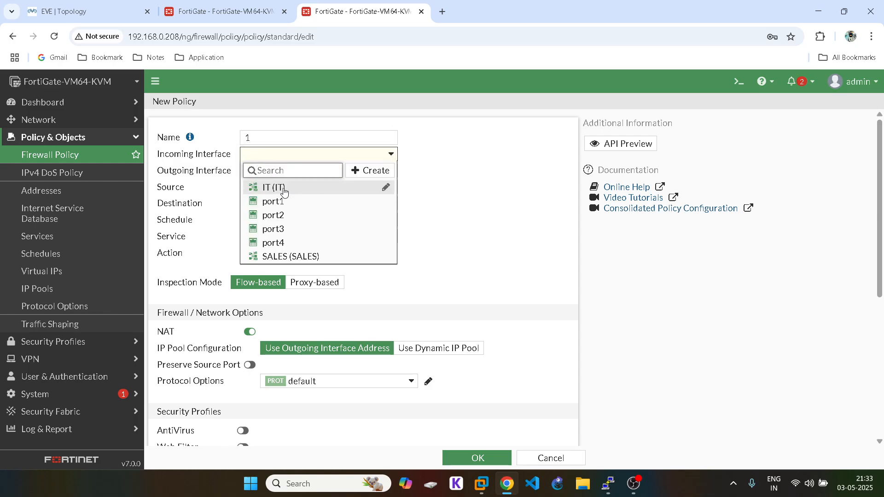
click(281, 188)
click(286, 171)
click(271, 217)
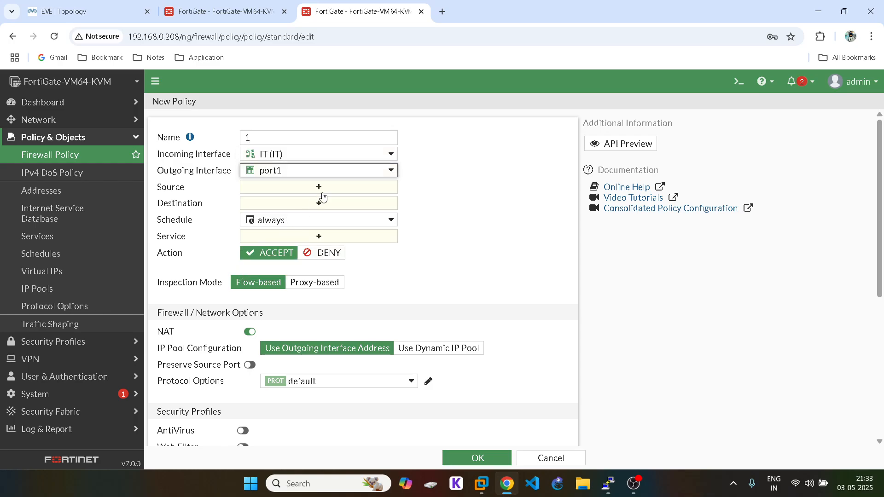
Step: Set source IT address, destination all, service ALL, log all sessions, and save the policy
click(322, 187)
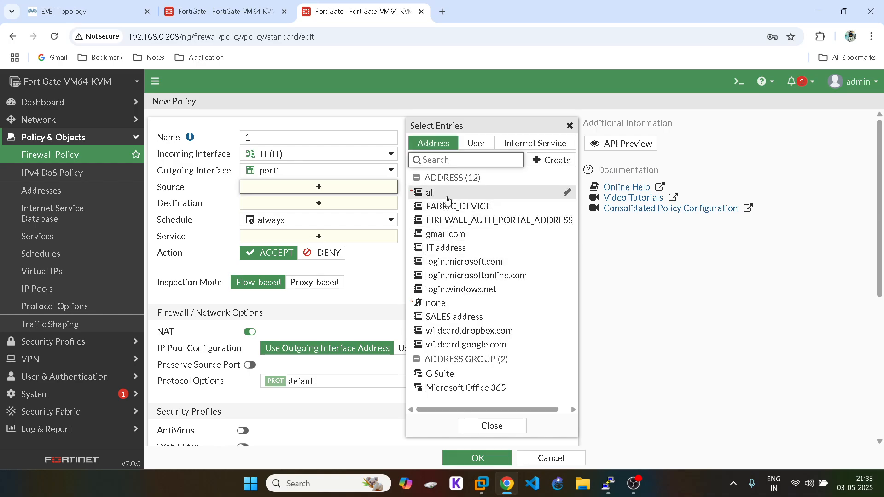
click(447, 248)
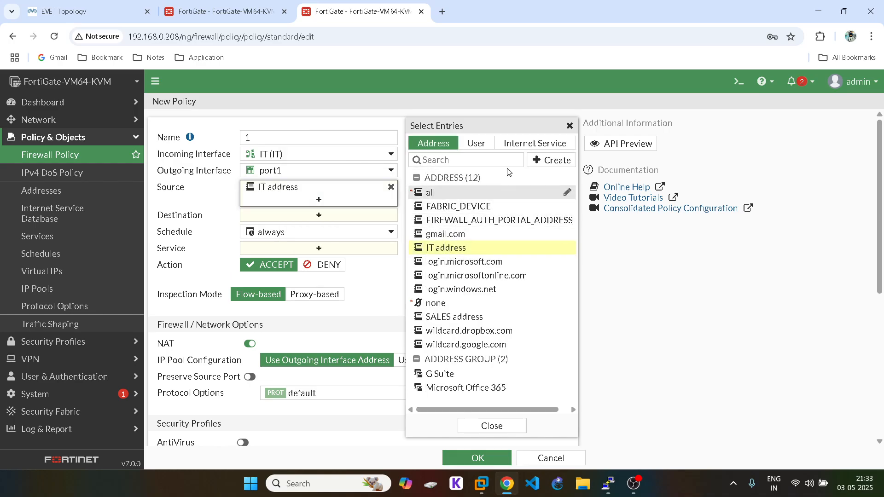
click(572, 127)
click(329, 217)
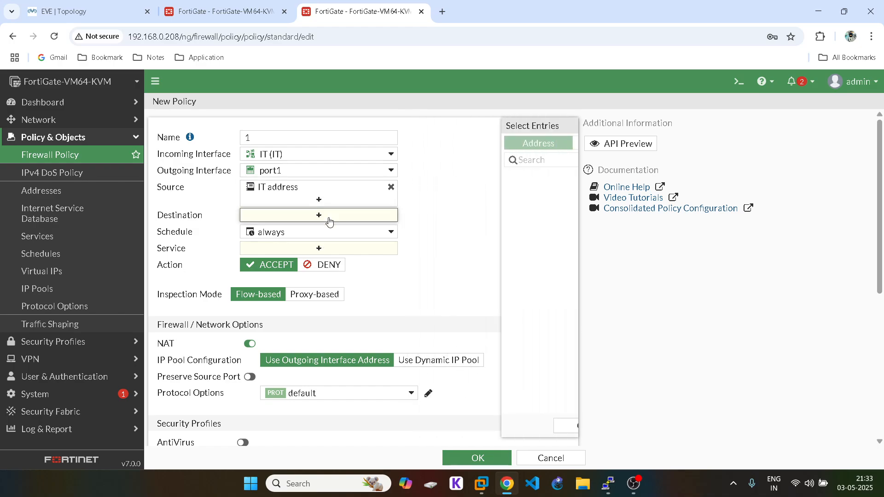
click(429, 194)
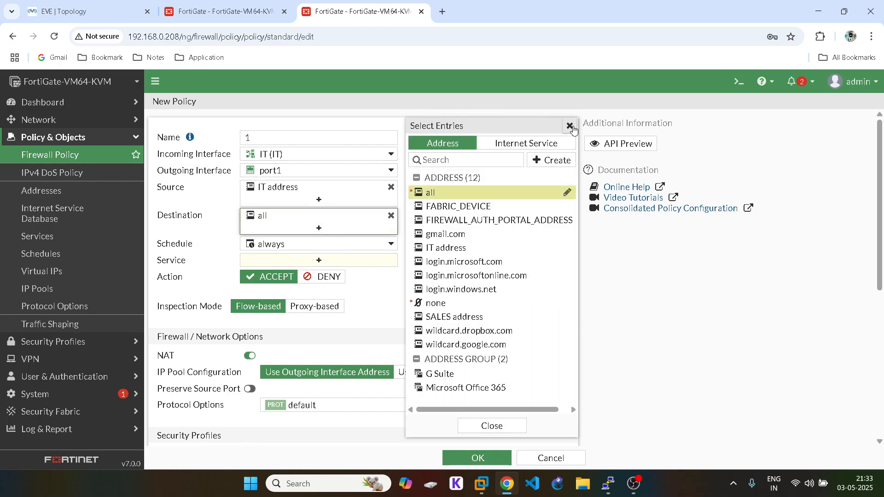
click(569, 126)
click(344, 261)
click(436, 189)
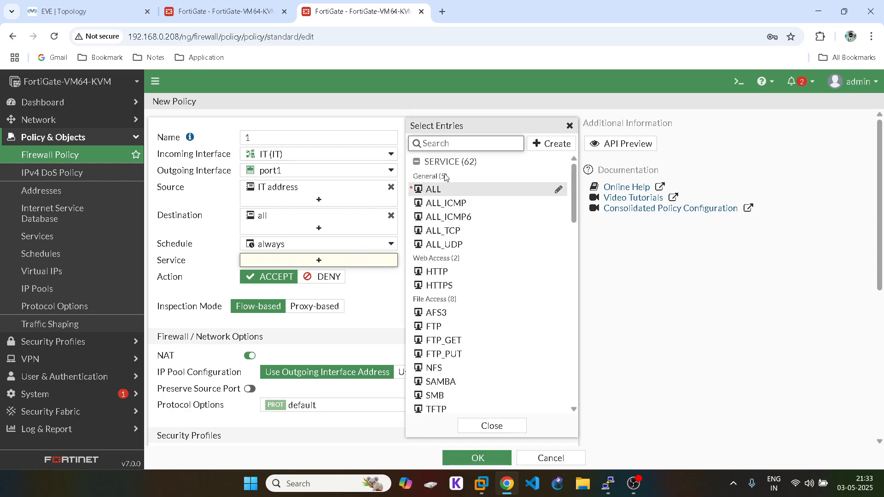
click(569, 126)
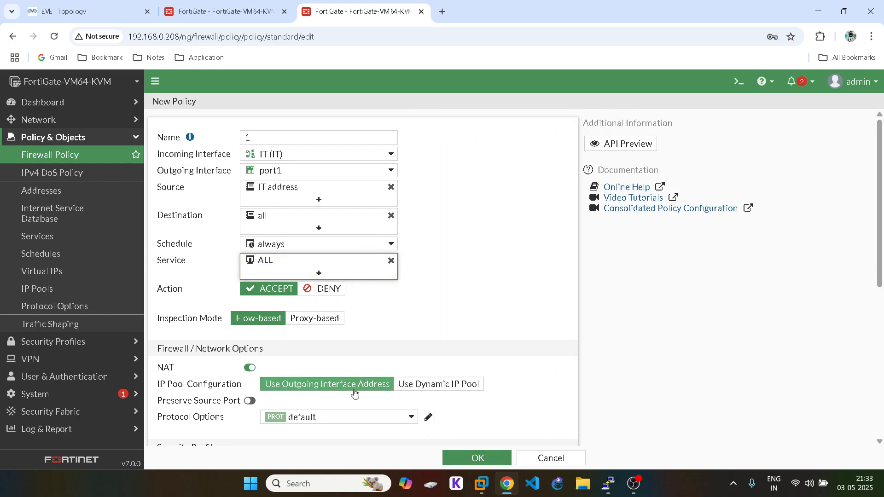
scroll(405, 389, down, 6)
click(418, 340)
click(474, 457)
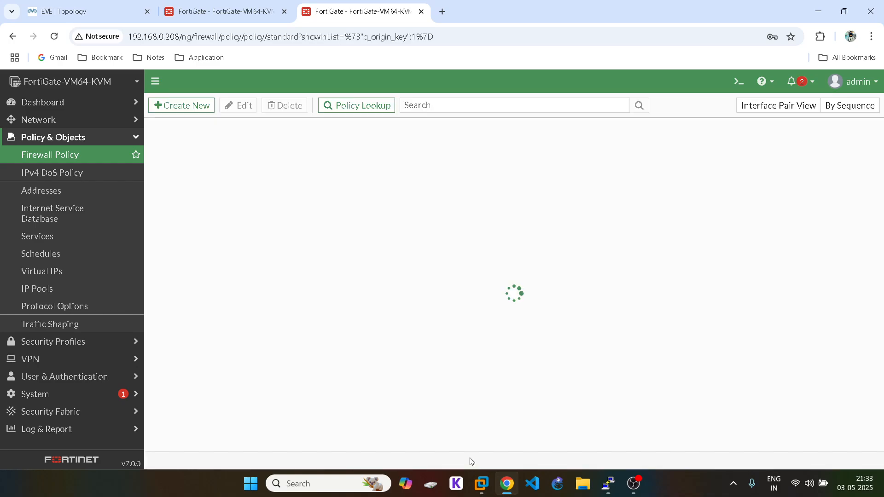
Step: Start a new firewall policy from incoming interface SALES to outgoing interface port1
click(184, 107)
click(275, 138)
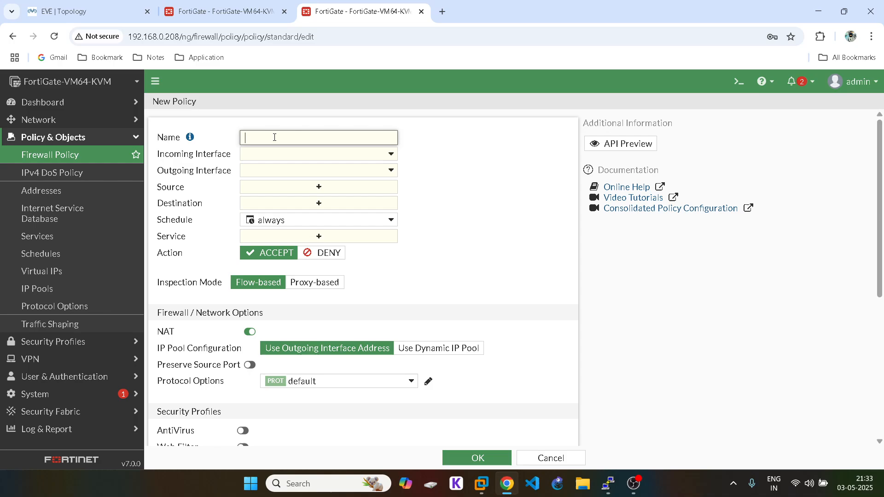
click(290, 155)
click(278, 253)
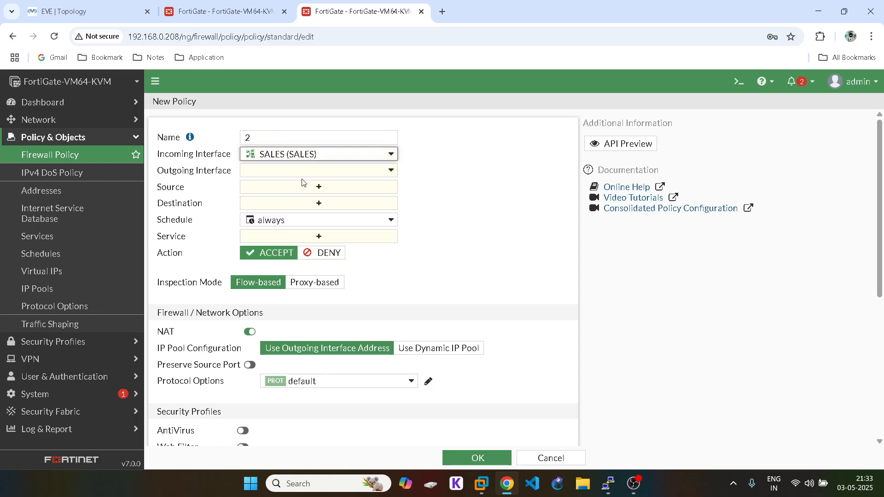
click(302, 171)
click(280, 218)
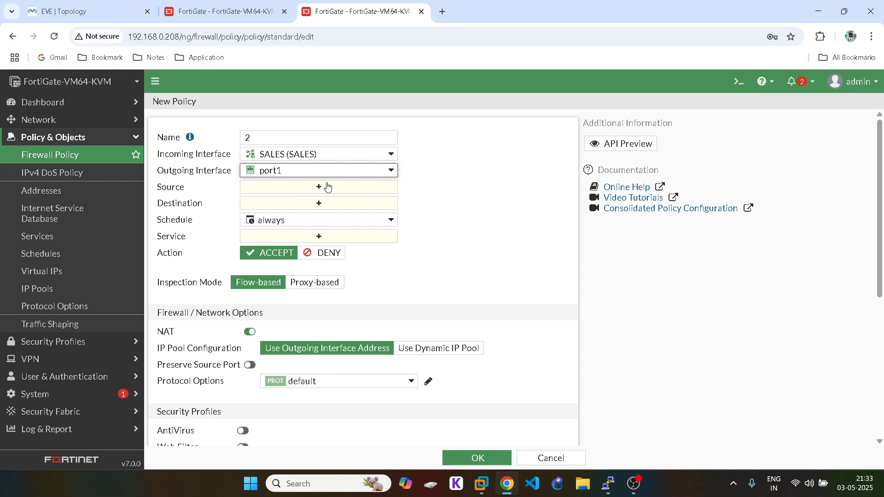
Step: Set source SALES address, destination all, service ALL, and save the policy
click(328, 186)
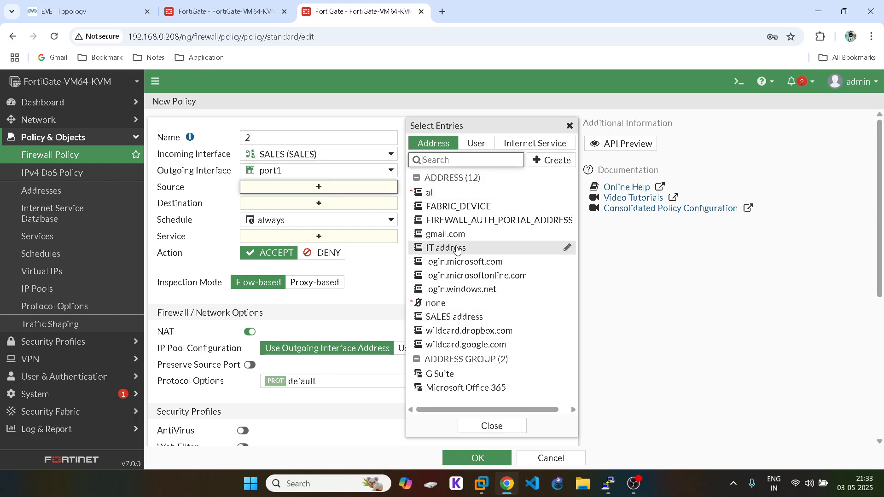
click(455, 317)
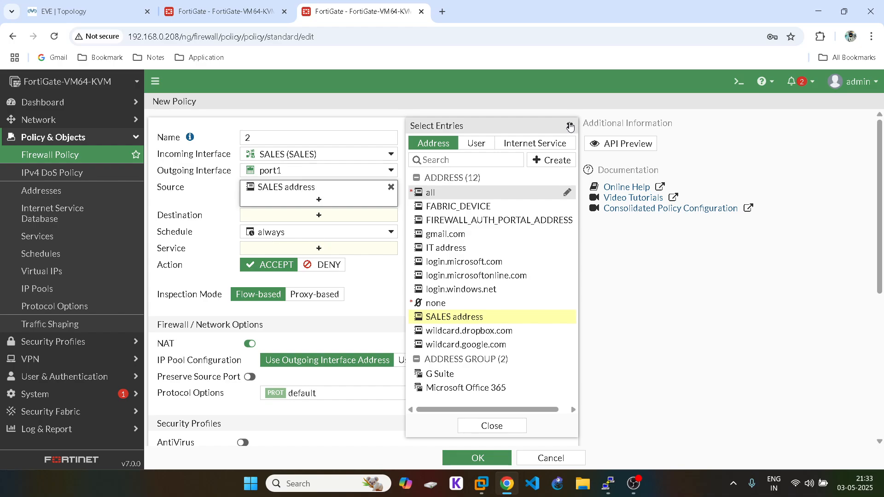
click(570, 126)
click(319, 215)
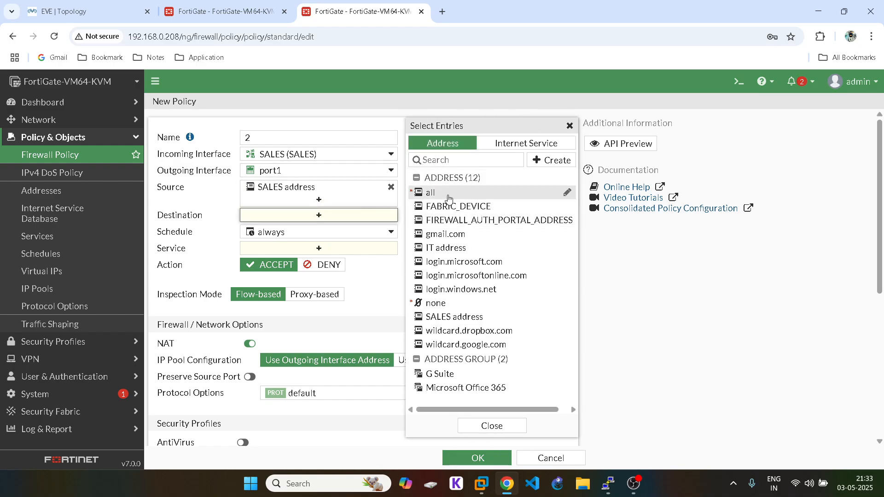
click(449, 193)
click(570, 126)
click(341, 259)
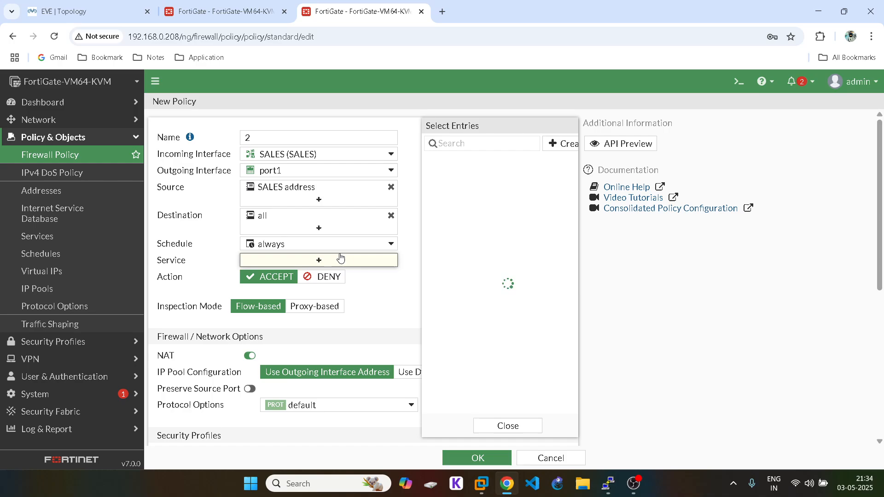
click(433, 189)
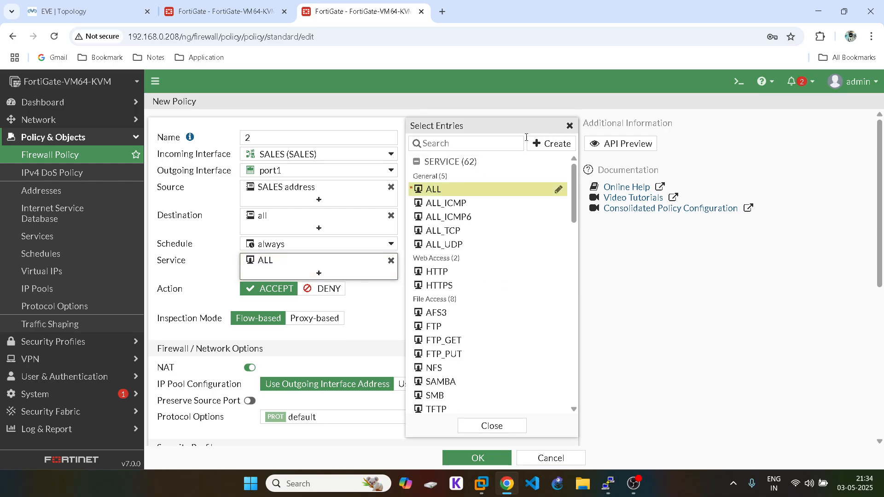
click(570, 126)
scroll(365, 274, down, 5)
scroll(365, 274, up, 3)
scroll(365, 275, down, 3)
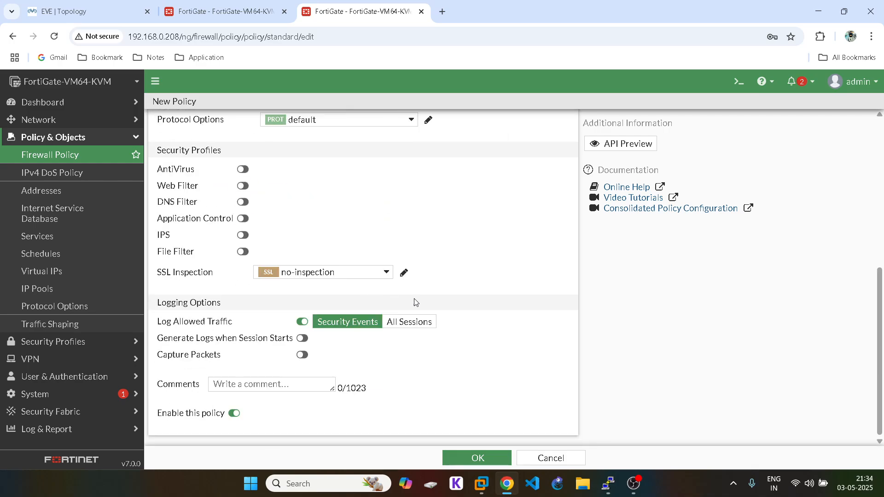
click(469, 455)
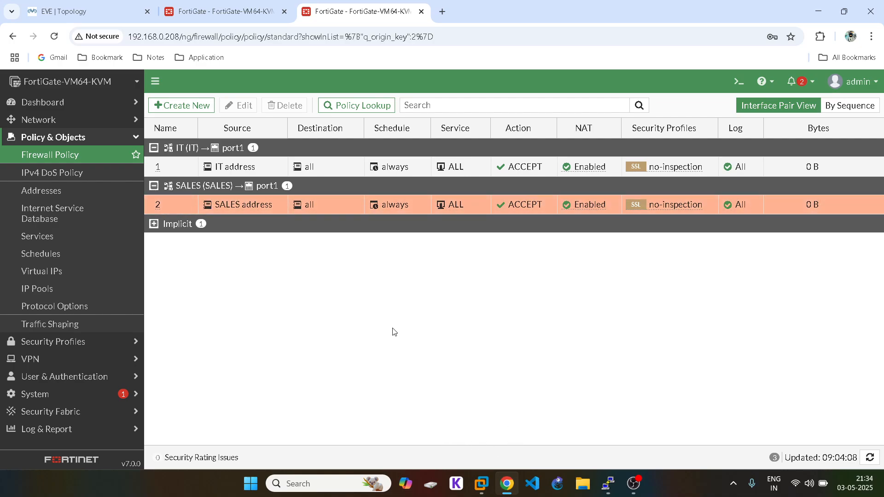
Step: Bring up the Fortinet1 console window from the lab topology
click(74, 4)
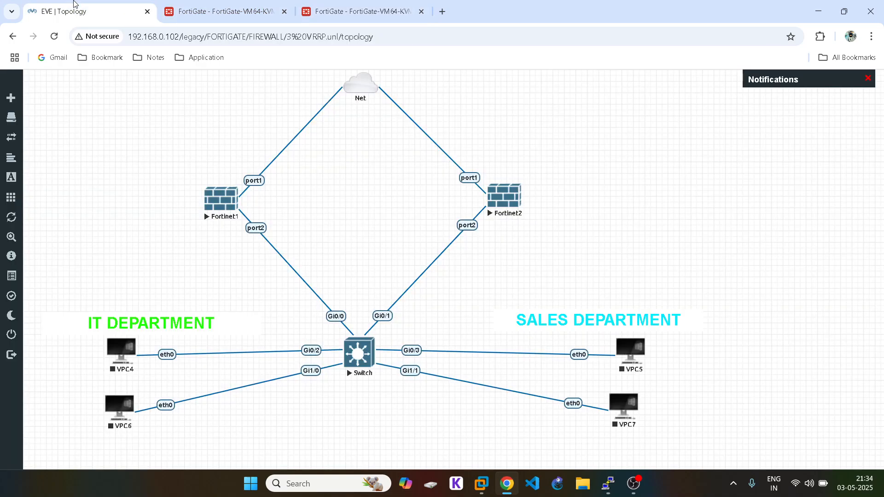
mouse_move(608, 484)
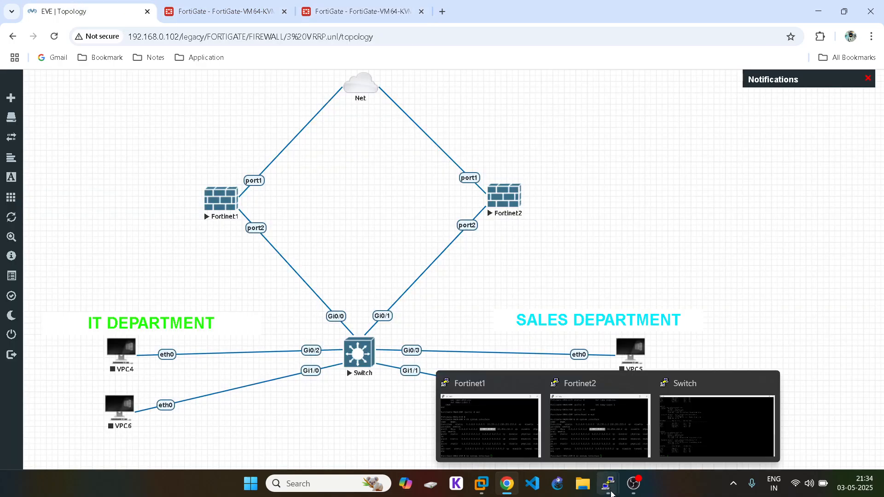
click(507, 431)
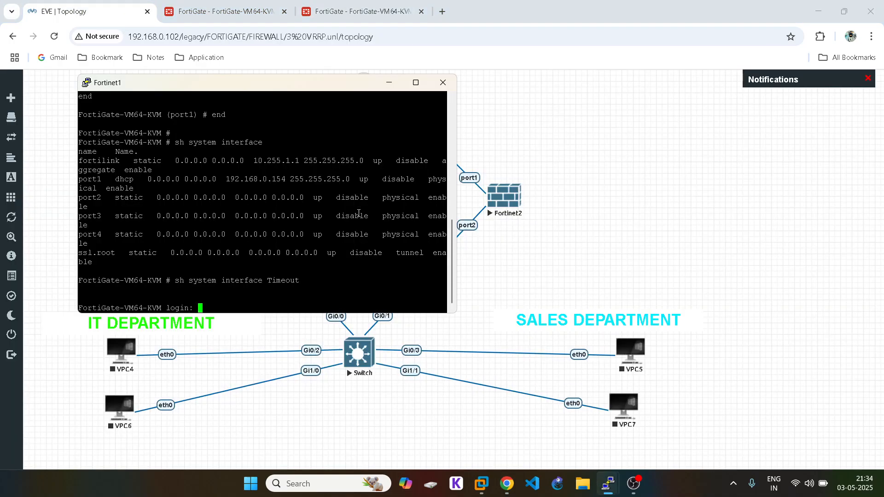
Step: Maximize the Fortinet1 console and log in to the CLI as admin
click(415, 83)
text(admin)
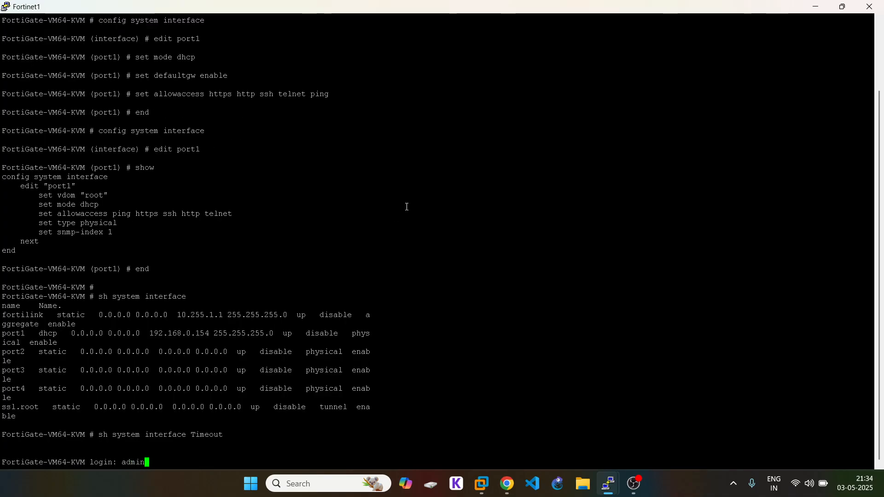
key(Return)
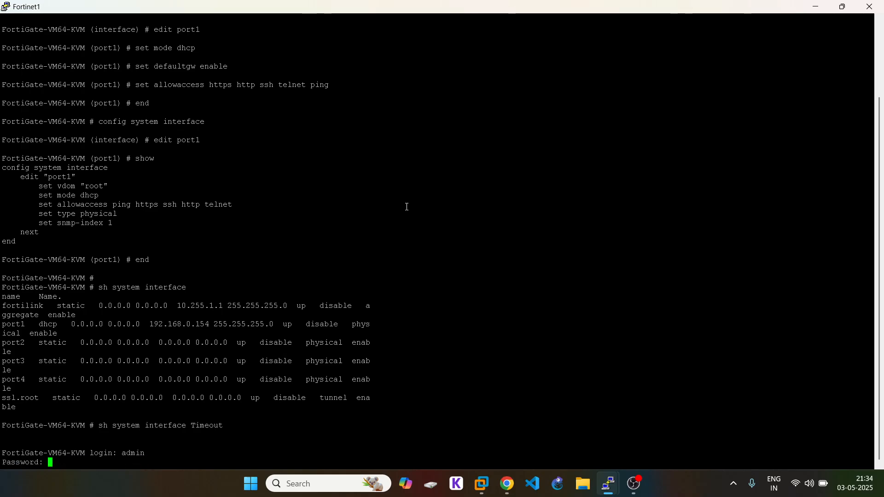
key(Return)
Step: Under config system interface, edit IT and set vrrp-virtual-mac to enable
text(config suy)
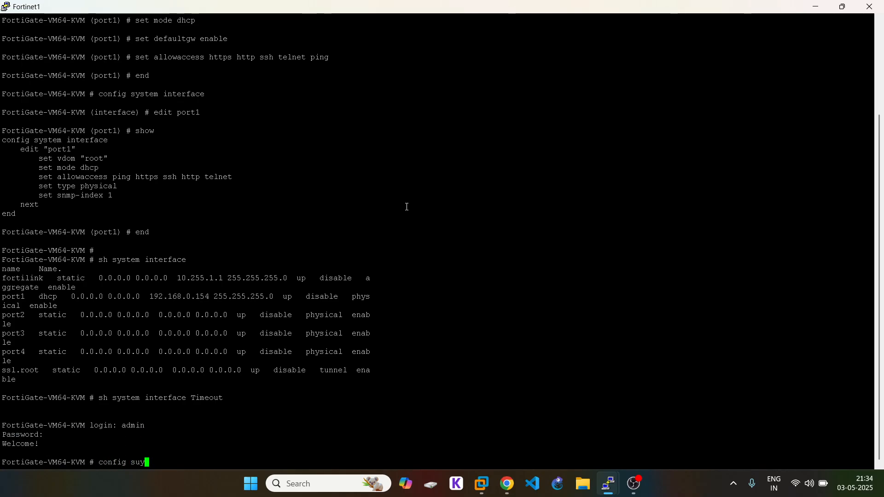
key(BackSpace)
key(BackSpace)
text(ystem interface)
key(Return)
text(edit)
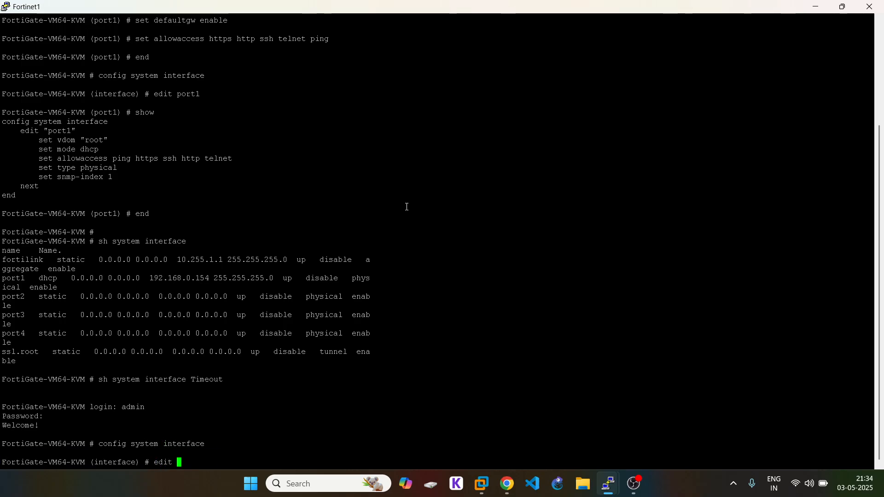
key(question)
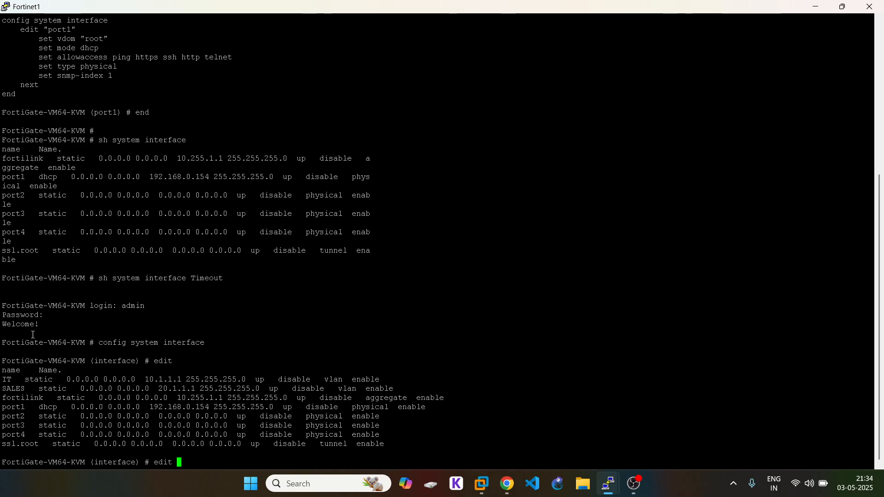
text(IT)
key(Return)
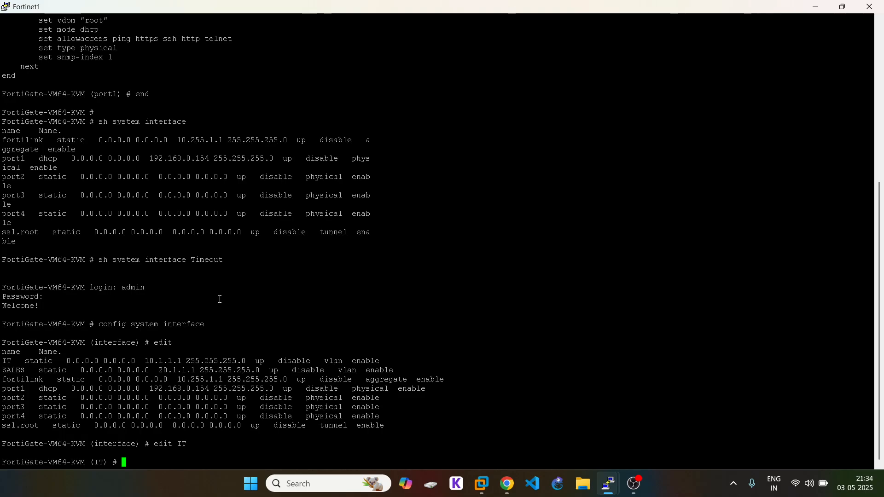
text(set vrr)
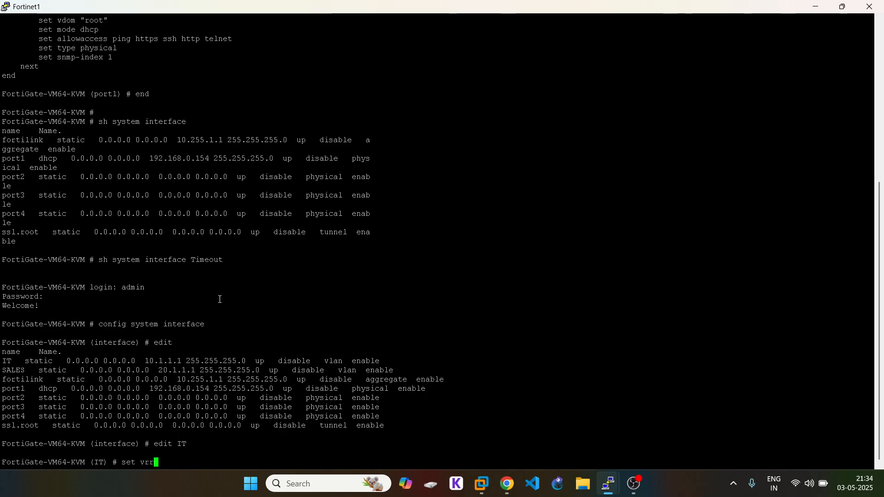
key(Tab)
text(e)
key(Tab)
key(Return)
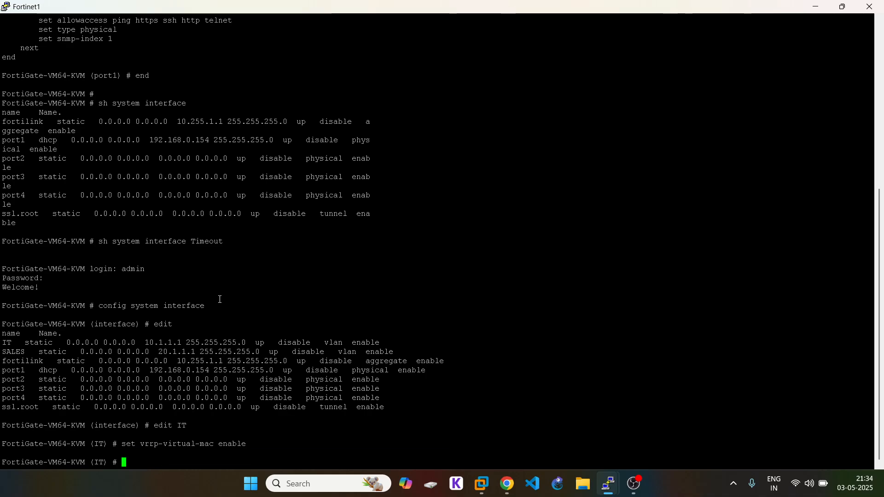
Step: Create VRRP entry 1 with vrgrp 10 and begin entering its virtual IP setting
text(config vrrp)
key(Return)
text(edit 1)
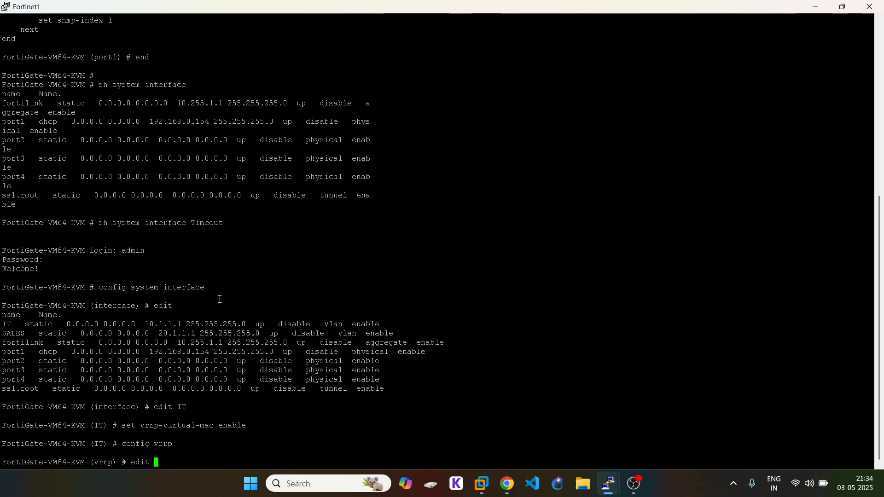
key(Return)
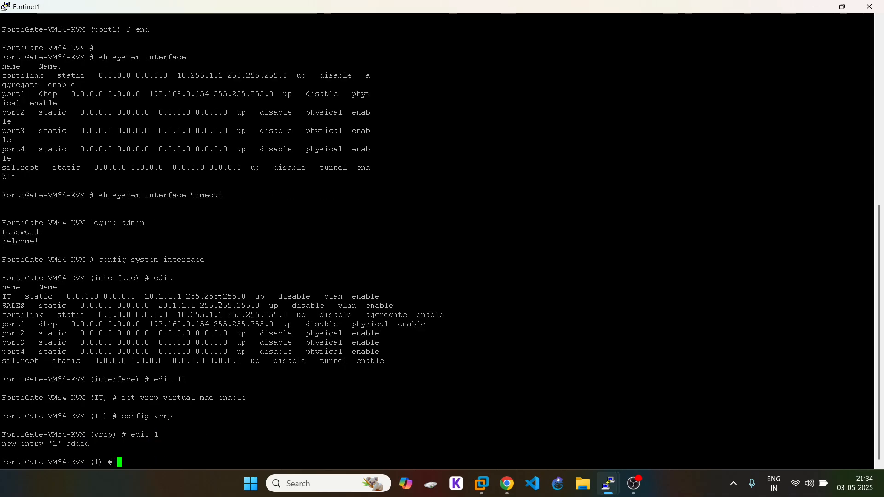
text(set vrgrp)
key(question)
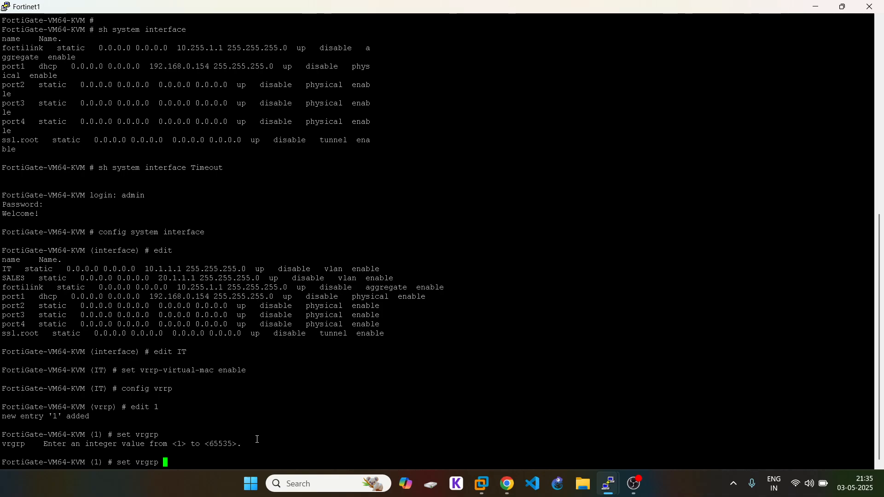
text(10)
key(Return)
text(set vrgrp\)
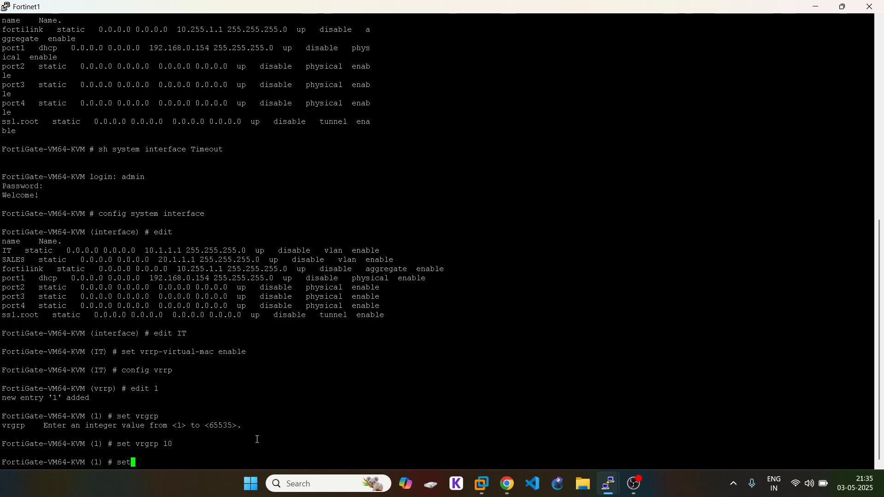
key(BackSpace)
key(BackSpace)
key(BackSpace)
key(BackSpace)
key(question)
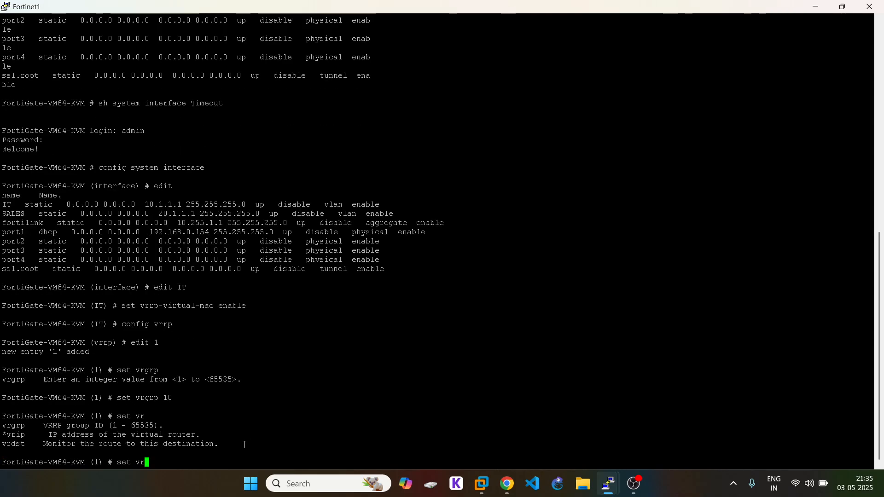
text(ip)
Step: In Network > Interfaces, open port2's IT VLAN interface for editing
click(507, 483)
click(225, 11)
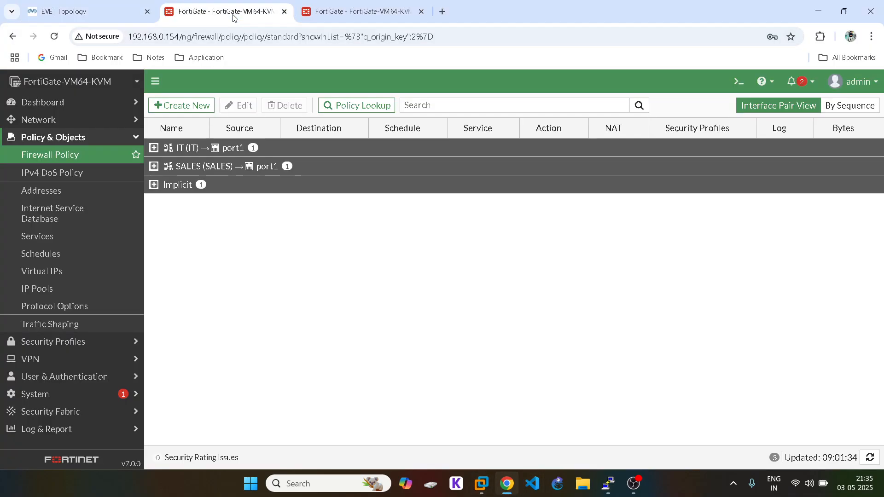
click(67, 107)
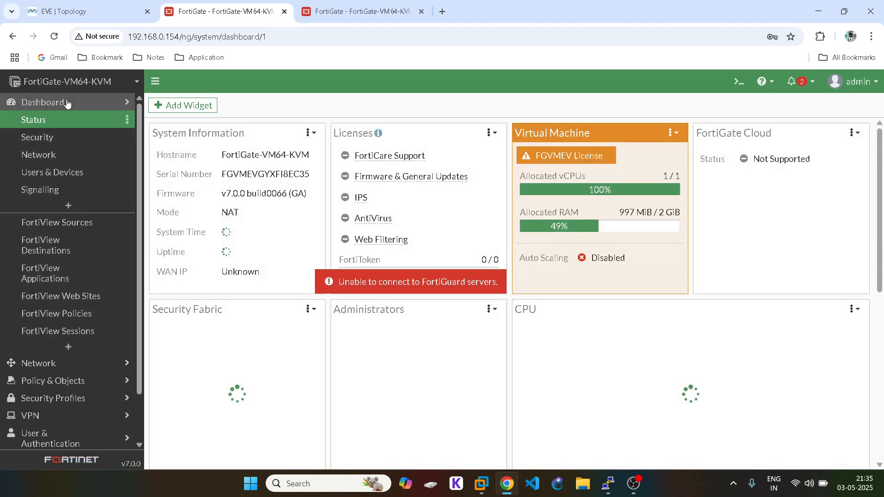
click(67, 104)
click(57, 120)
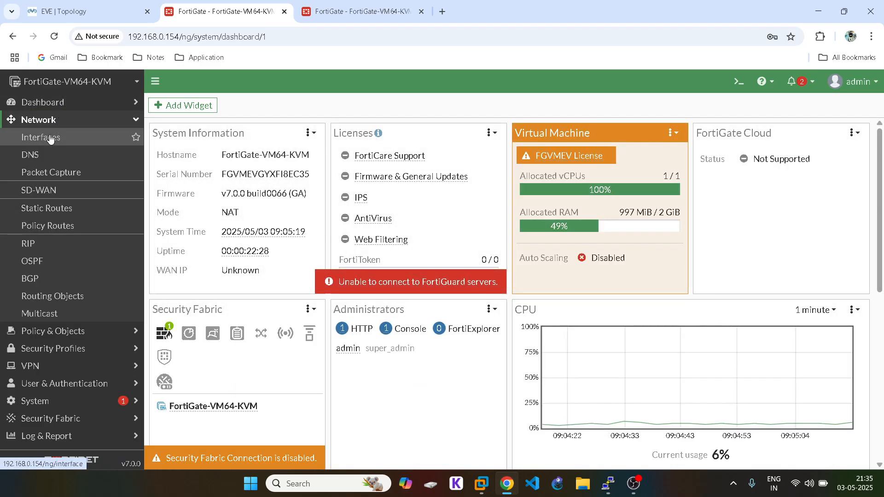
click(50, 138)
click(153, 320)
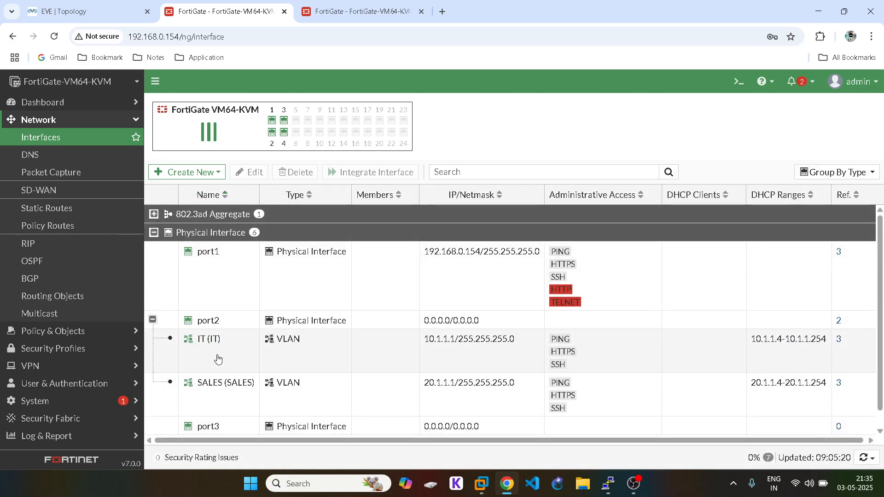
double_click(217, 359)
Step: Confirm the IT DHCP server's default gateway is 10.1.1.3, then close the form
scroll(367, 356, down, 4)
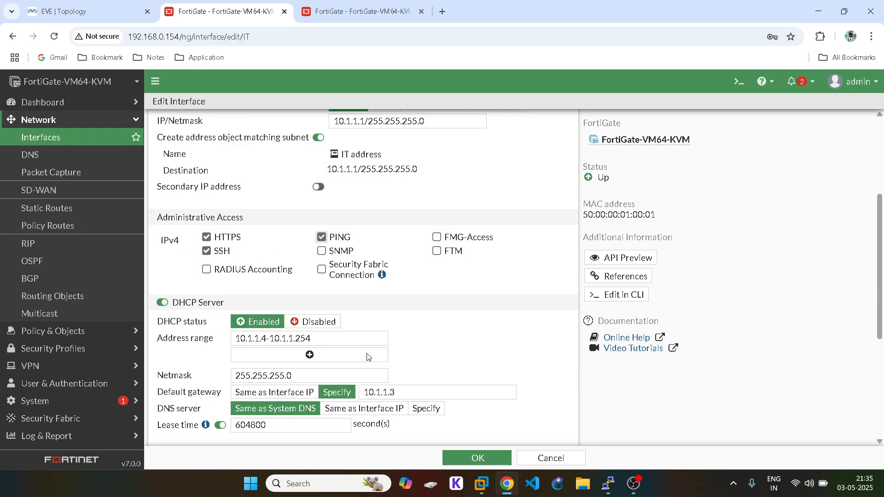
scroll(396, 333, down, 1)
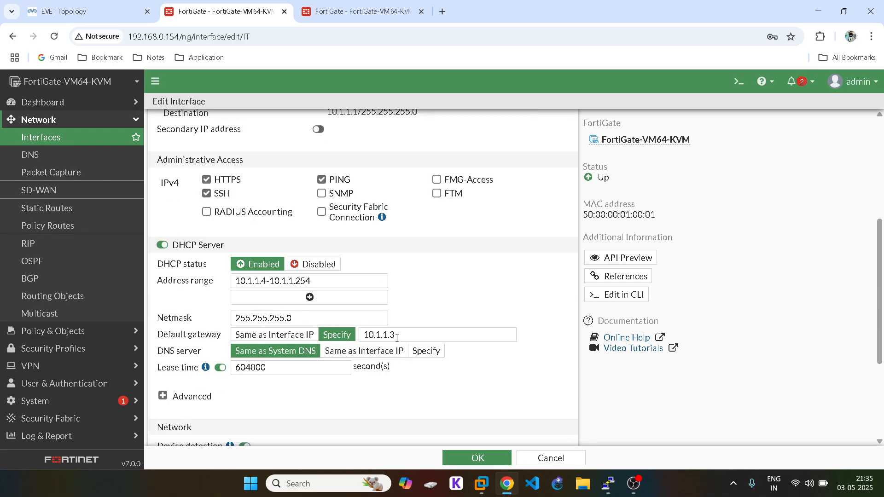
double_click(379, 335)
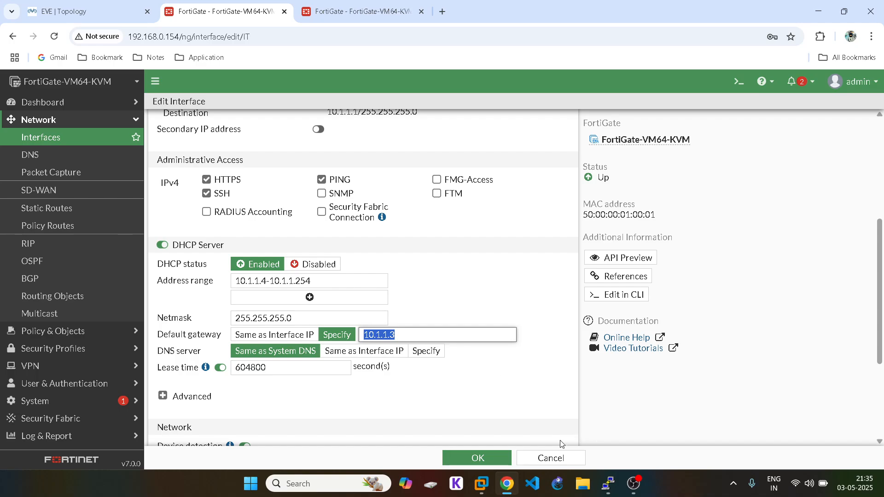
click(477, 458)
mouse_move(609, 482)
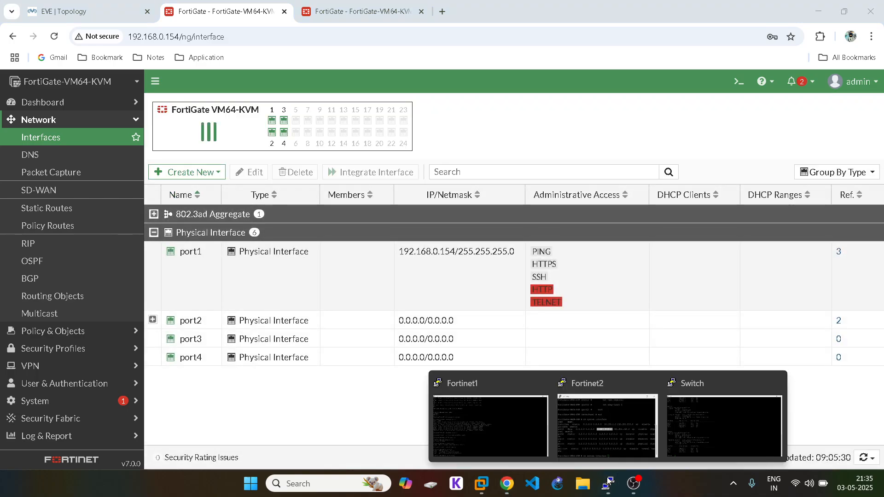
click(488, 414)
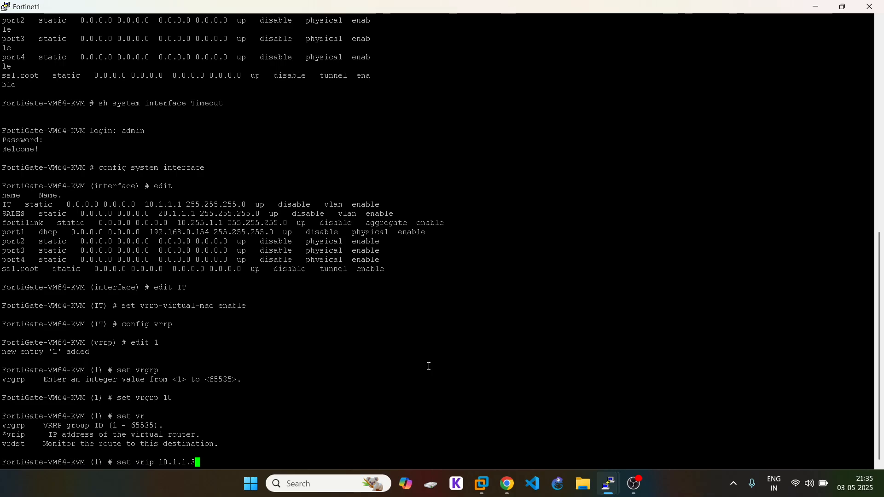
Step: Give IT's VRRP entry virtual IP 10.1.1.3 and priority 150
key(Return)
text(set vrgrp)
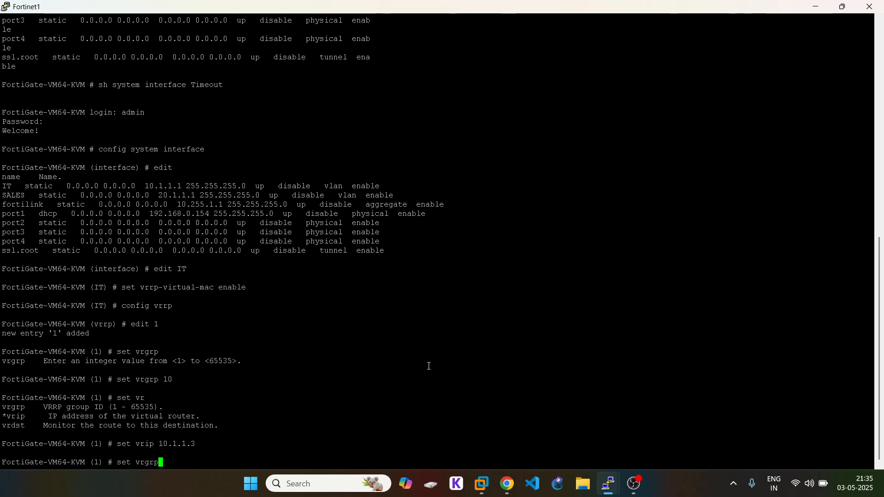
key(BackSpace)
key(BackSpace)
key(BackSpace)
key(BackSpace)
key(BackSpace)
text(v)
key(question)
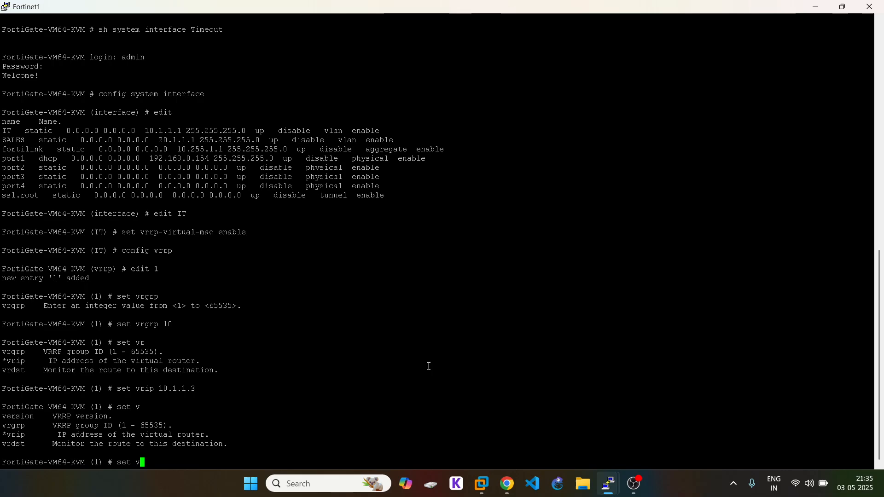
text(priority)
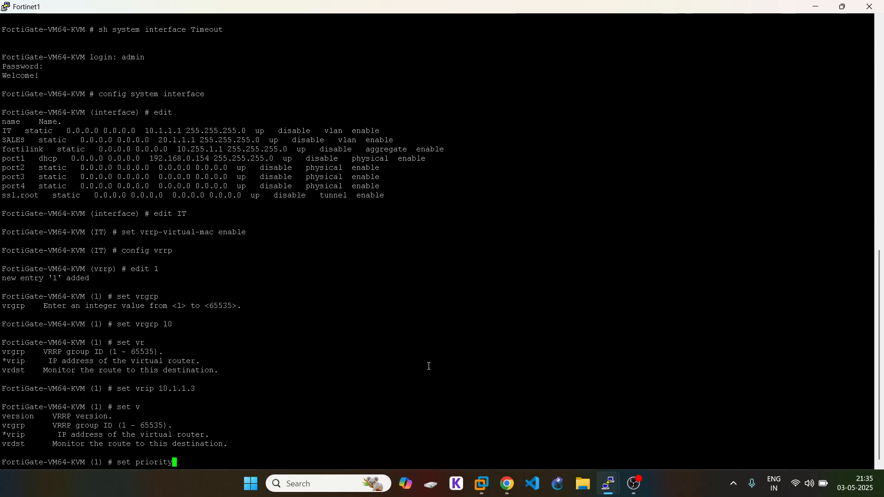
text( ?)
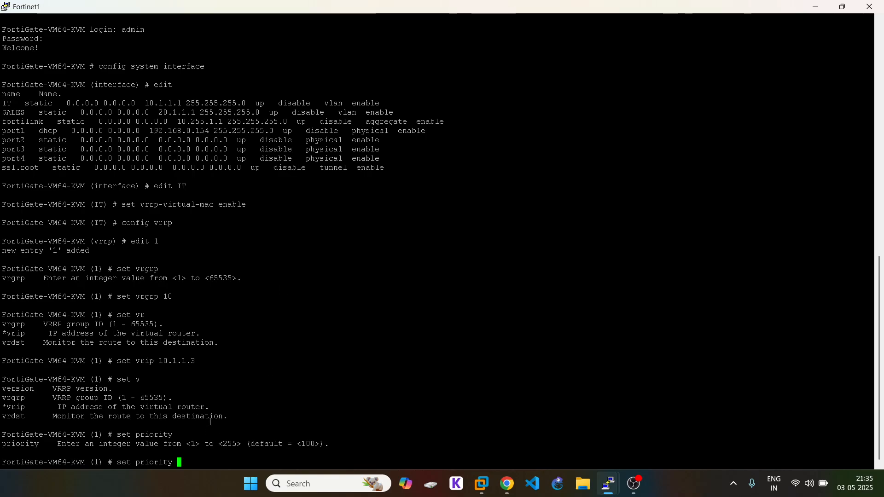
text(50)
key(Return)
Step: Set the VRRP version to 2
text(set vrgrp)
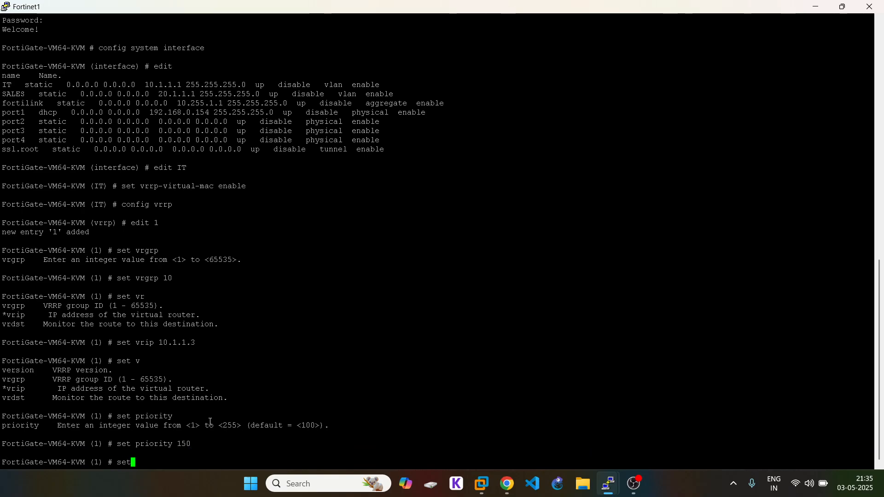
key(BackSpace)
key(BackSpace)
key(BackSpace)
key(BackSpace)
key(BackSpace)
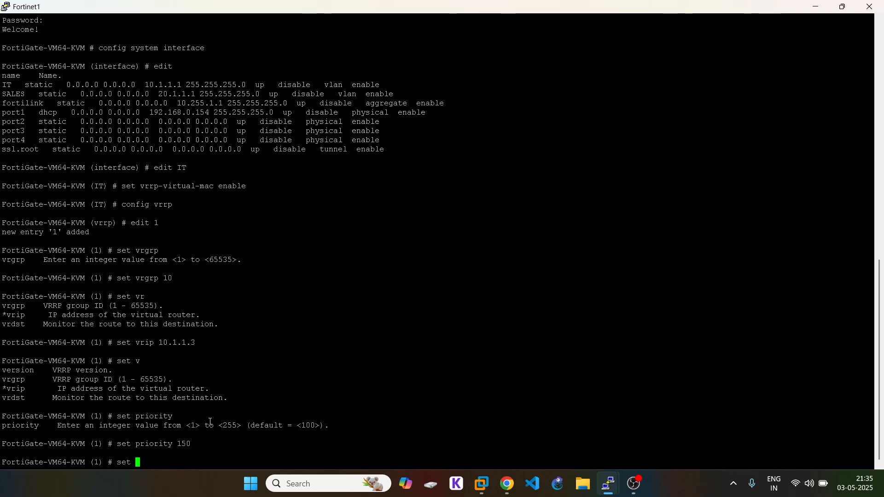
text(ver)
key(Tab)
key(question)
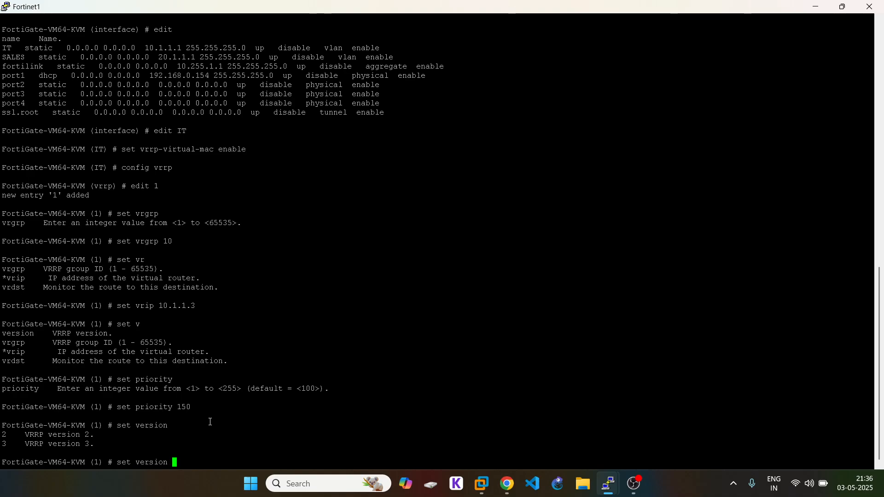
text(2)
key(Return)
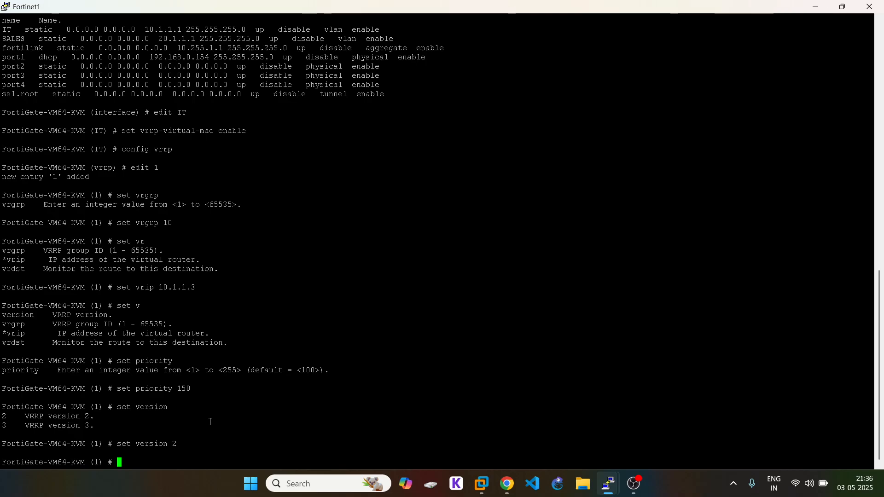
Step: Enable preemption and monitor destination 8.8.8.8 for the VRRP entry
text(set)
text(preempt enable)
key(Return)
text(set )
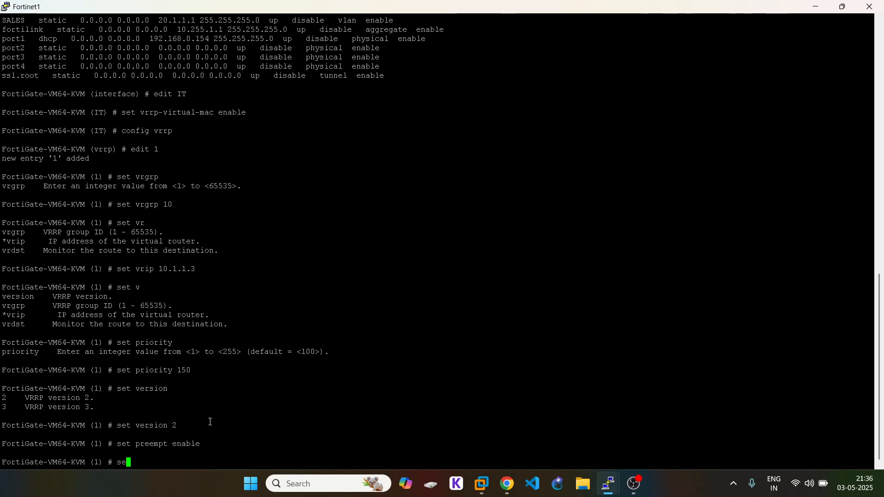
text(vrgrp)
key(BackSpace)
key(BackSpace)
key(BackSpace)
key(BackSpace)
key(BackSpace)
text(vrdst 8.8.8.8)
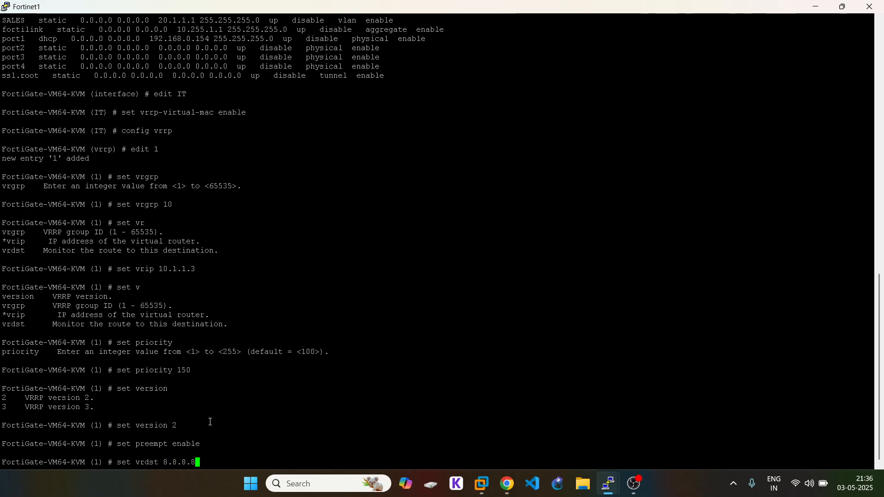
key(Return)
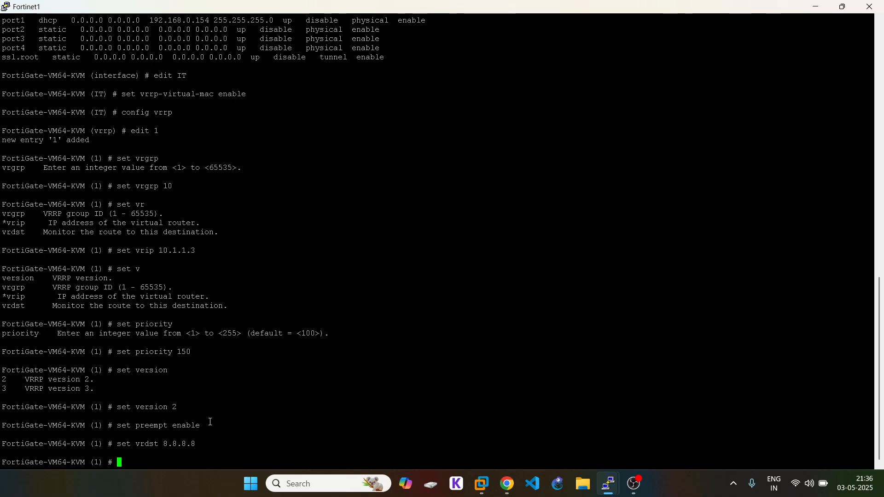
Step: Save VRRP entry 1 with next and end, then try to exit the IT interface
text(next)
key(Return)
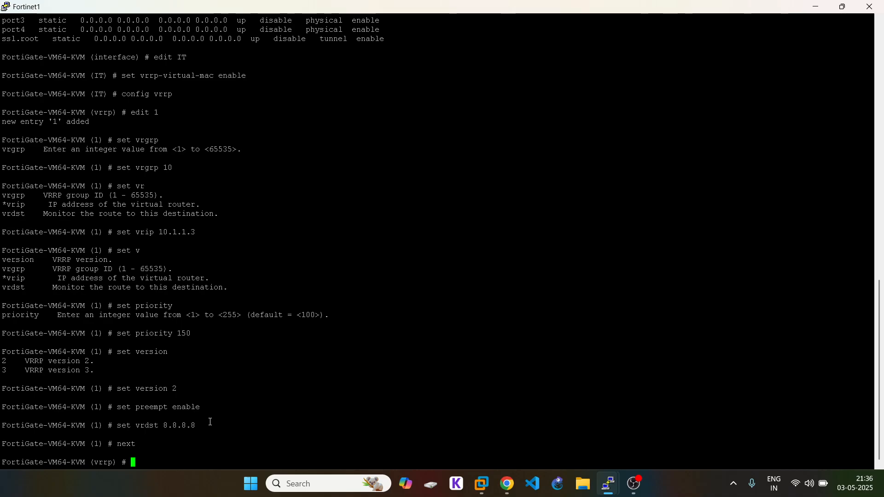
text(end)
key(Return)
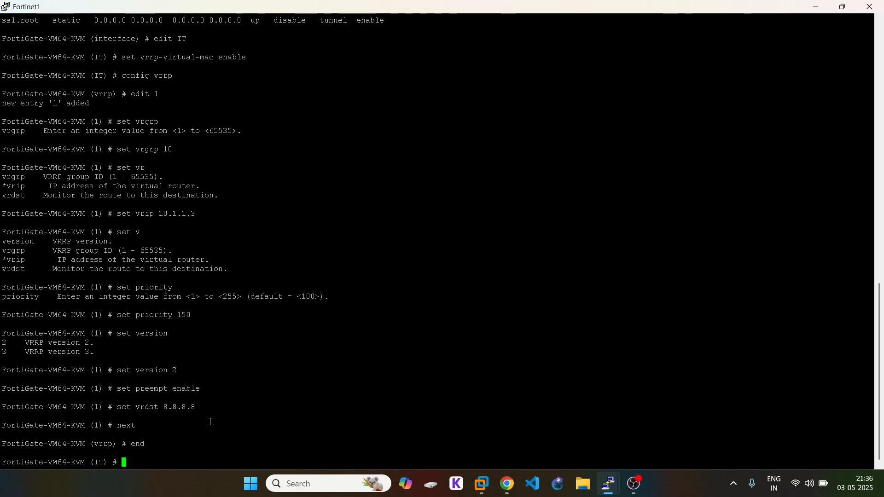
text(exit)
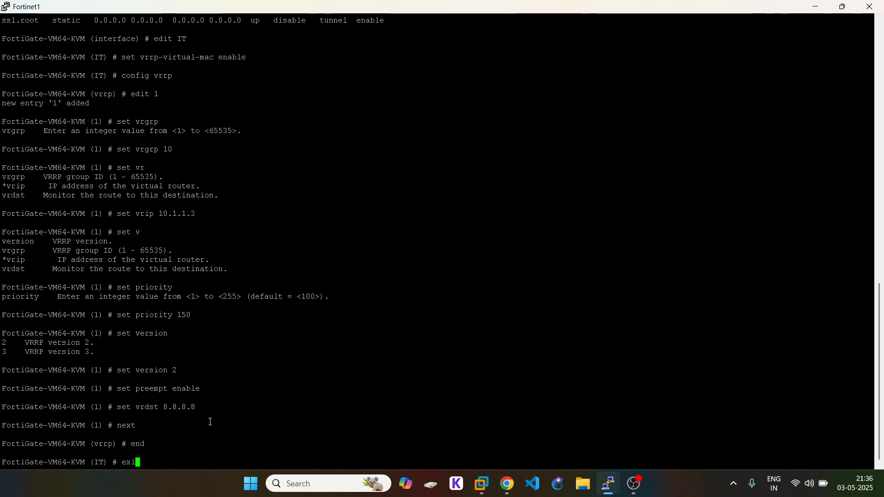
key(Return)
Step: Save the IT interface and start editing SALES under config system interface
text(end)
key(Return)
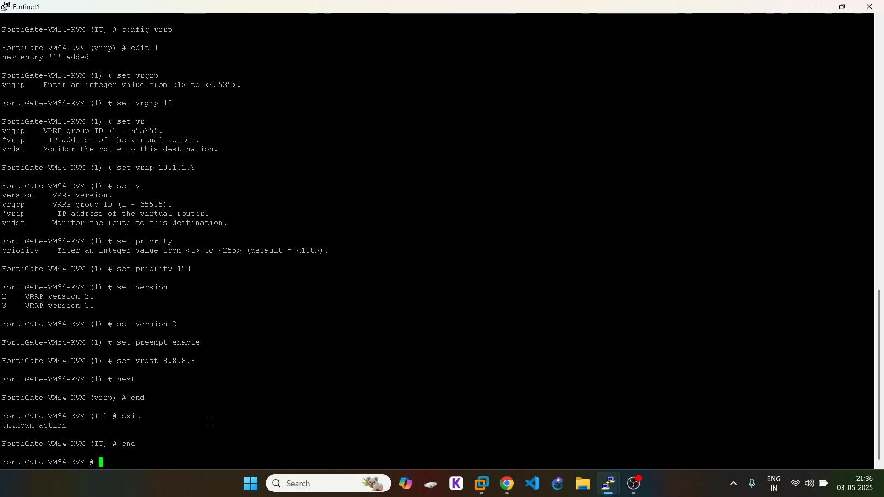
text(config system interface)
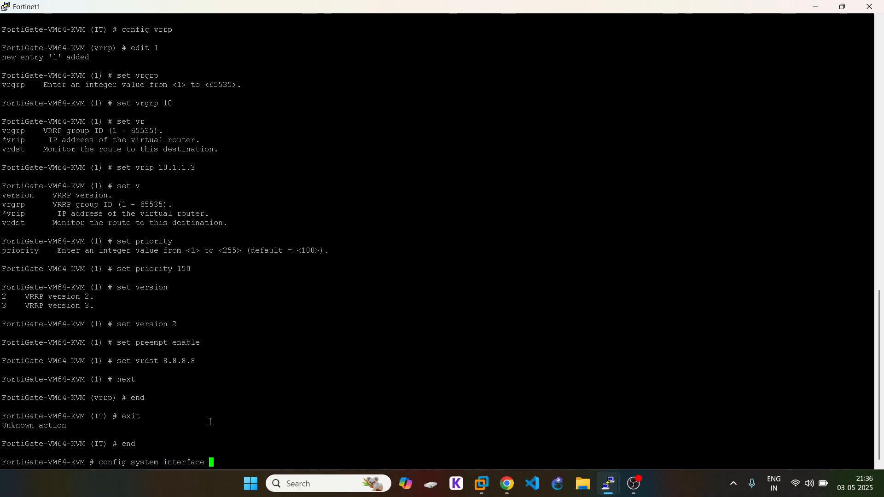
key(Return)
text(edit)
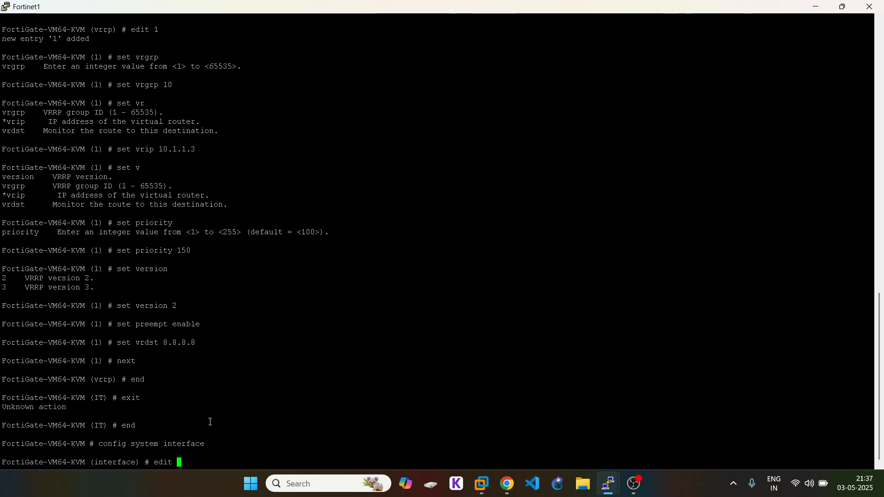
key(question)
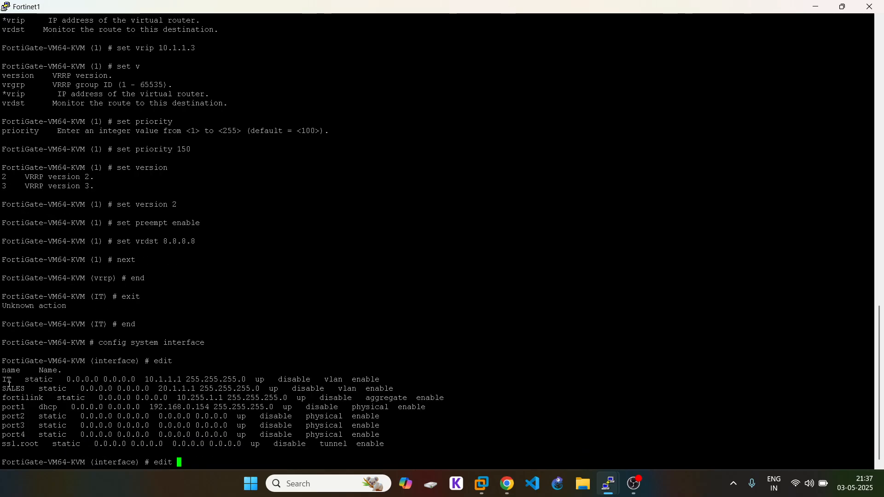
double_click(8, 389)
right_click(271, 341)
key(Return)
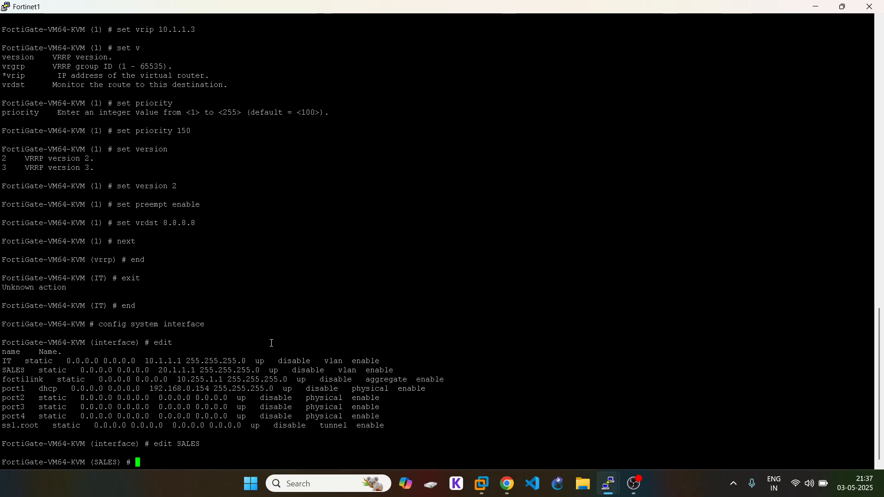
Step: Set vrrp-virtual-mac enable on the SALES interface
text(set vrf\)
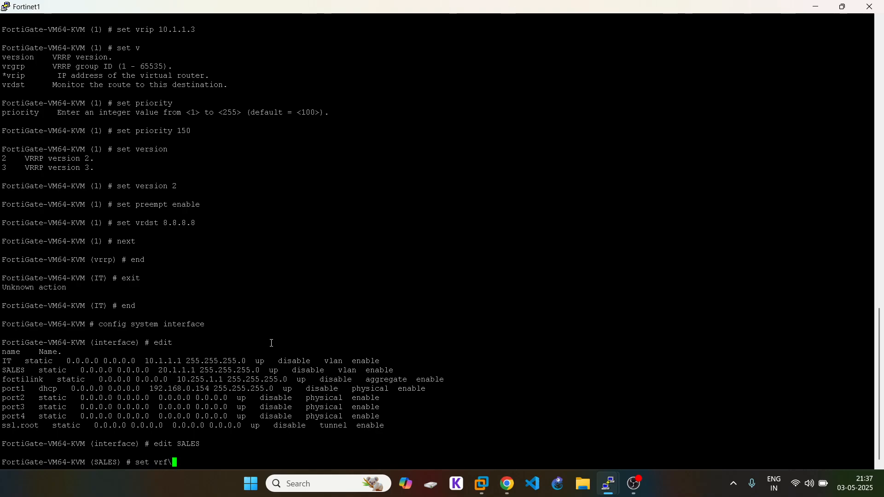
key(BackSpace)
key(BackSpace)
text(ir)
key(BackSpace)
key(BackSpace)
key(BackSpace)
key(BackSpace)
key(BackSpace)
key(BackSpace)
key(BackSpace)
text(set vrf)
key(BackSpace)
key(BackSpace)
key(BackSpace)
text(ro)
key(BackSpace)
key(BackSpace)
text(vrf)
key(BackSpace)
text(r)
key(Tab)
text(enable)
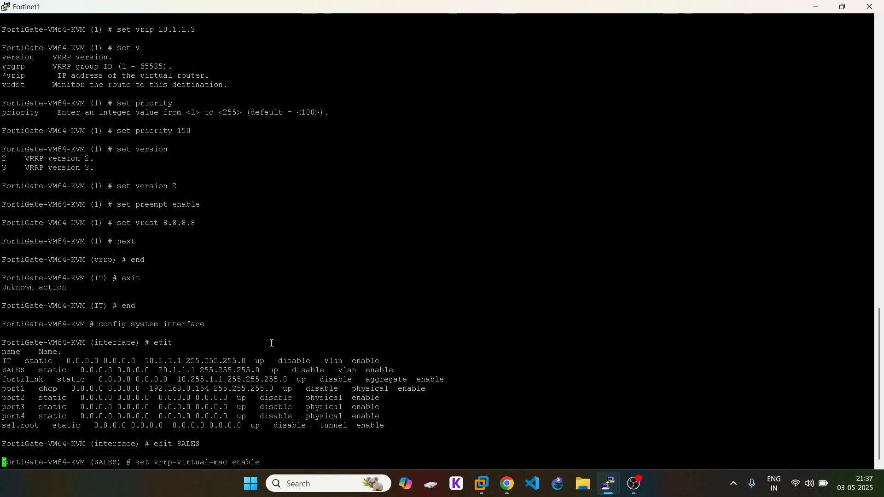
key(Return)
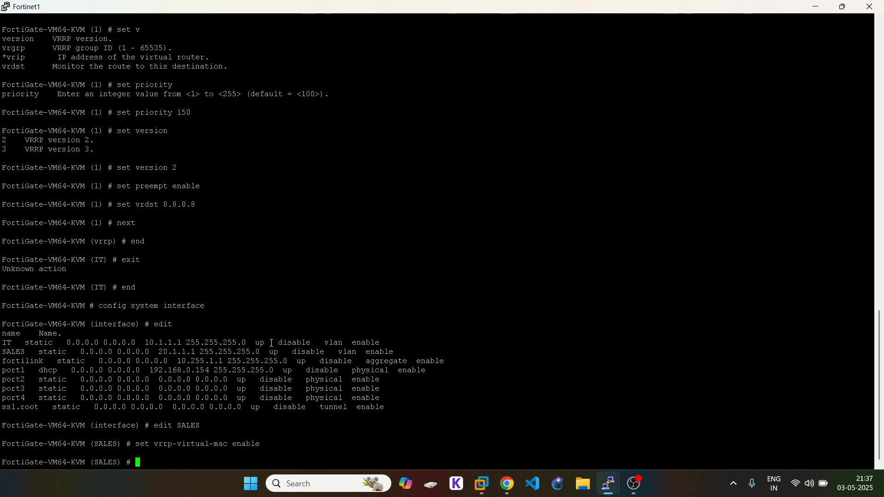
Step: Create SALES VRRP entry 1 with group ID 20
text(config vrrp)
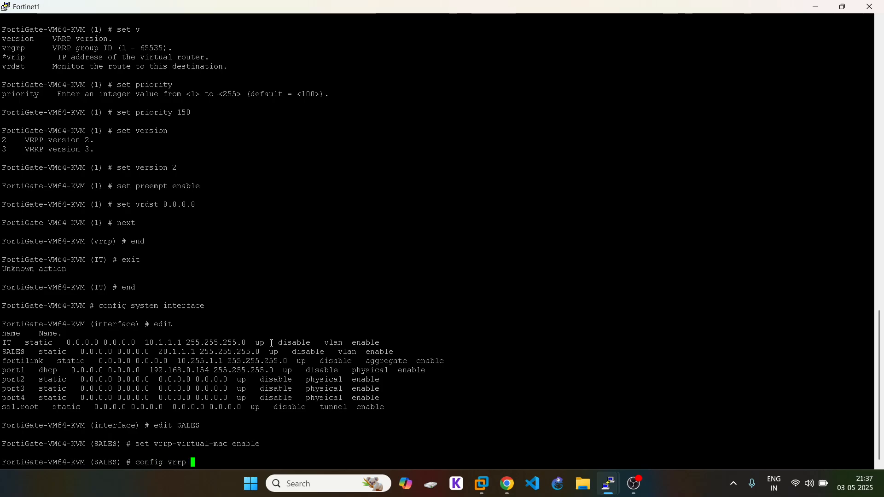
key(Return)
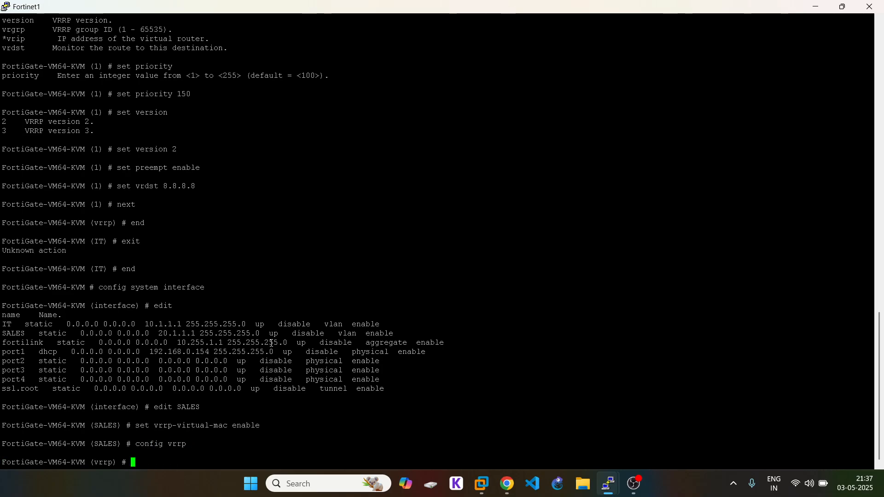
text(edit 1)
key(Return)
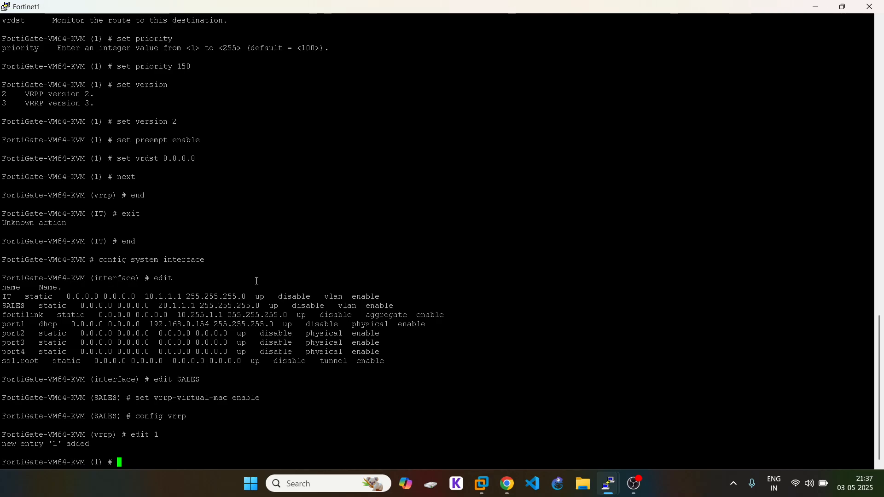
scroll(256, 281, up, 8)
scroll(256, 281, down, 8)
scroll(256, 281, up, 8)
scroll(257, 281, down, 8)
text(set vrgrp 20)
key(Return)
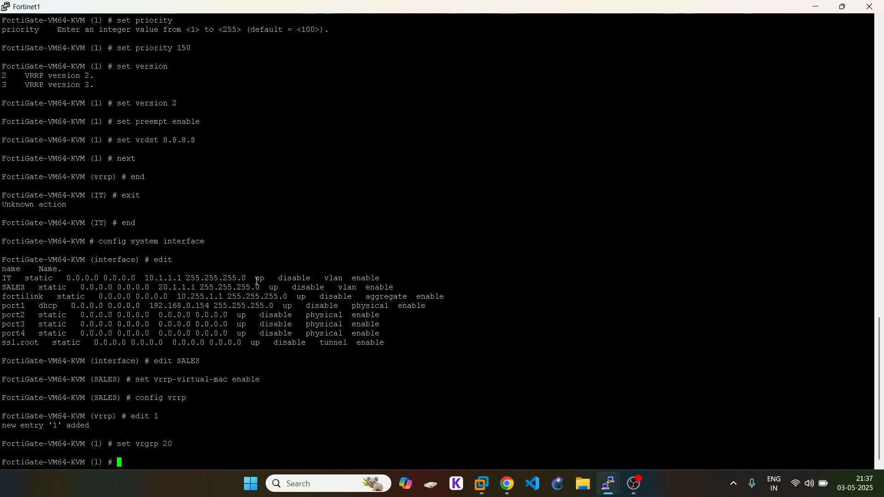
Step: Set the entry's virtual IP to 20.1.1.3
text(set vrip)
double_click(176, 287)
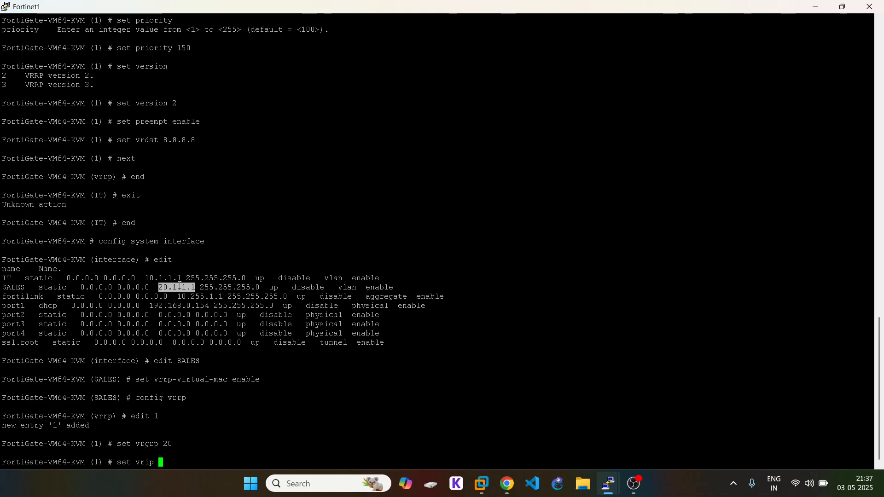
right_click(300, 255)
key(BackSpace)
text(3)
key(Return)
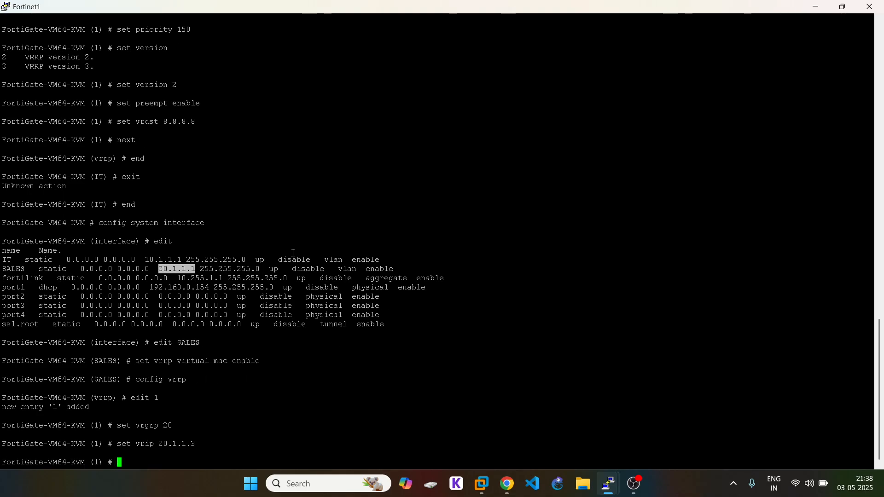
Step: Reuse earlier commands to apply version 2, preempt enable and vrdst 8.8.8.8
scroll(293, 252, up, 8)
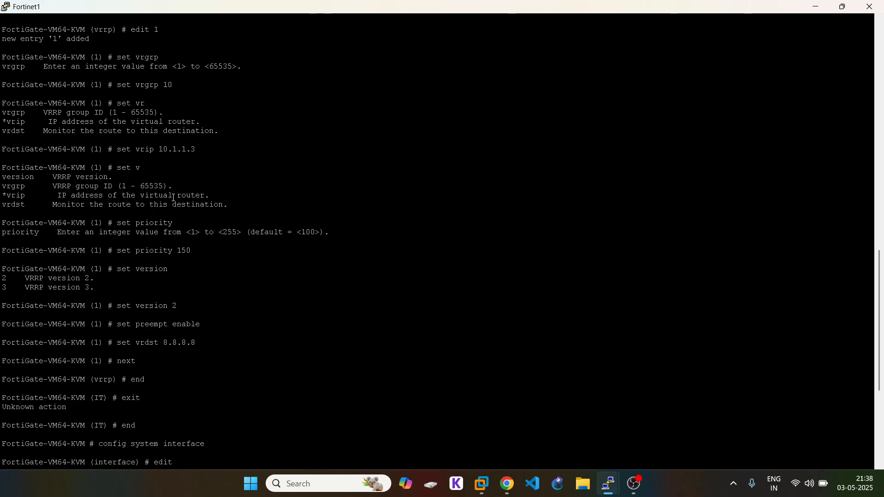
drag(118, 250, 171, 252)
scroll(306, 300, down, 1)
scroll(292, 313, up, 1)
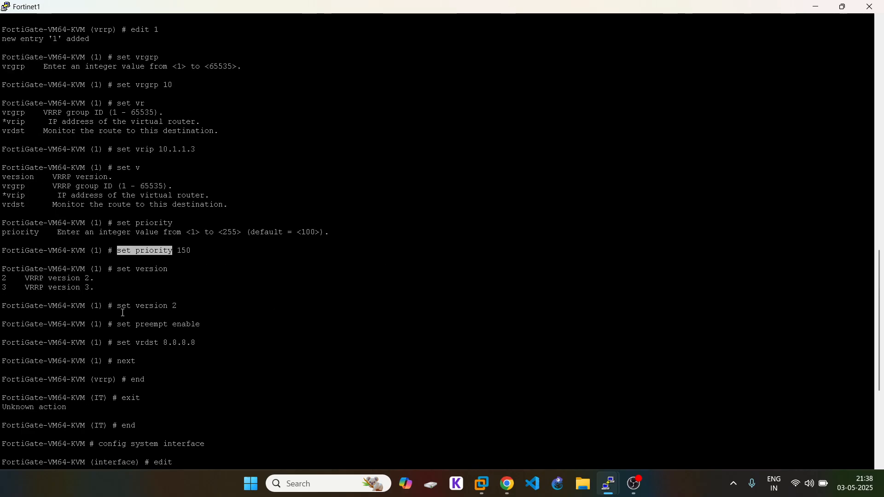
drag(117, 307, 360, 306)
scroll(359, 256, down, 8)
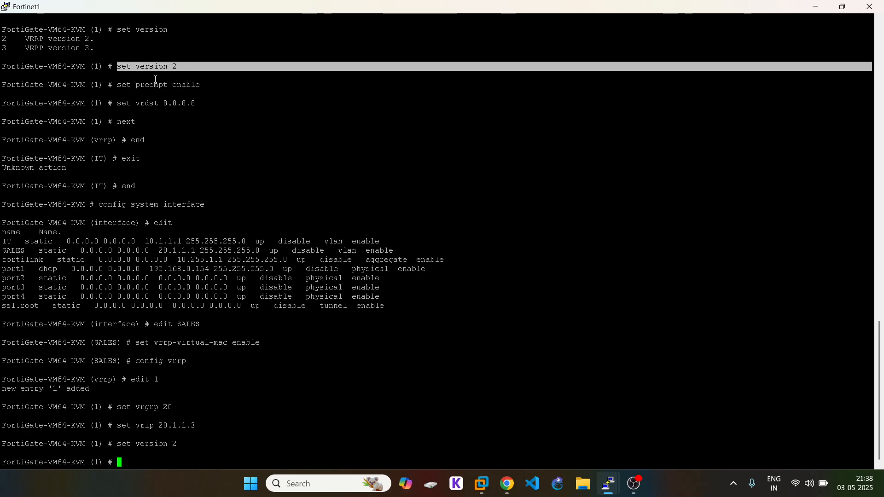
drag(121, 86, 217, 87)
right_click(215, 88)
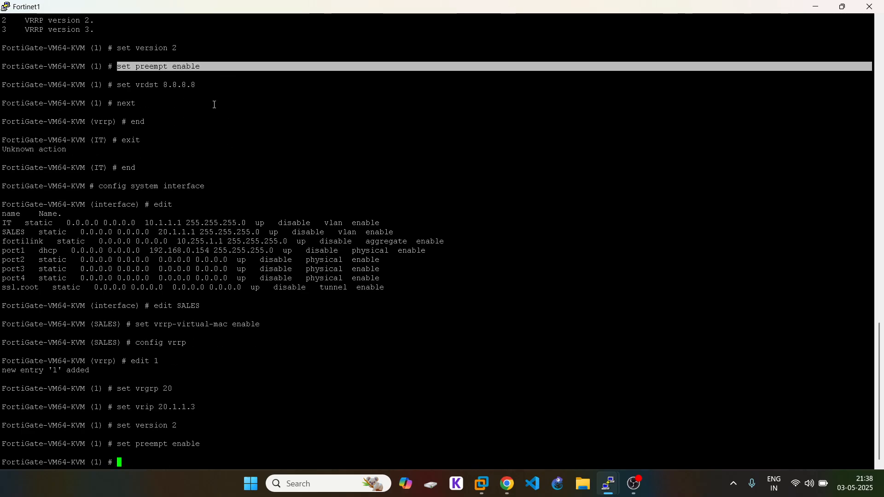
drag(122, 85, 217, 86)
right_click(258, 133)
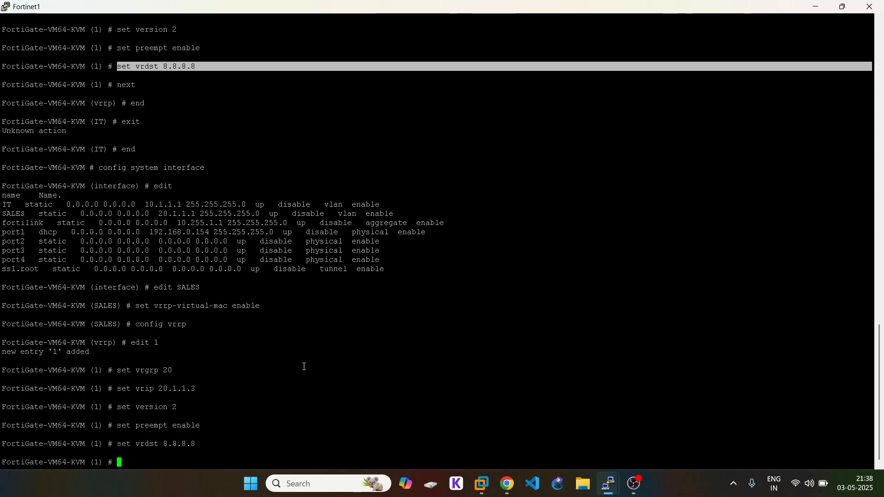
Step: Save VRRP entry 1 and end both the VRRP and SALES configuration
text(next)
key(Return)
text(end)
key(Return)
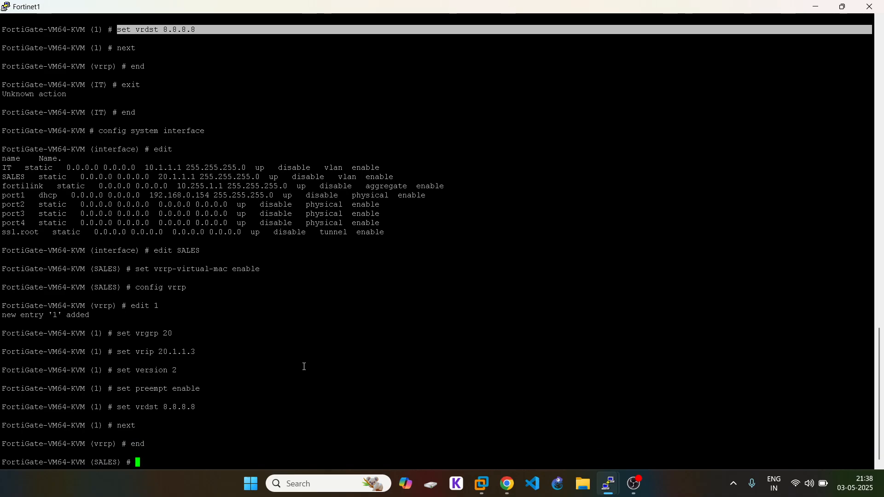
text(end)
key(Return)
text(g)
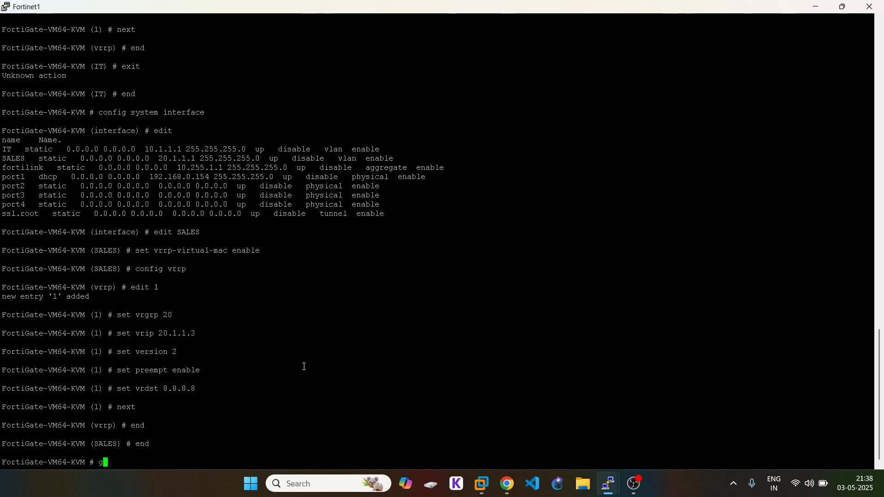
text(et router inf)
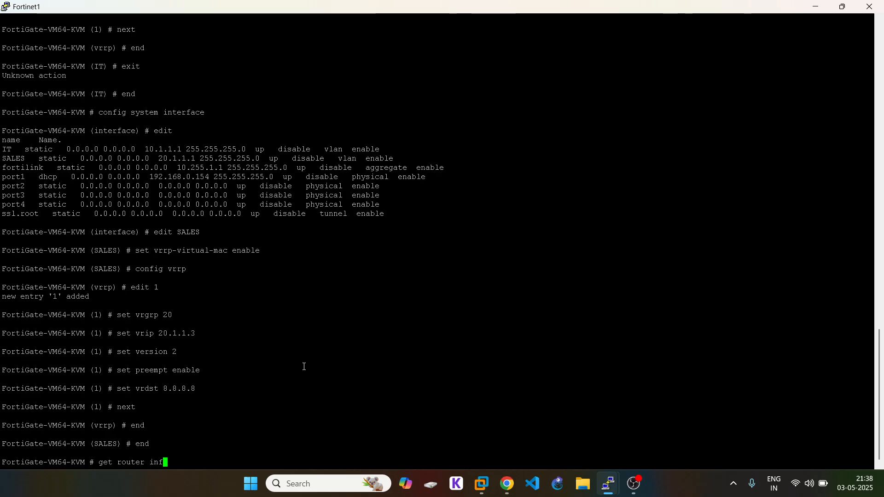
text(o vrrp)
Step: Run get router info vrrp twice: IT 10.1.1.3 MASTER at priority 150, SALES 20.1.1.3 BACKUP then MASTER
key(Return)
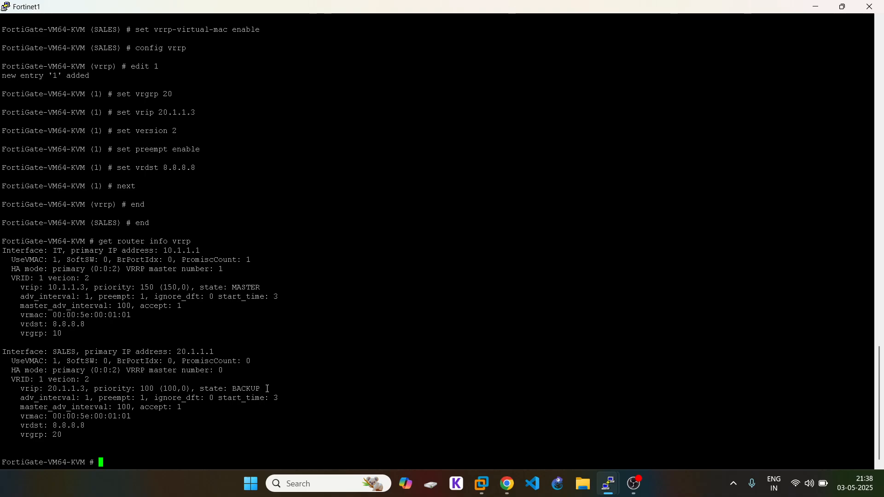
drag(267, 389, 113, 379)
click(227, 289)
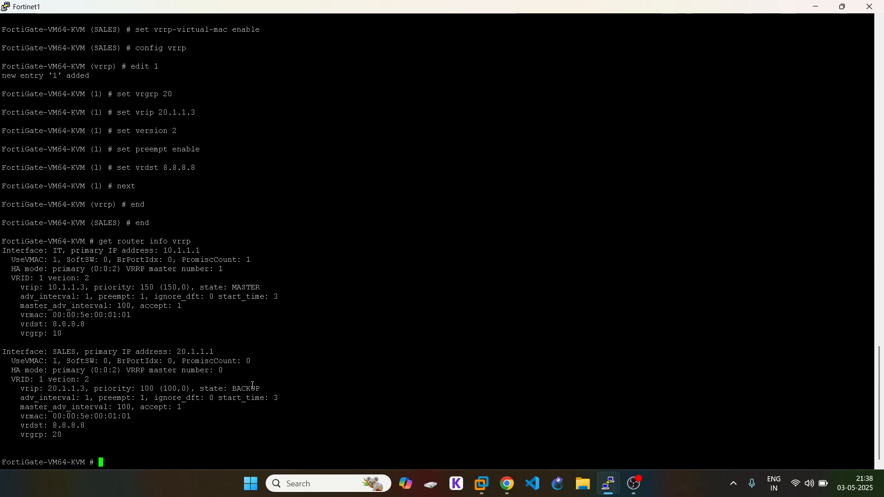
key(Return)
key(Return)
key(Up)
key(Return)
key(Return)
key(Return)
key(Return)
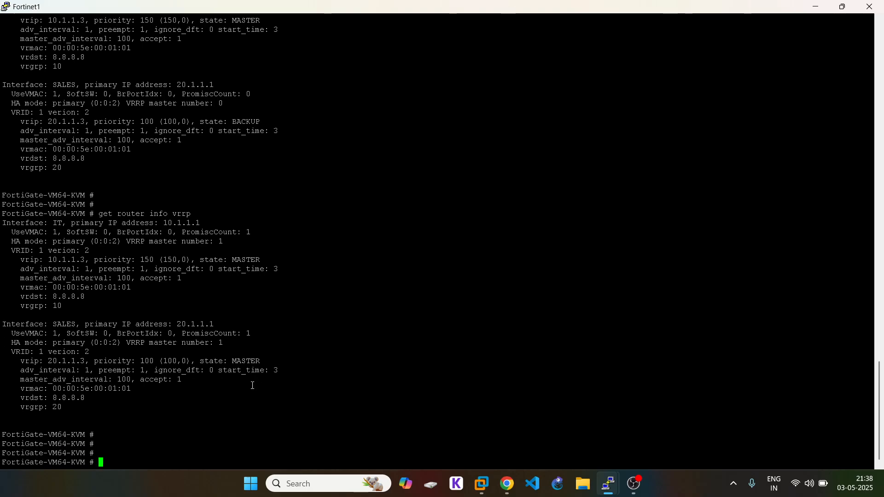
double_click(254, 362)
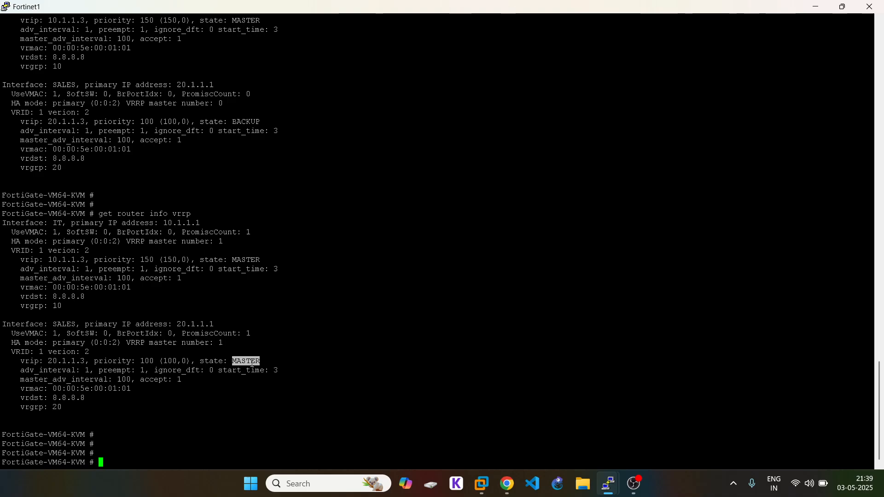
triple_click(159, 262)
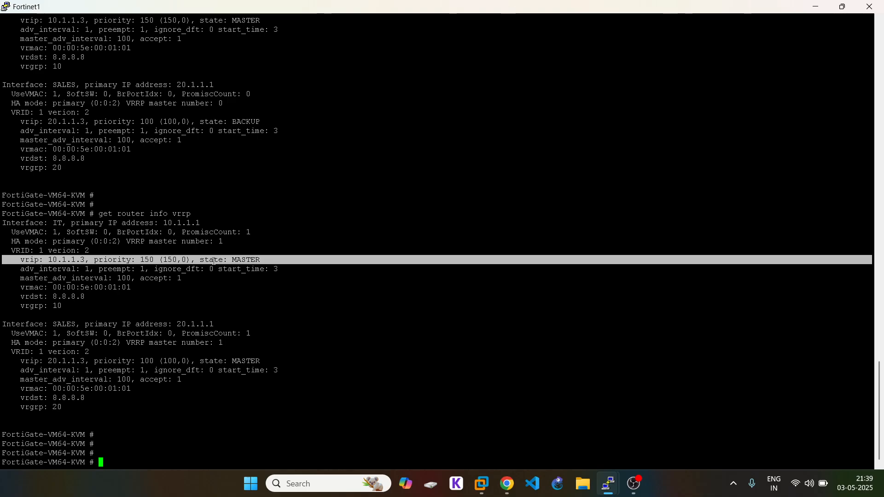
triple_click(177, 361)
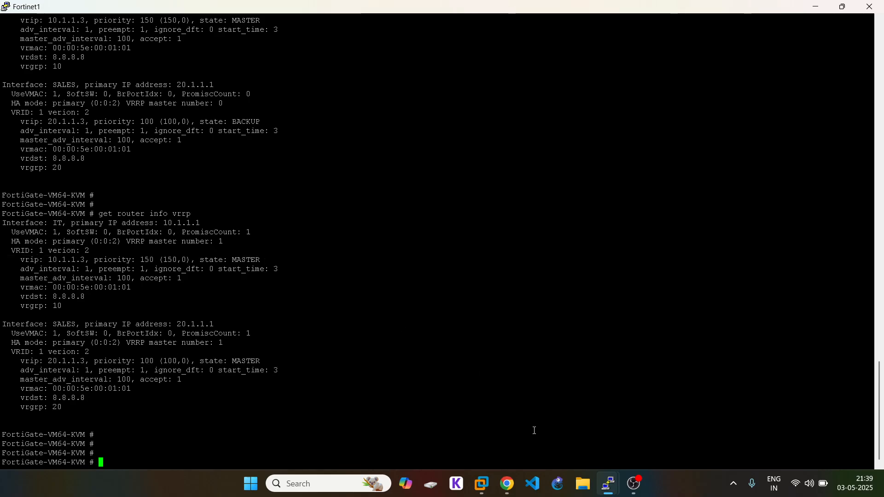
click(507, 484)
Step: Show the EVE | Topology tab, briefly revisiting the Fortinet1 console
click(133, 5)
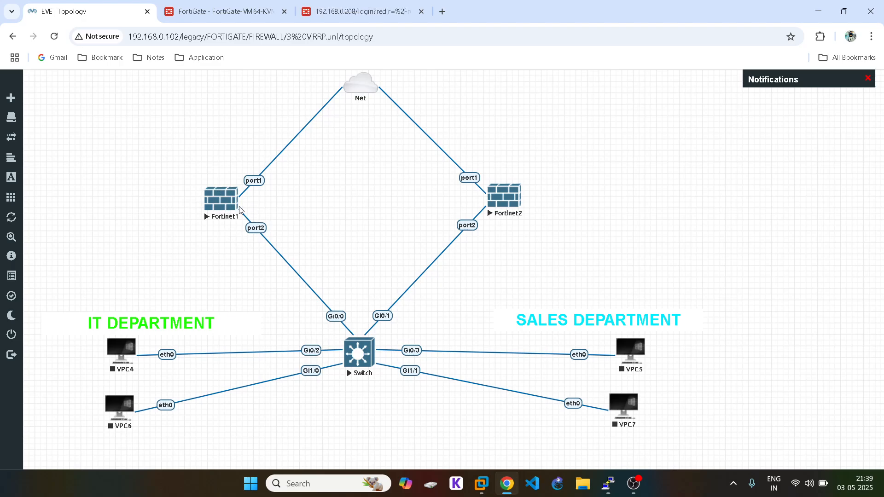
mouse_move(608, 483)
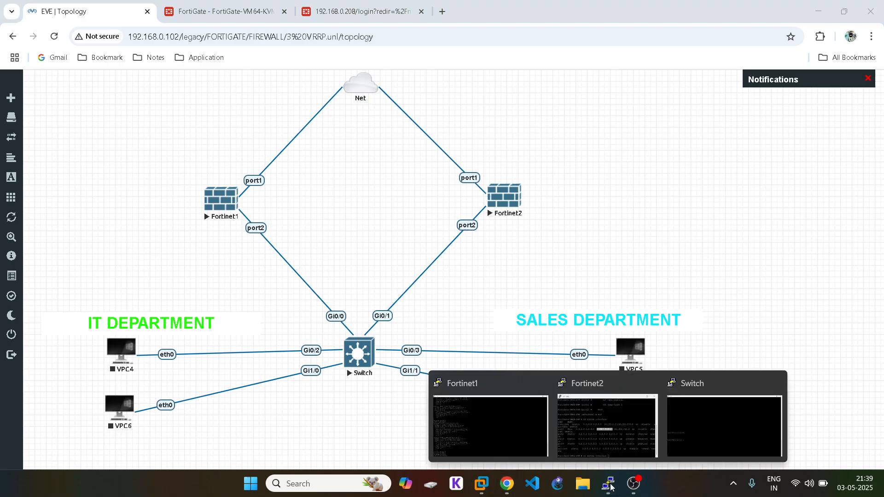
click(493, 418)
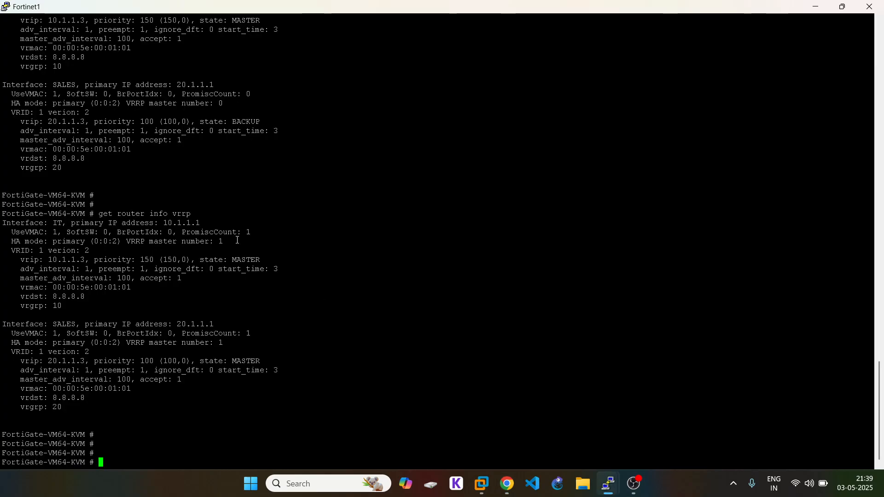
click(507, 484)
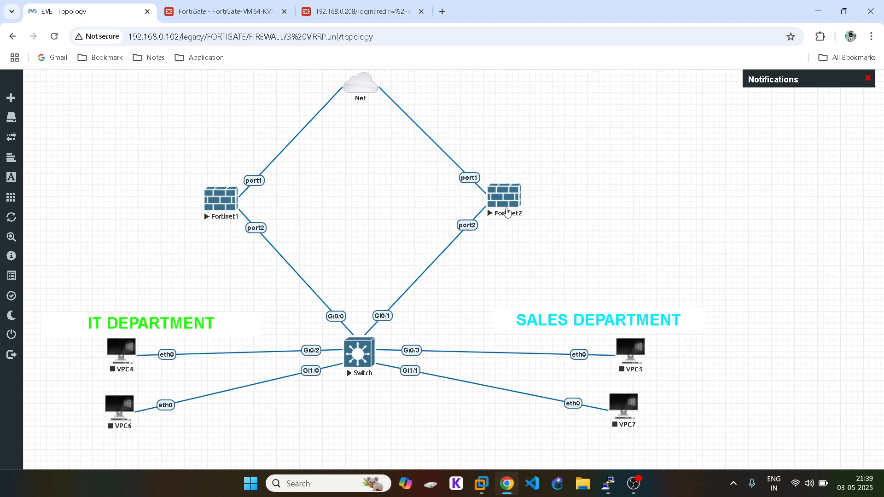
Step: Bring the Fortinet1 console forward from the grouped console windows in the taskbar
click(610, 490)
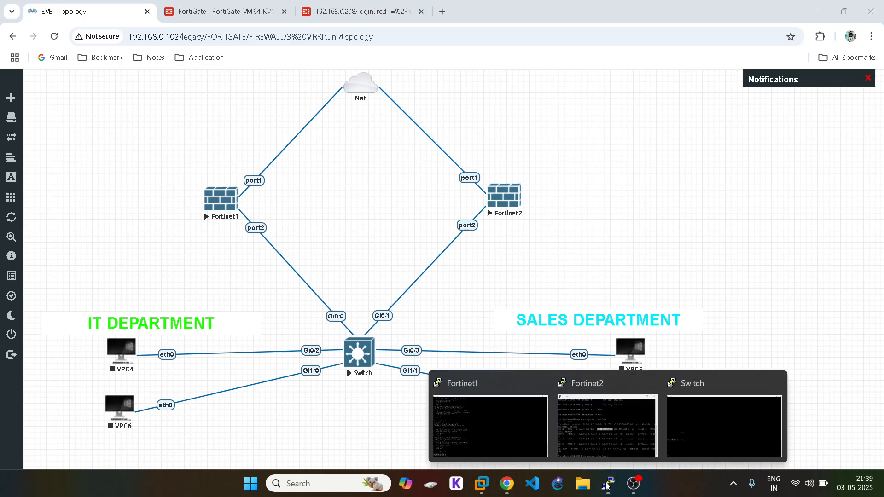
click(510, 408)
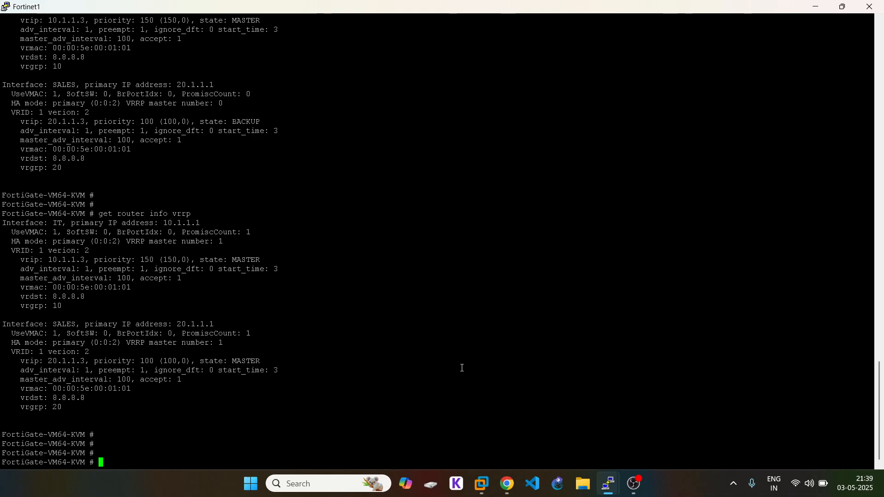
Step: Under config system interface, list the interfaces and start editing the IT interface
text(config system interface)
key(Return)
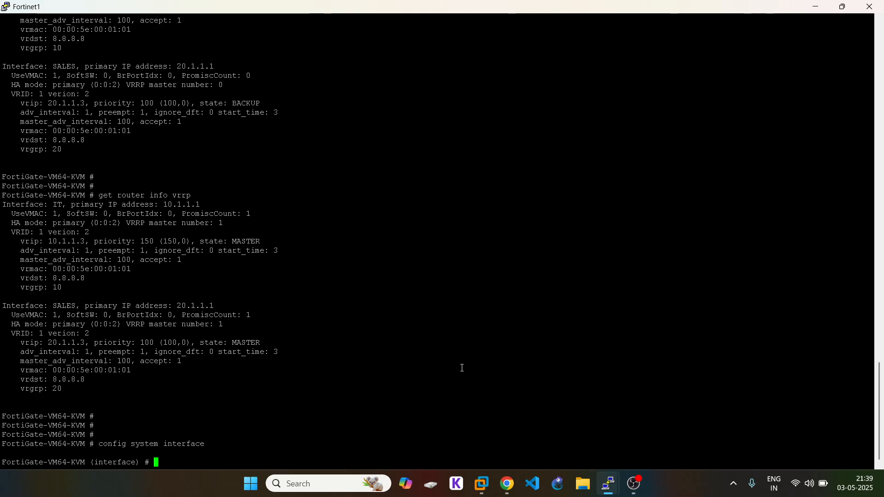
text(edit ssl.root)
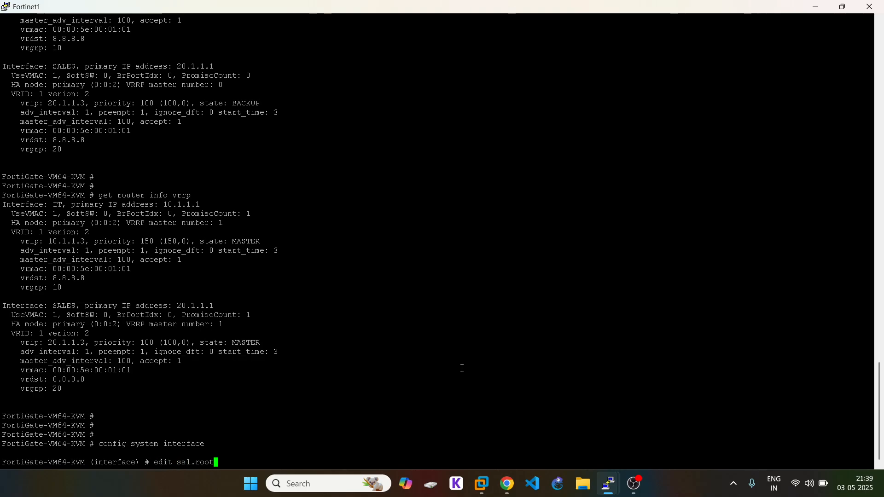
key(BackSpace)
key(BackSpace)
key(BackSpace)
key(BackSpace)
key(BackSpace)
key(BackSpace)
key(BackSpace)
key(BackSpace)
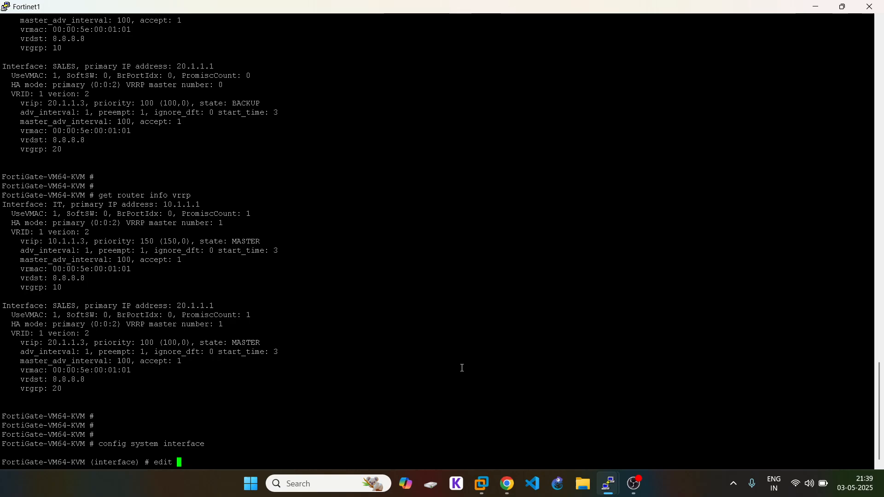
key(question)
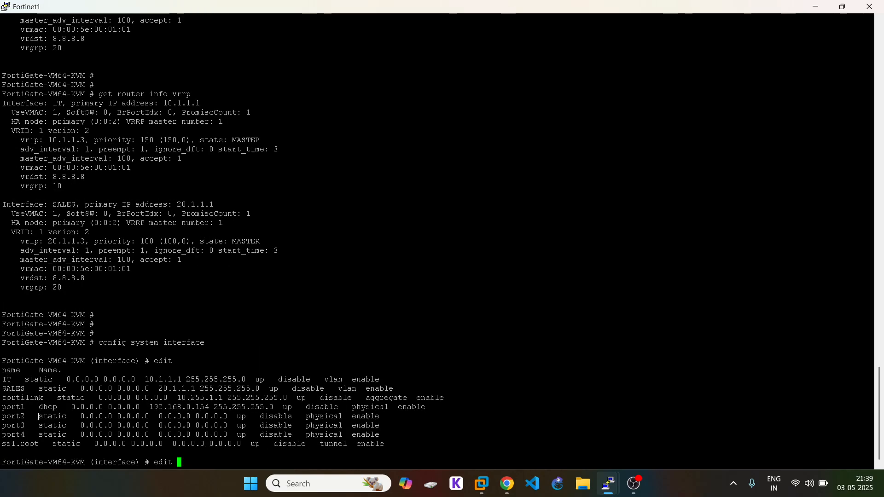
double_click(13, 389)
double_click(6, 379)
right_click(201, 318)
key(Return)
Step: Show the IT interface configuration and copy the printed output
text(show)
key(Return)
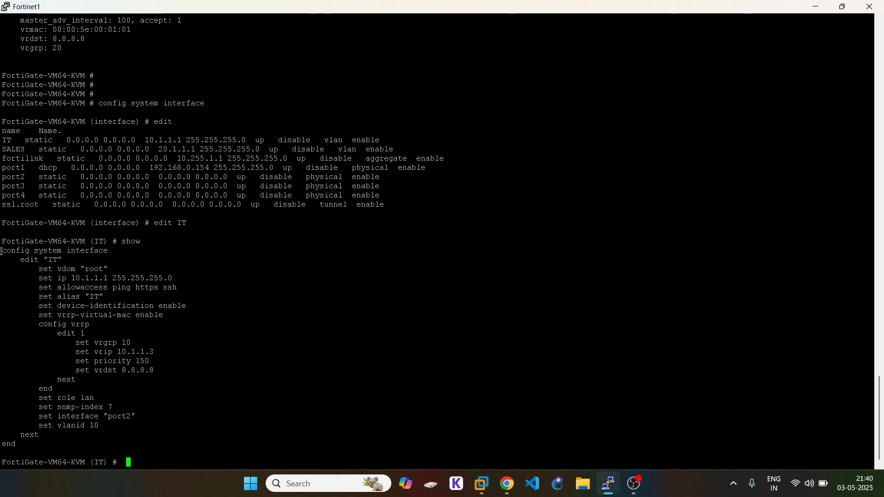
drag(1, 251, 147, 442)
key(ctrl+c)
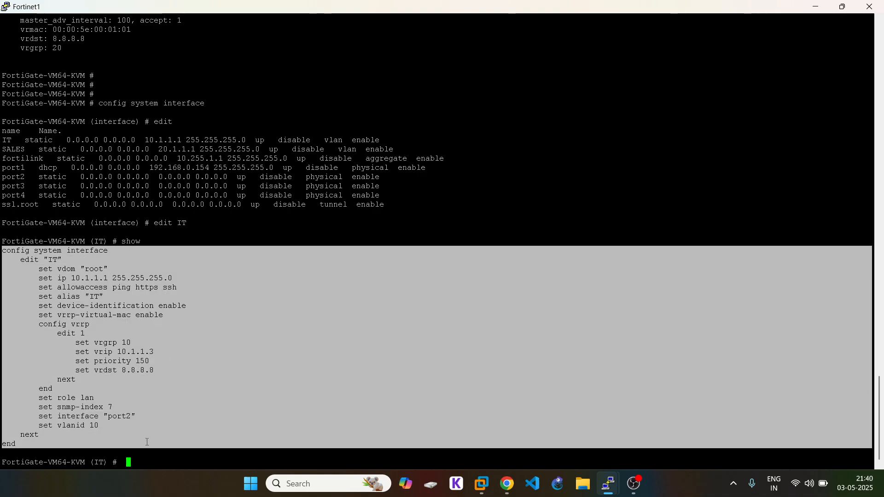
Step: Paste the IT config into Notepad, discarding the old unsaved note
click(358, 487)
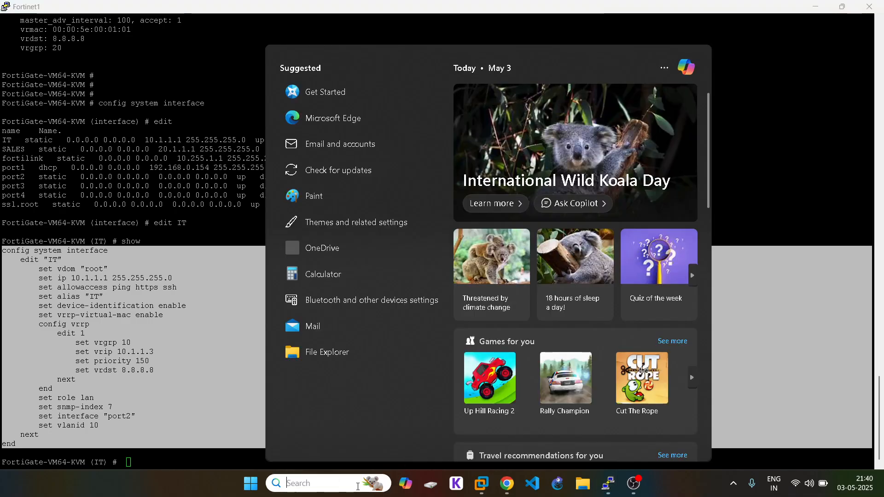
text(not)
click(378, 124)
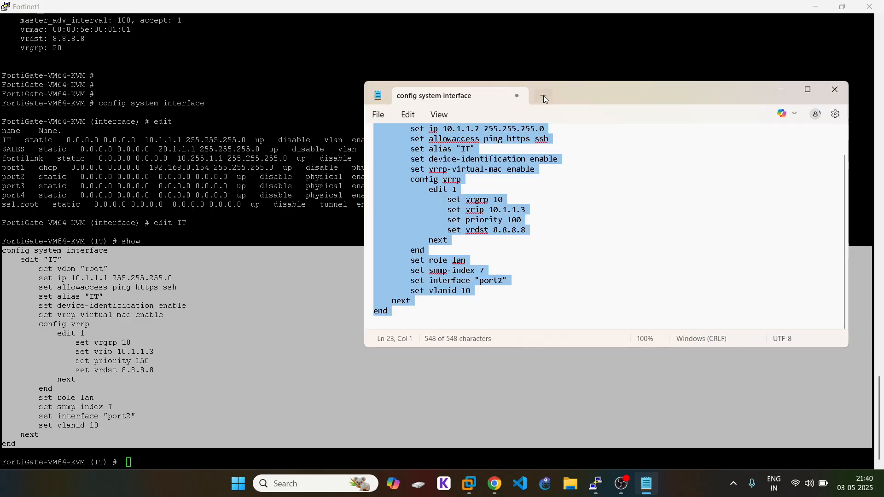
click(542, 96)
click(517, 96)
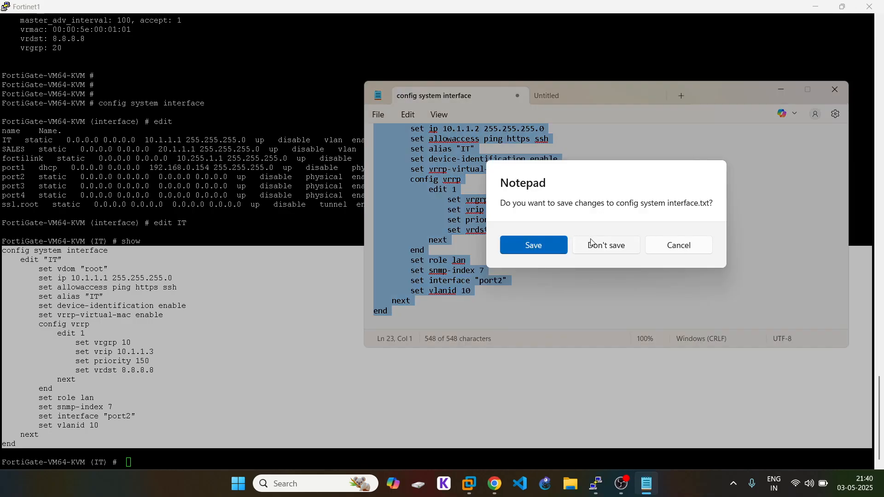
click(594, 243)
key(ctrl+v)
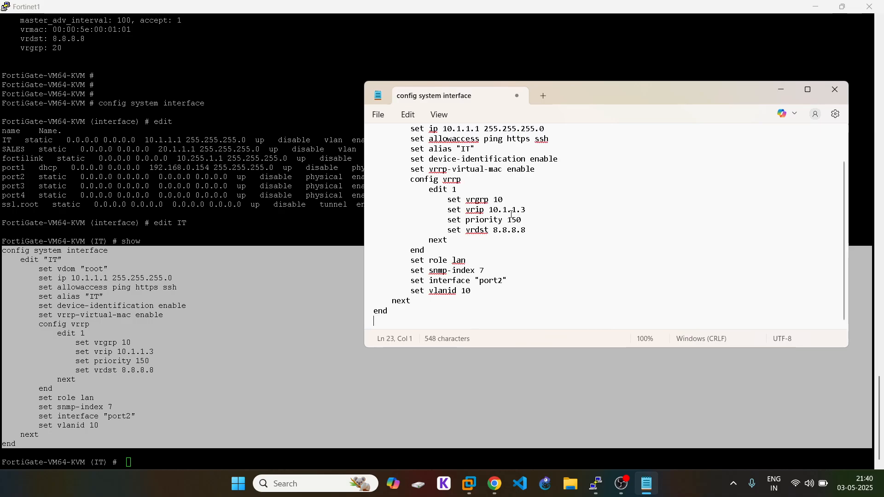
Step: Change the IT IP from 10.1.1.1 to 10.1.1.2 and delete the set priority 150 line
scroll(518, 220, up, 2)
click(481, 168)
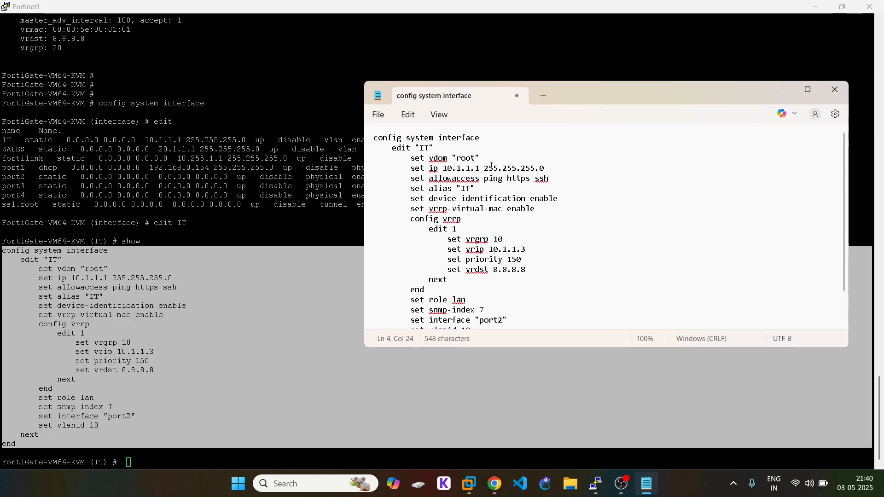
key(BackSpace)
text(2)
drag(518, 260, 442, 262)
key(BackSpace)
key(BackSpace)
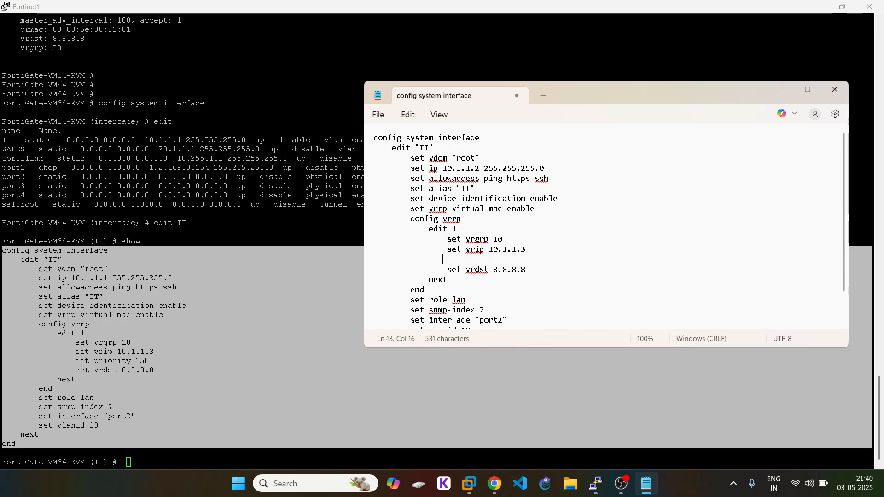
key(BackSpace)
key(BackSpace)
key(BackSpace)
key(BackSpace)
key(BackSpace)
key(BackSpace)
key(BackSpace)
key(BackSpace)
key(BackSpace)
key(BackSpace)
key(BackSpace)
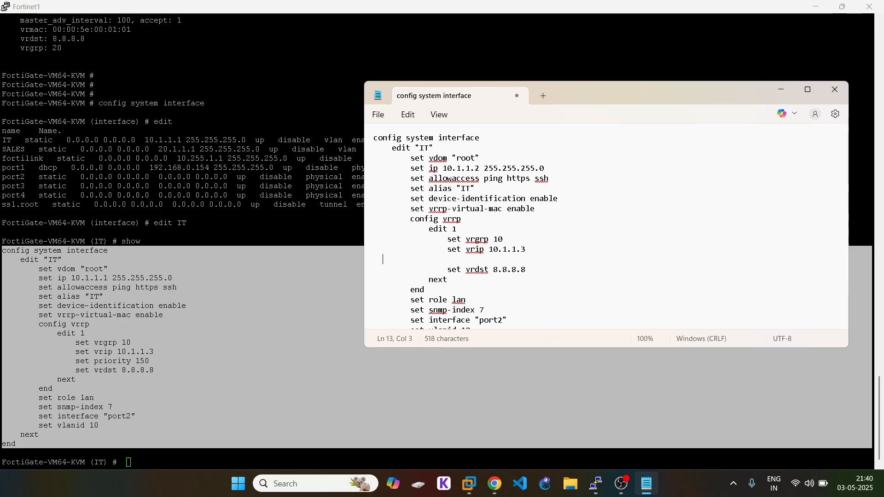
key(BackSpace)
key(BackSpace)
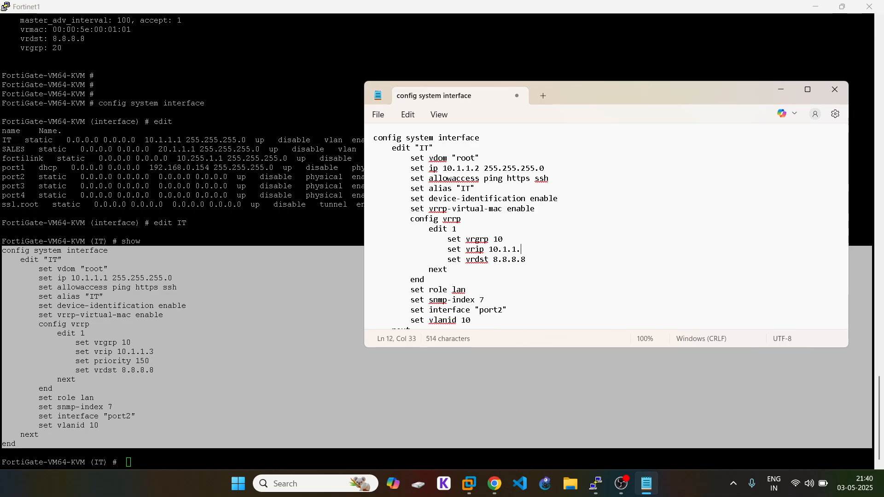
key(ctrl+z)
key(BackSpace)
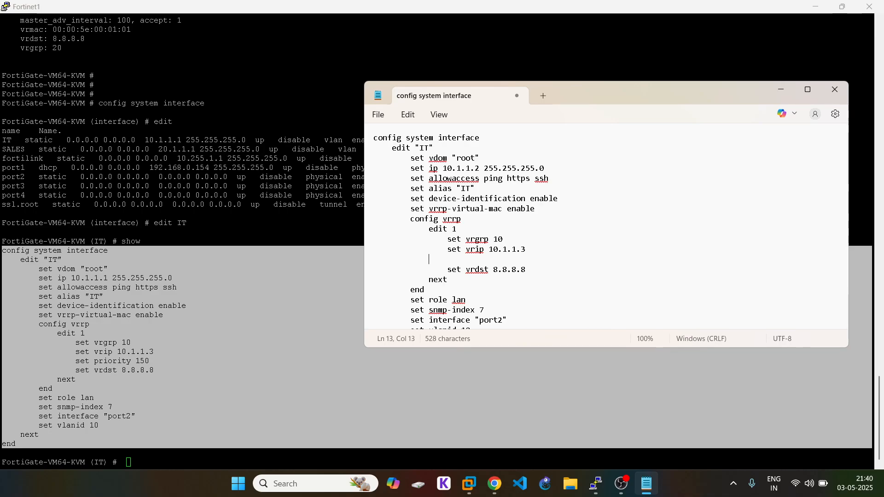
key(BackSpace)
key(BackSpace)
key(BackSpace)
key(BackSpace)
key(BackSpace)
key(BackSpace)
key(BackSpace)
key(BackSpace)
key(BackSpace)
key(BackSpace)
key(BackSpace)
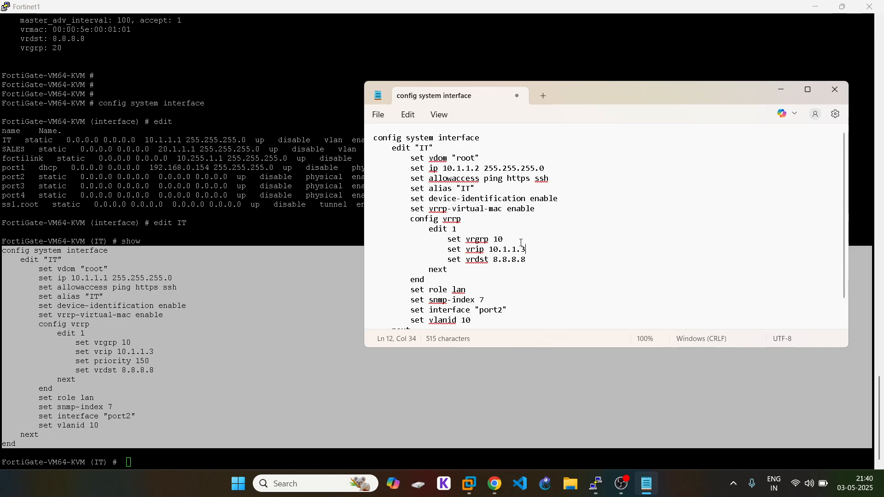
Step: Select and copy the entire edited IT configuration
scroll(522, 243, down, 1)
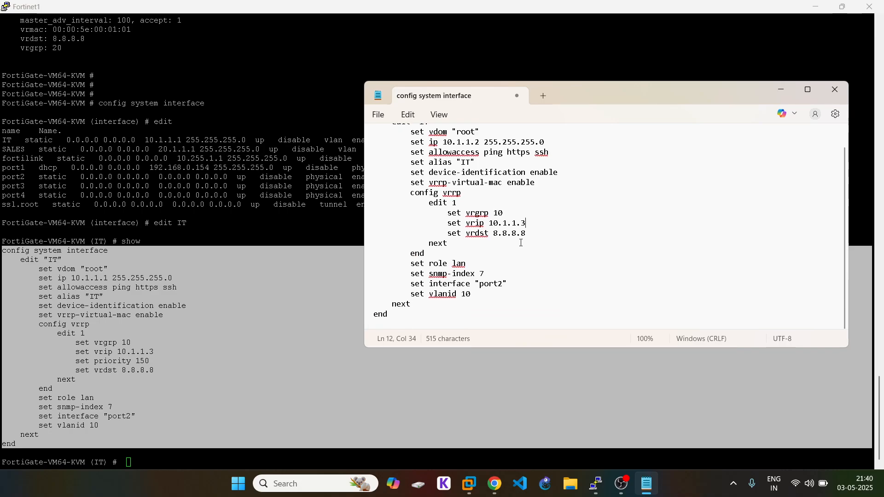
scroll(516, 242, up, 1)
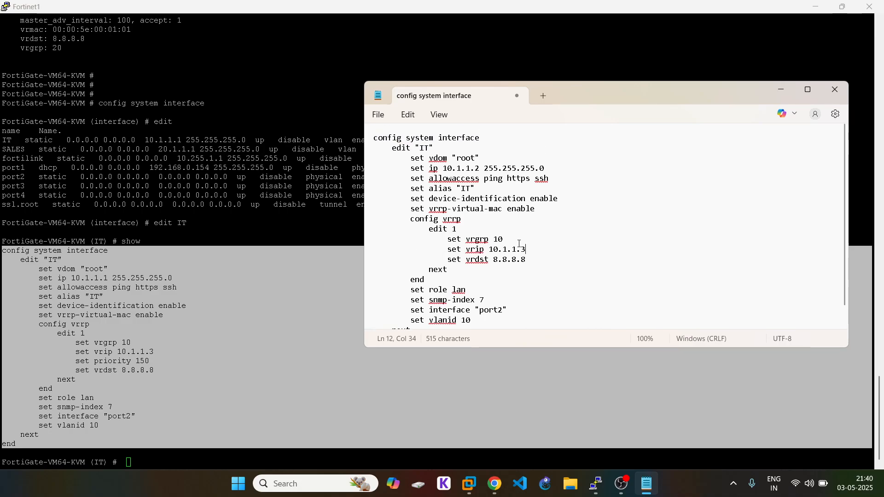
key(ctrl+a)
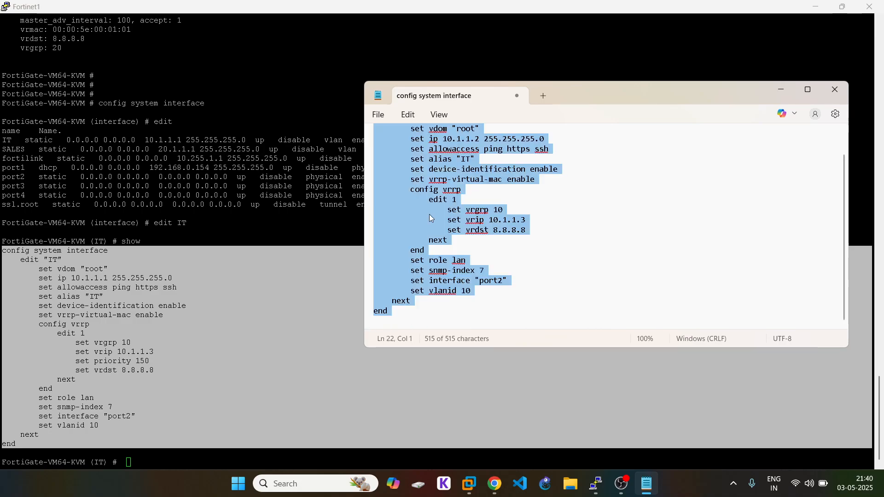
right_click(438, 165)
click(474, 225)
Step: Log back into the FortiGate web GUI as admin and postpone the setup prompt
click(495, 484)
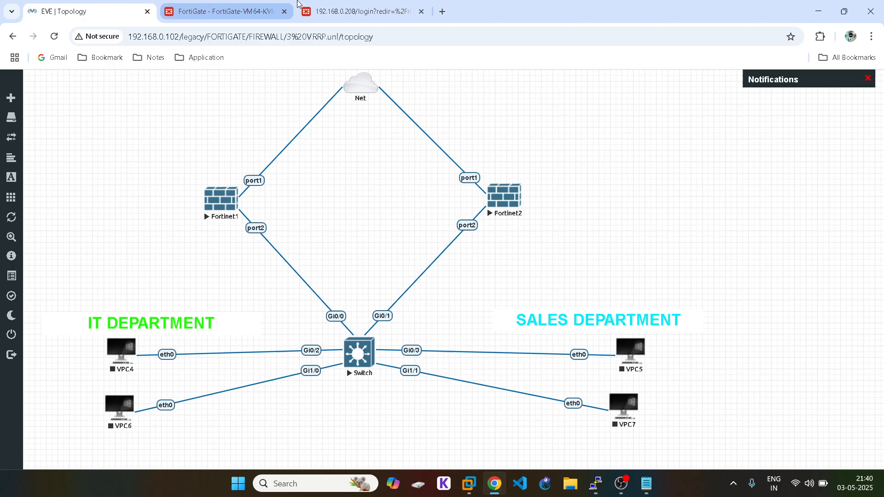
click(368, 13)
text(admin)
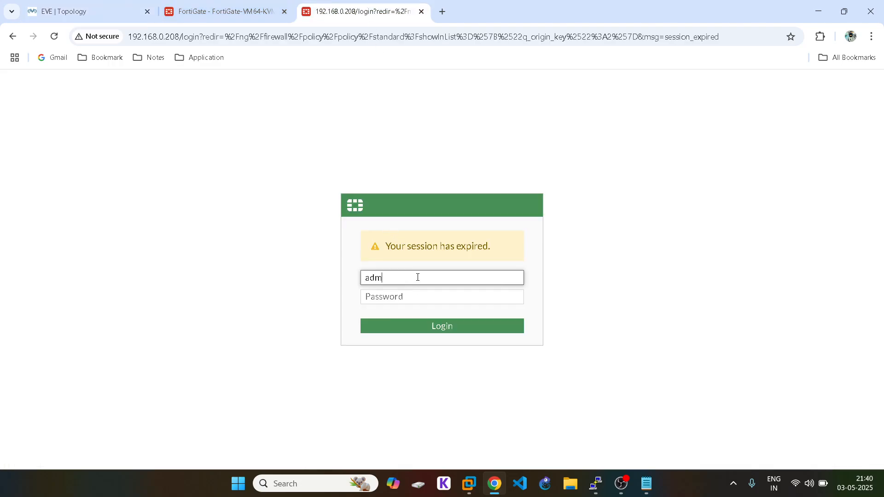
click(403, 297)
text(a)
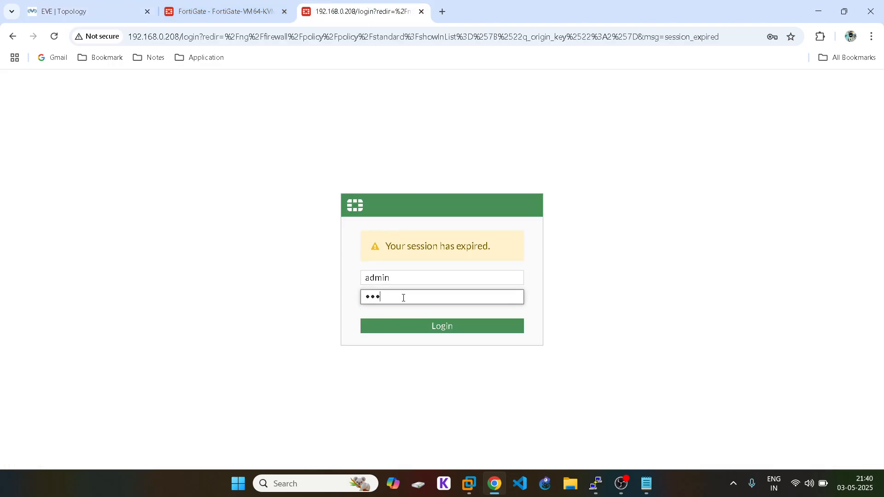
key(Return)
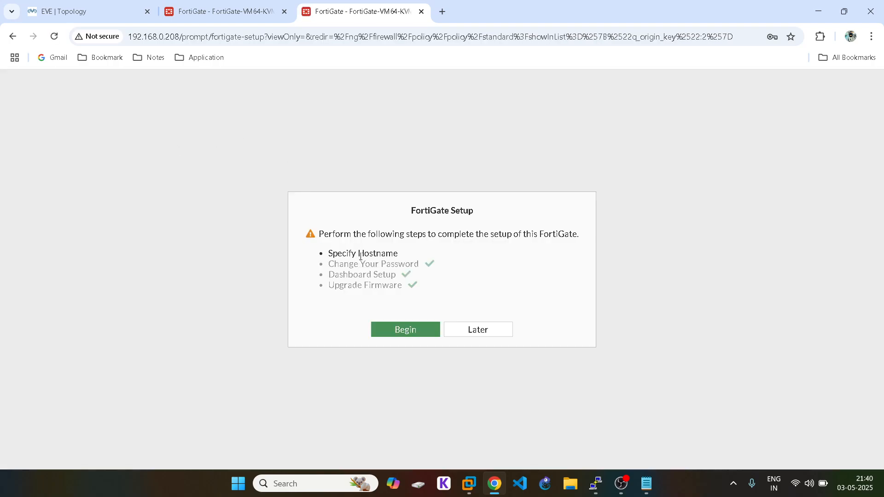
click(488, 338)
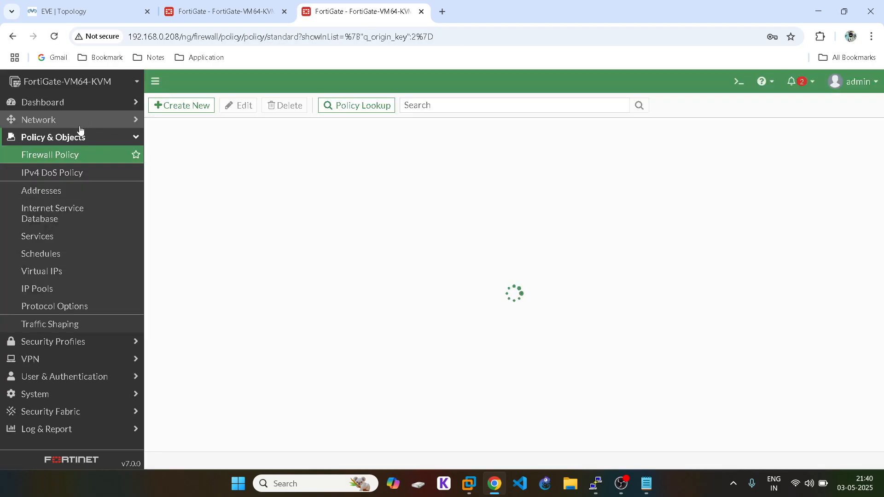
Step: Show Network > Interfaces with port2 expanded to its IT and SALES VLANs
click(60, 126)
click(59, 136)
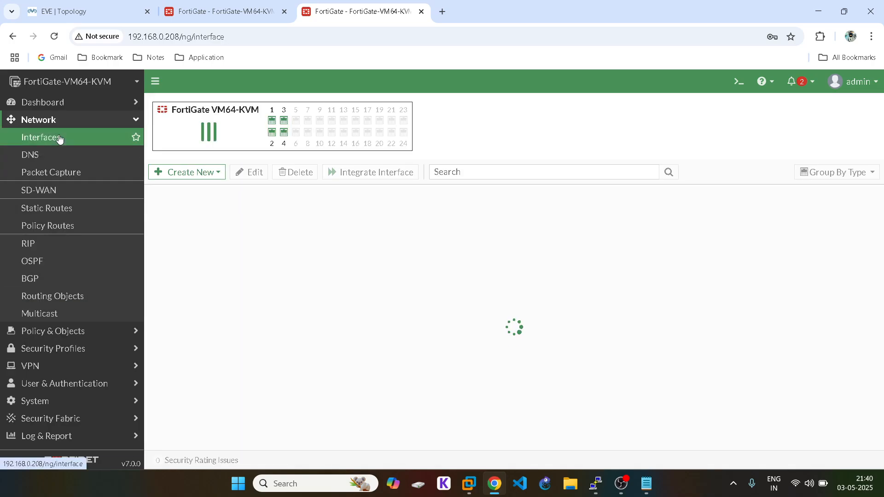
click(153, 320)
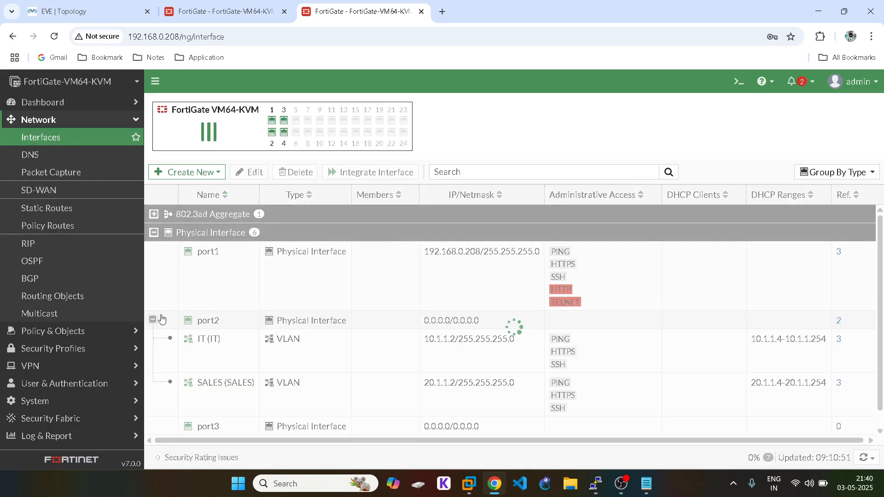
Step: Bring up the Fortinet2 console full screen and log in as admin
mouse_move(597, 493)
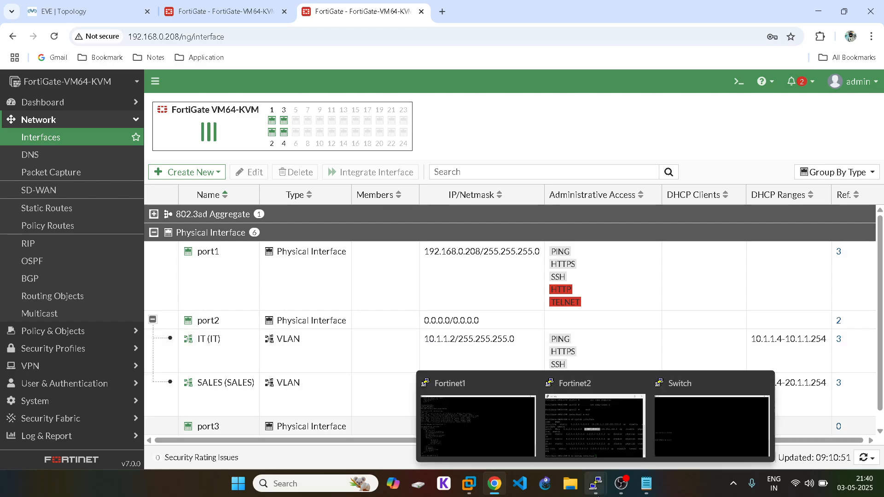
click(595, 424)
click(420, 94)
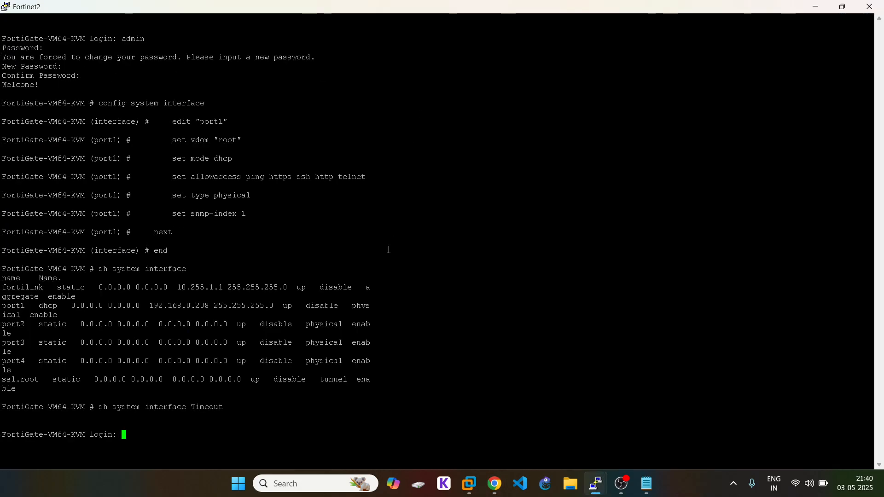
text(admin)
key(Return)
key(Return)
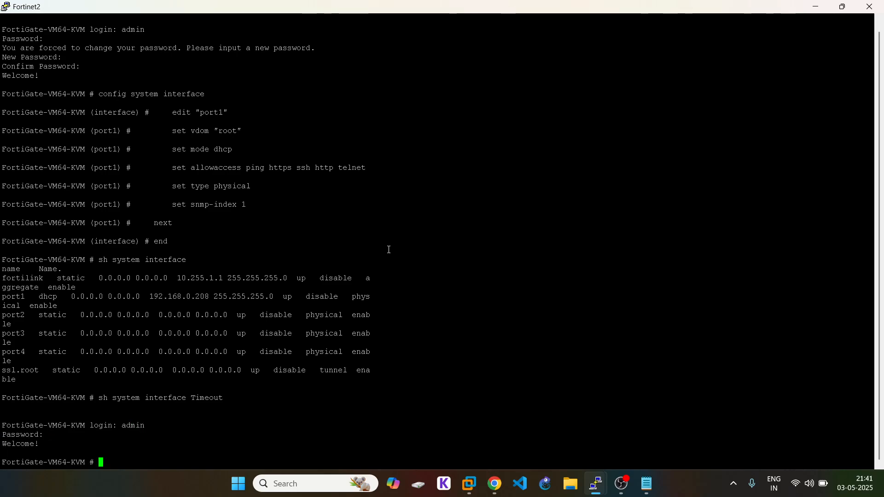
Step: Paste the IT VLAN config (10.1.1.2, VRRP vrip 10.1.1.3) into Fortinet2's console
right_click(389, 250)
scroll(389, 250, up, 8)
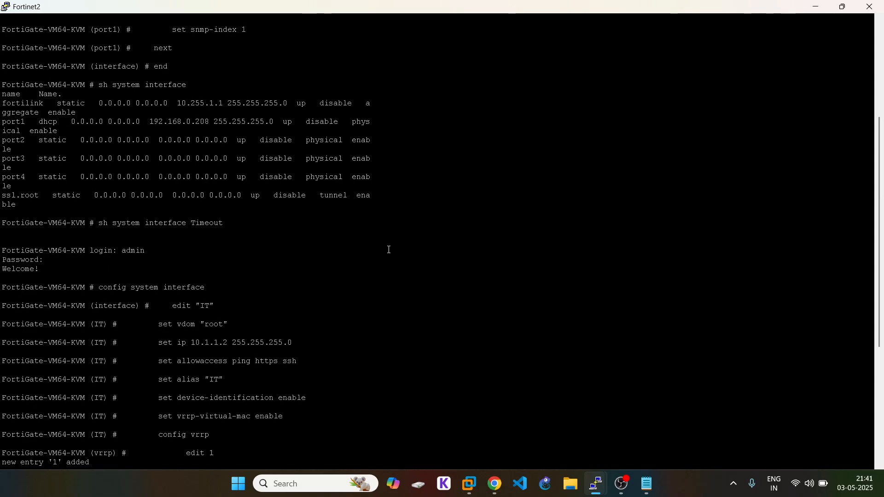
scroll(389, 250, down, 8)
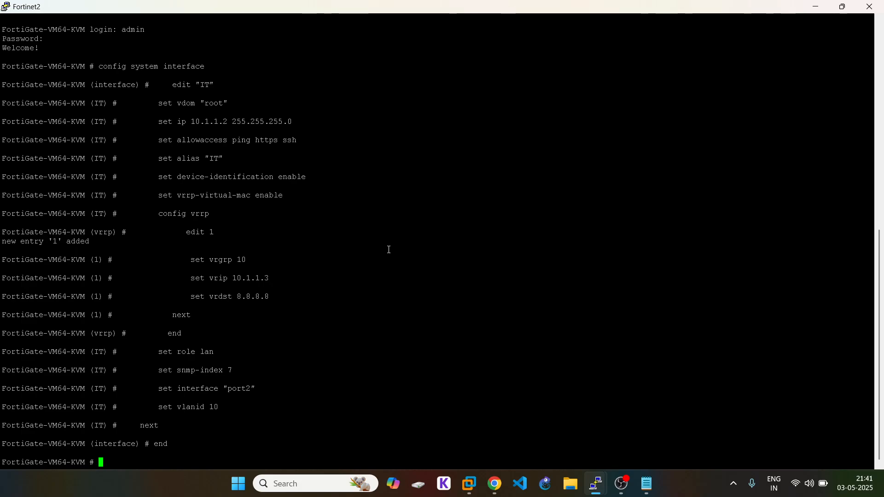
click(495, 483)
click(72, 6)
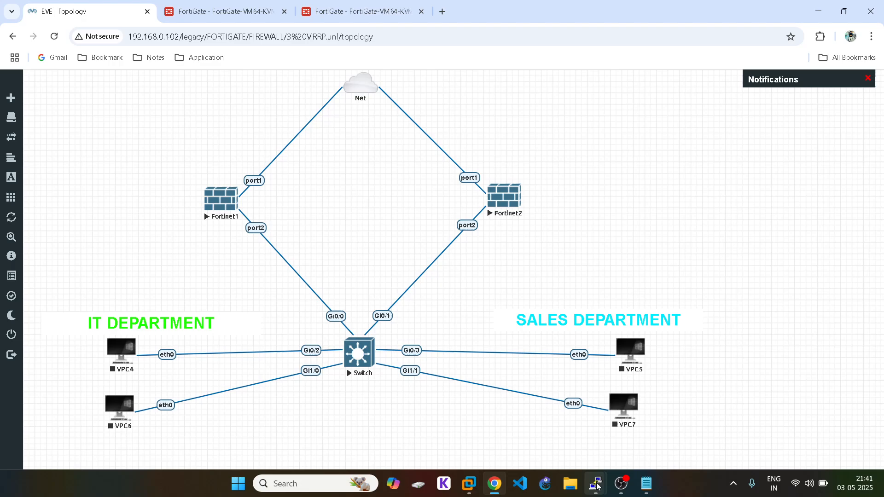
Step: On Fortinet1's console, leave the IT interface configuration with end
mouse_move(604, 483)
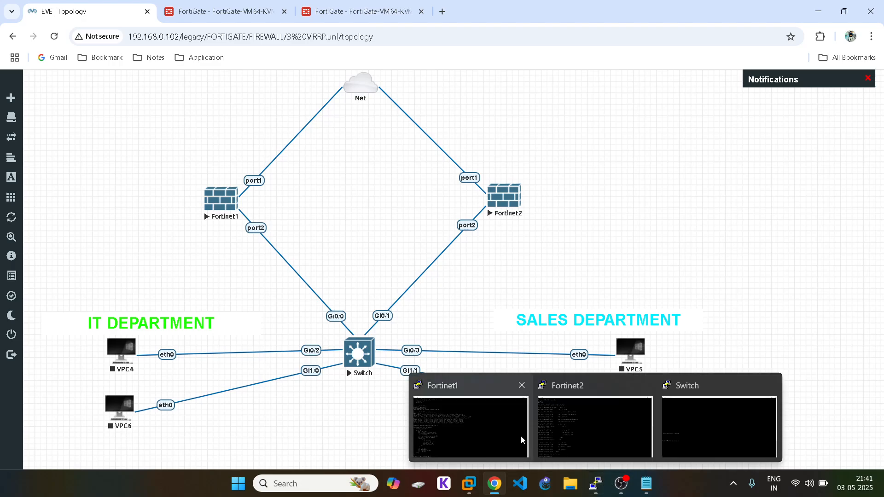
click(468, 426)
text(exit)
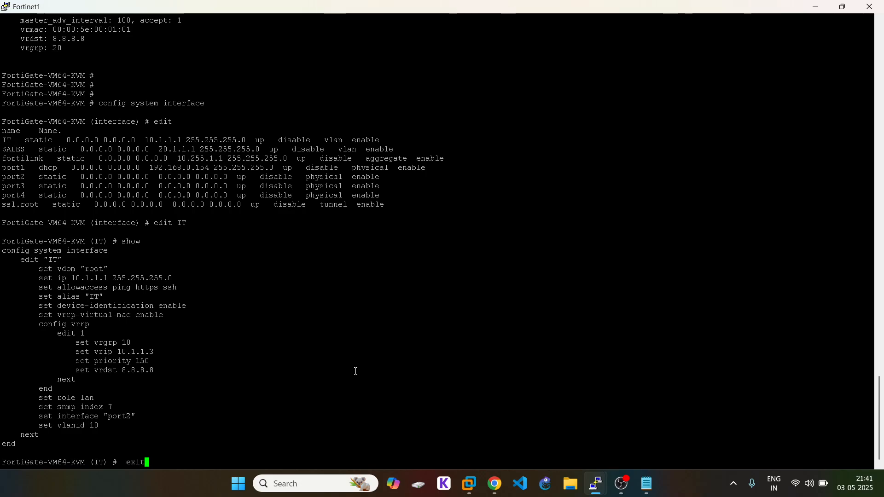
key(Return)
text(end)
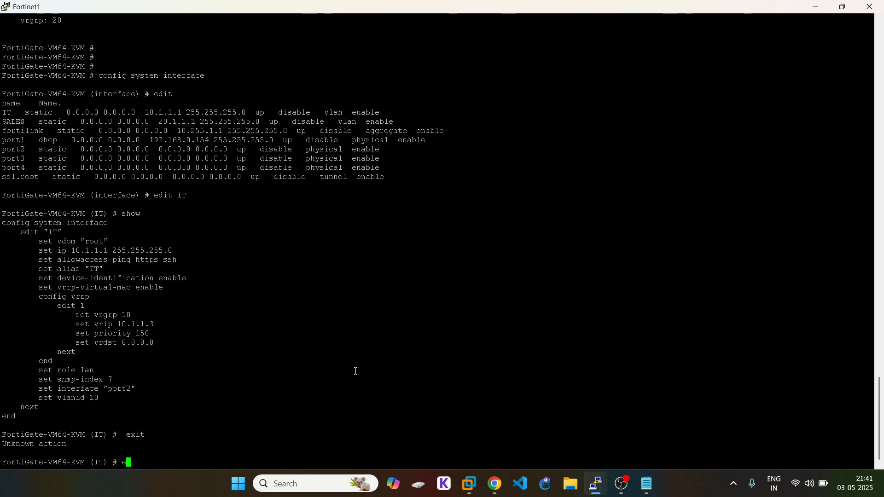
key(Return)
Step: Edit the SALES interface, show its configuration, and select the printed block
text(show)
key(Up)
key(Up)
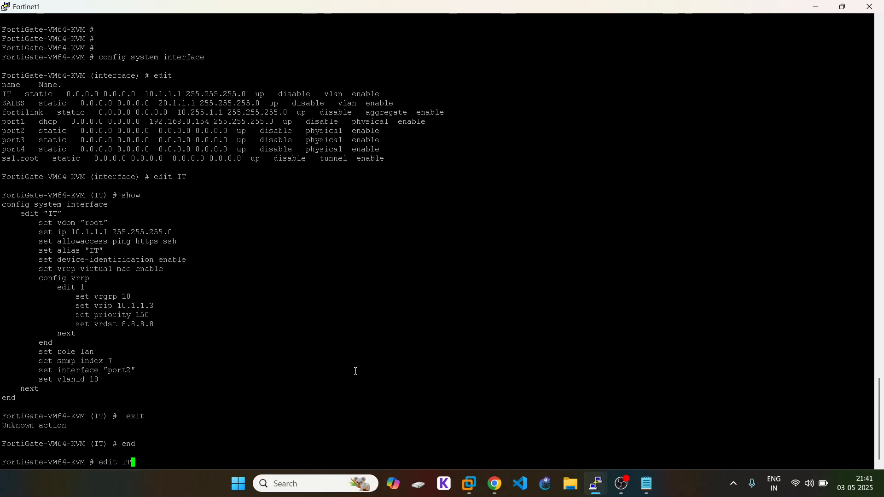
key(Return)
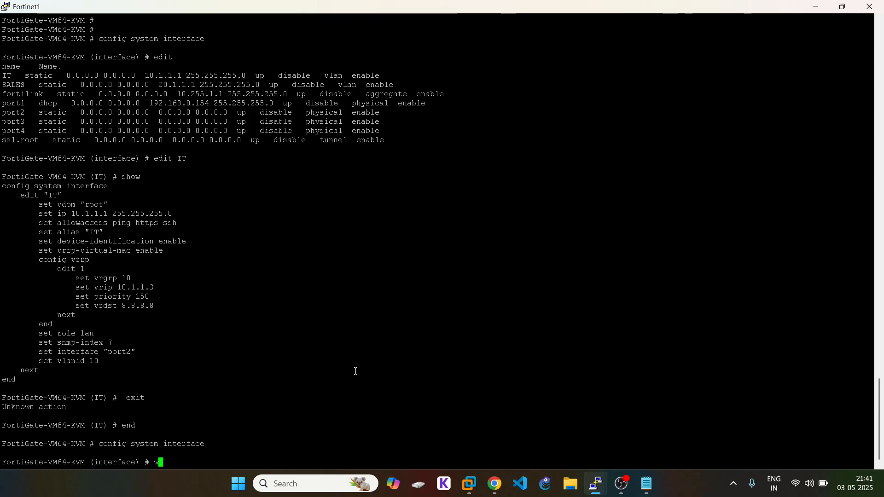
text(edit)
double_click(22, 87)
right_click(284, 220)
click(285, 220)
key(Return)
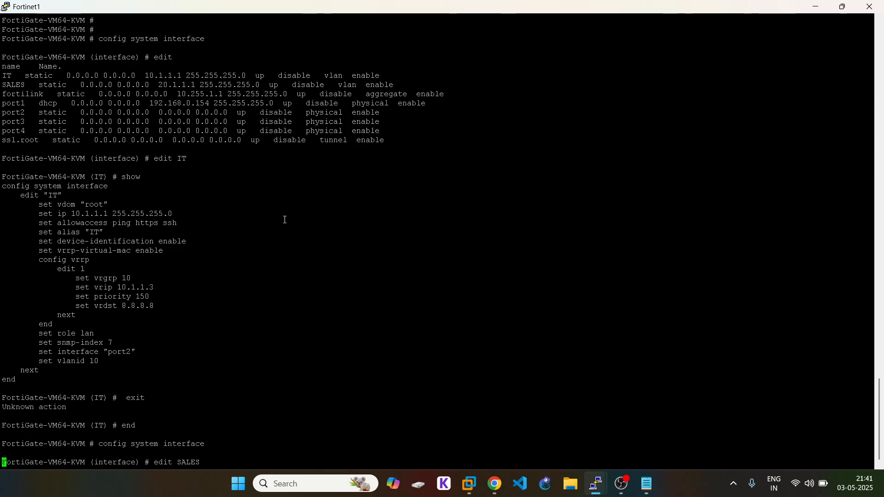
text(show)
key(Return)
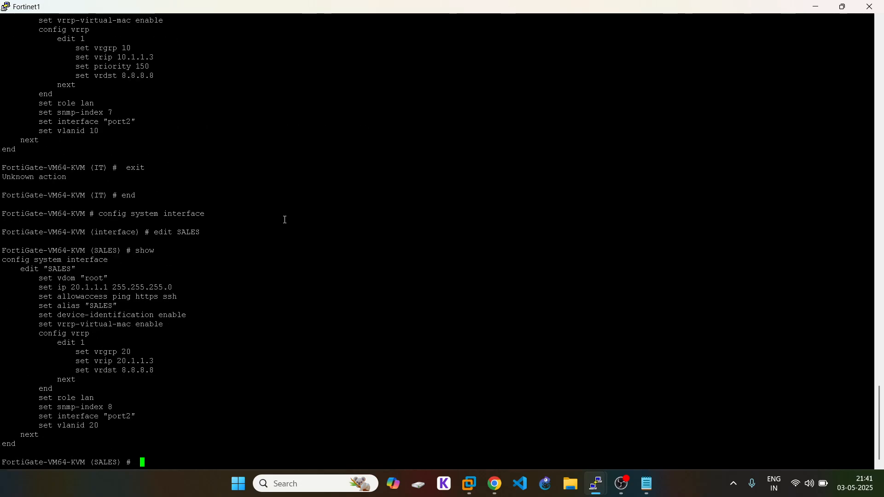
drag(6, 260, 128, 450)
Step: Paste the SALES config into Notepad and change its IP to 20.1.1.2
click(647, 483)
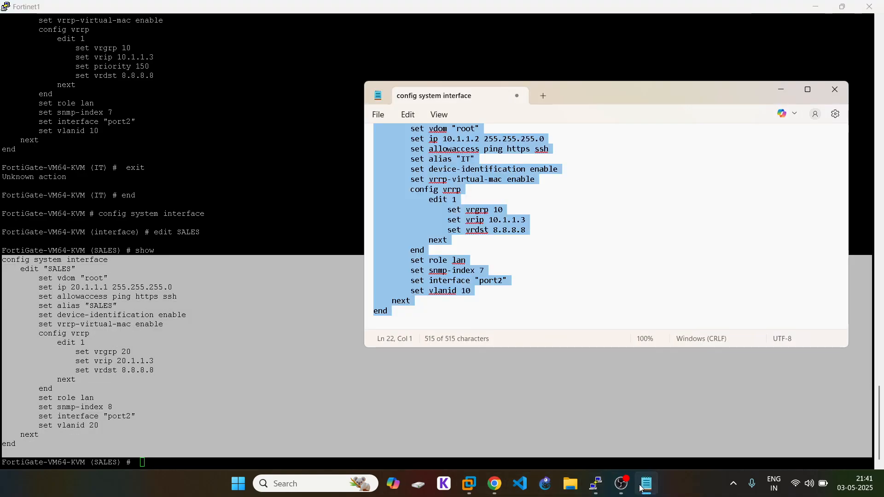
key(Delete)
text(config system interface     edit "SALES"         set vdom "root"         set ip 20.1.1.1 255.255.255.0         set allowaccess ping https ssh         set alias "SALES"         set device-identification enable         set vrrp-virtual-mac enable         config vrrp             edit 1                 set vrgrp 20                 set vrip 20.1.1.3                 set vrdst 8.8.8.8             next         end         set role lan         set snmp-index 8         set interface "port2"         set vlanid 20     next end)
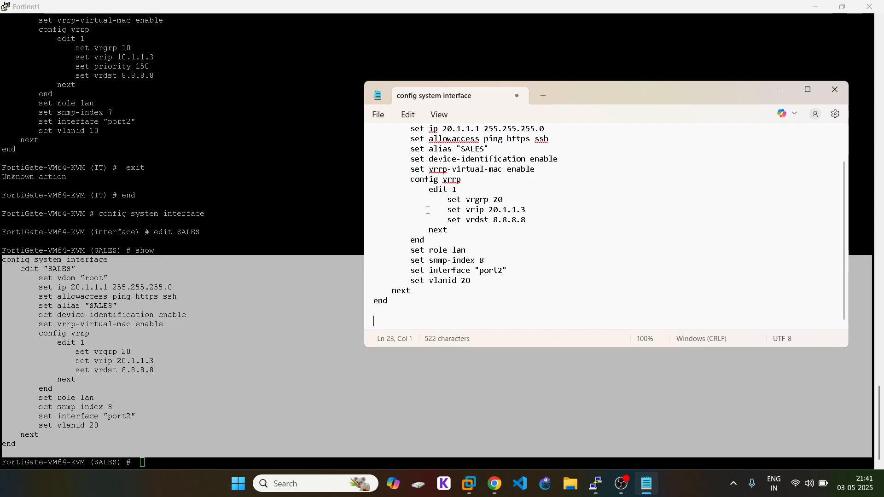
scroll(479, 184, up, 5)
click(483, 169)
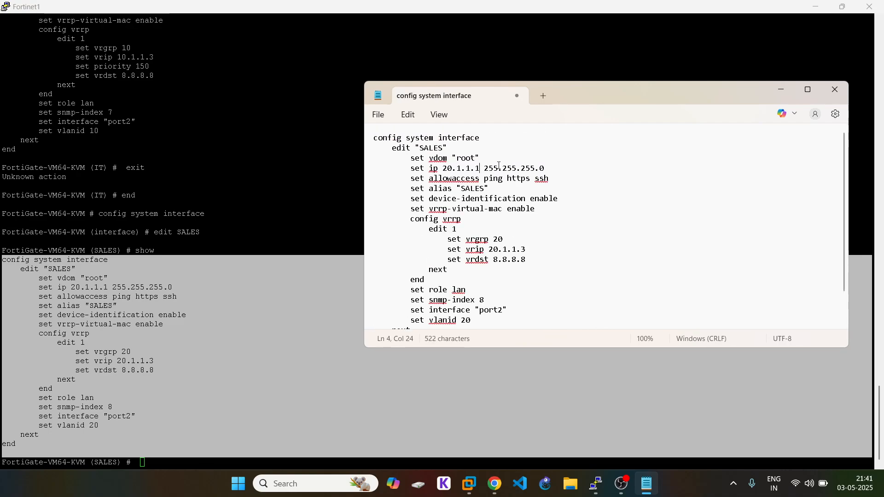
key(BackSpace)
text(2)
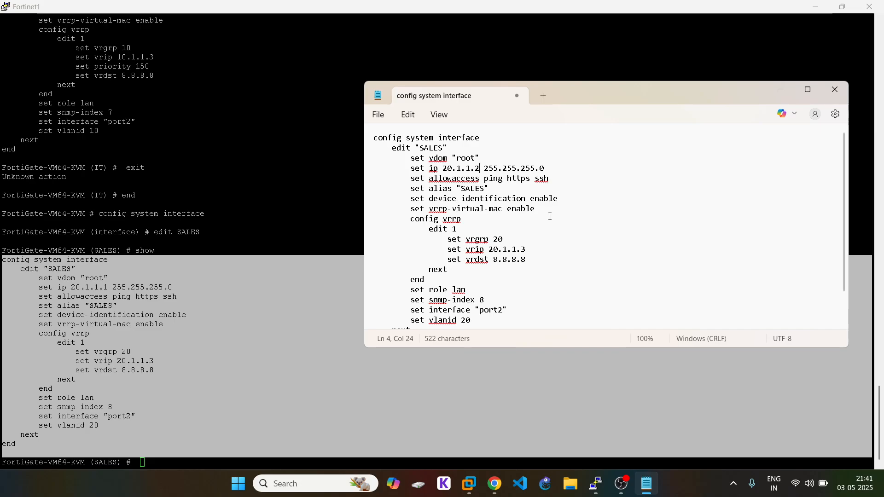
Step: Add a set priority 150 line under set vrip in the SALES VRRP entry
click(546, 249)
key(Return)
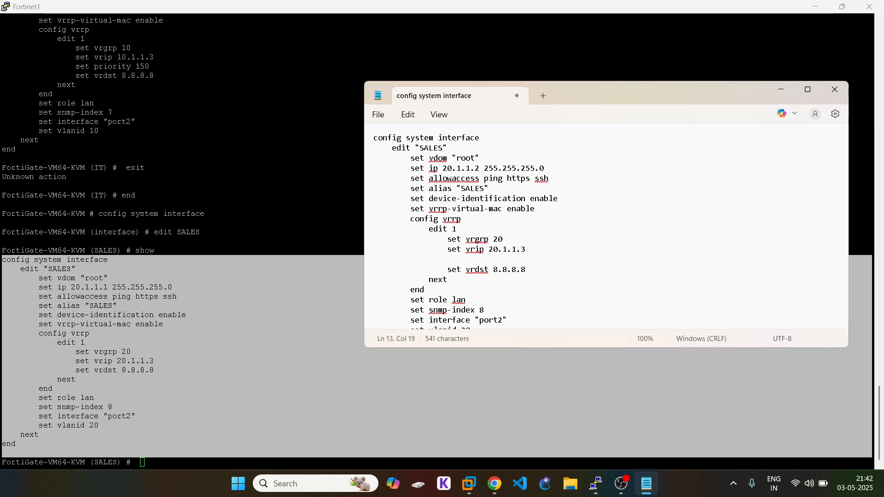
key(BackSpace)
scroll(135, 319, up, 8)
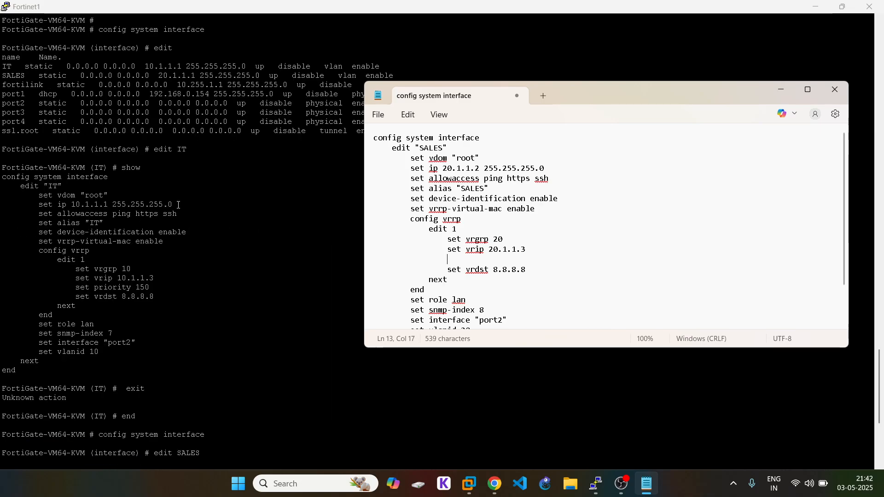
drag(72, 287, 178, 288)
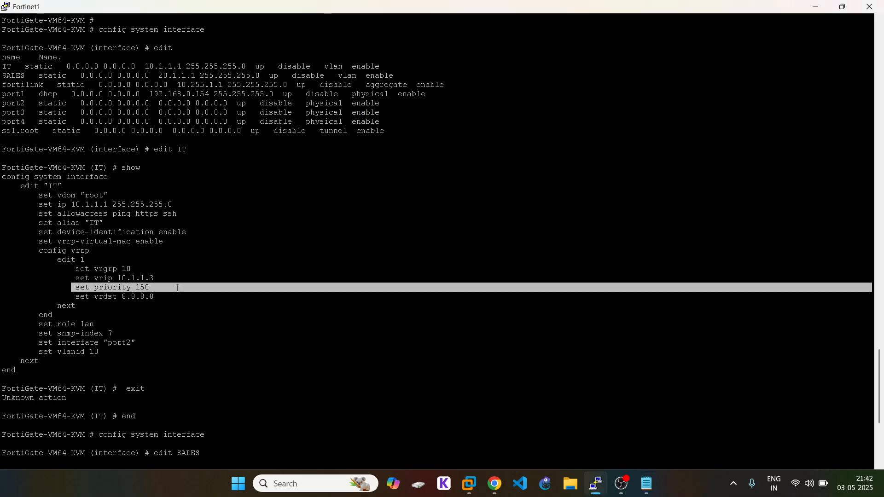
click(646, 473)
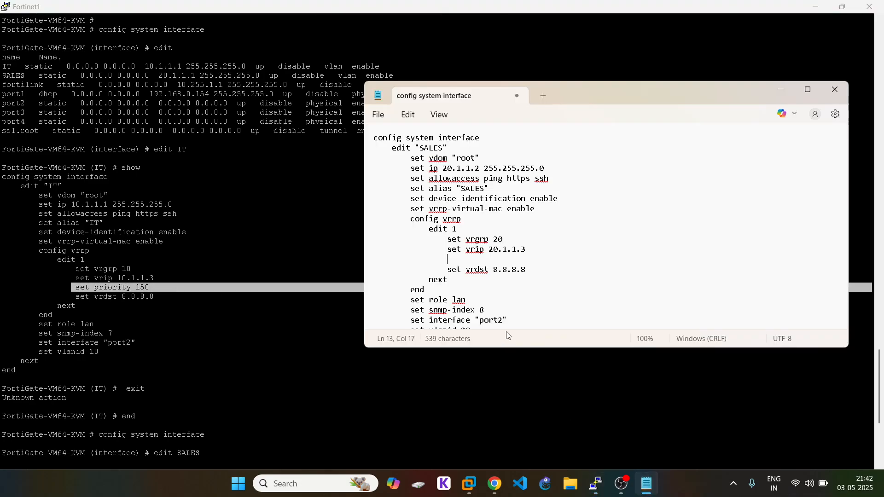
text(set priority 150)
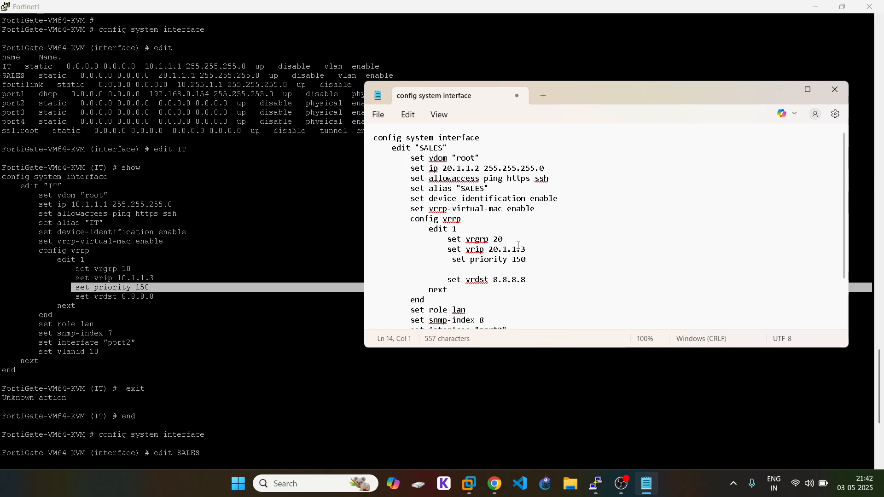
key(BackSpace)
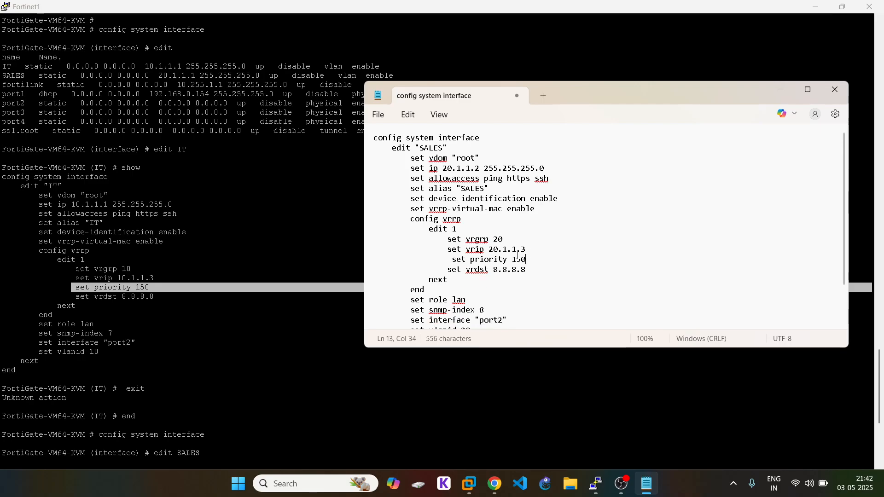
Step: Select and copy the entire edited SALES configuration
click(495, 484)
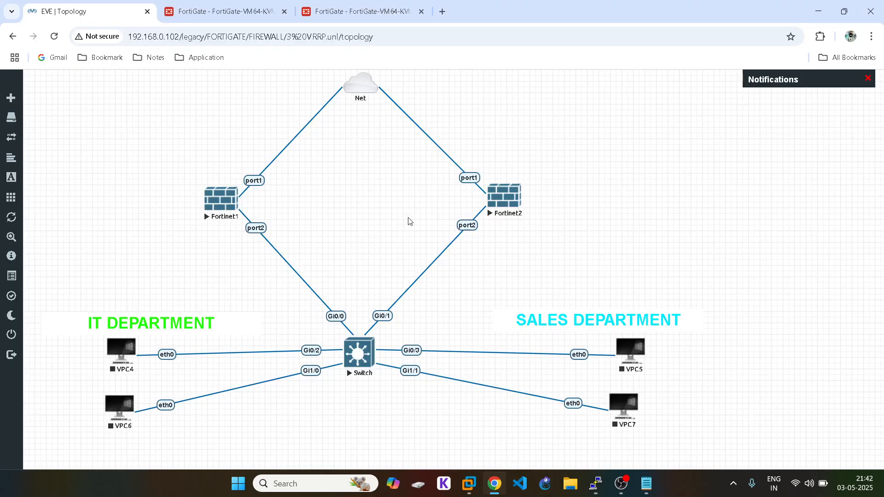
click(495, 483)
scroll(534, 201, down, 2)
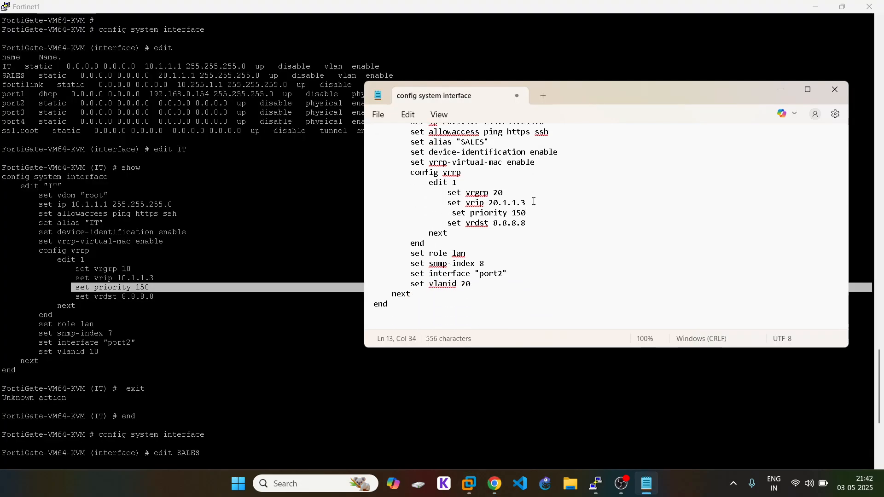
scroll(534, 202, up, 2)
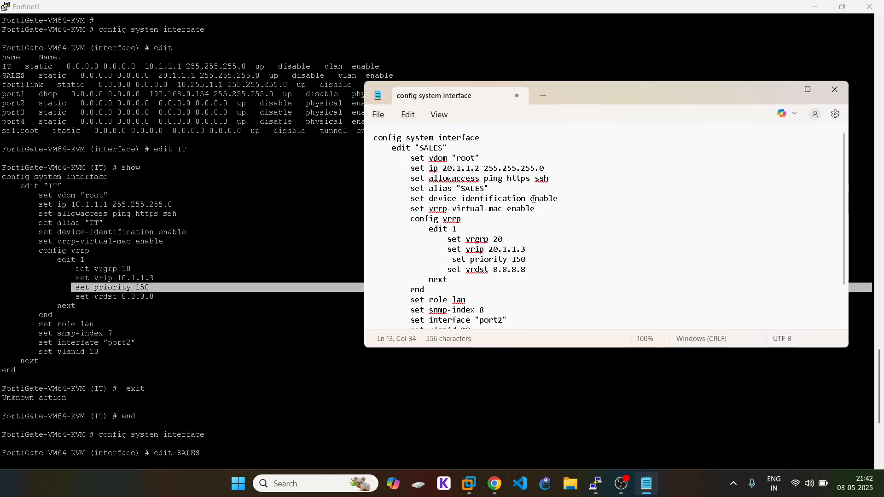
key(ctrl+a)
right_click(444, 177)
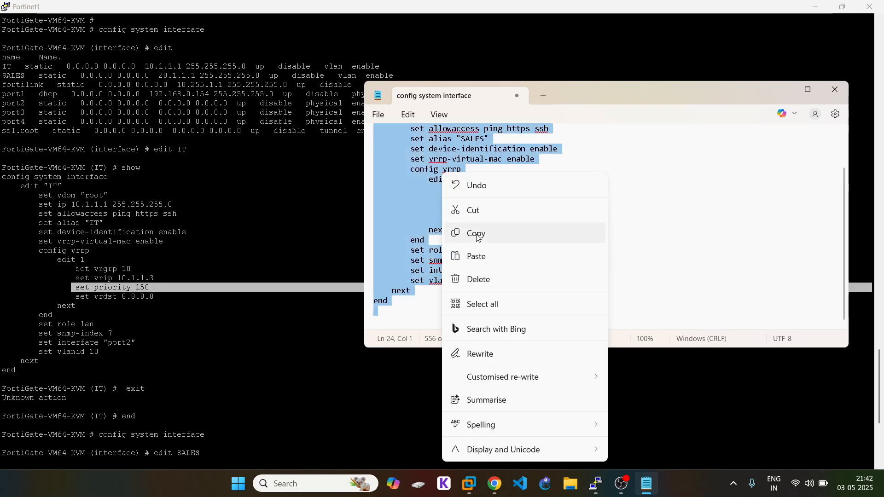
click(477, 232)
scroll(408, 371, down, 8)
click(341, 407)
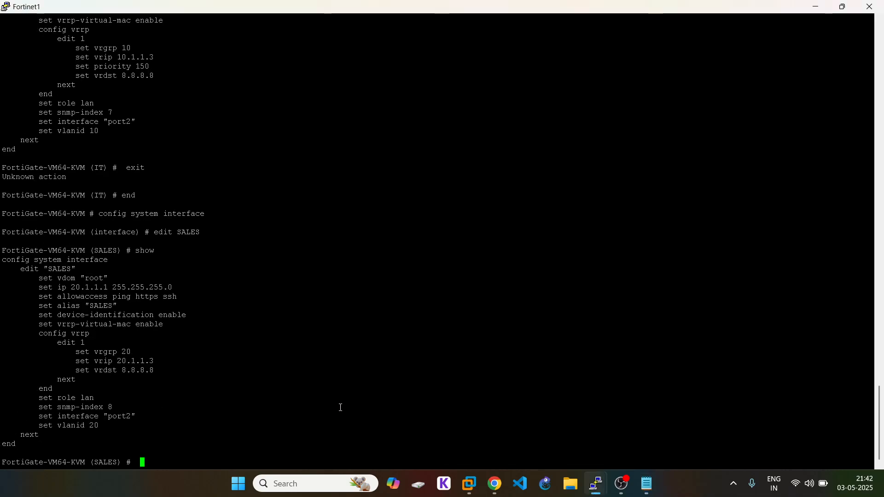
Step: Paste and run the edited SALES config on Fortinet2's console
mouse_move(598, 483)
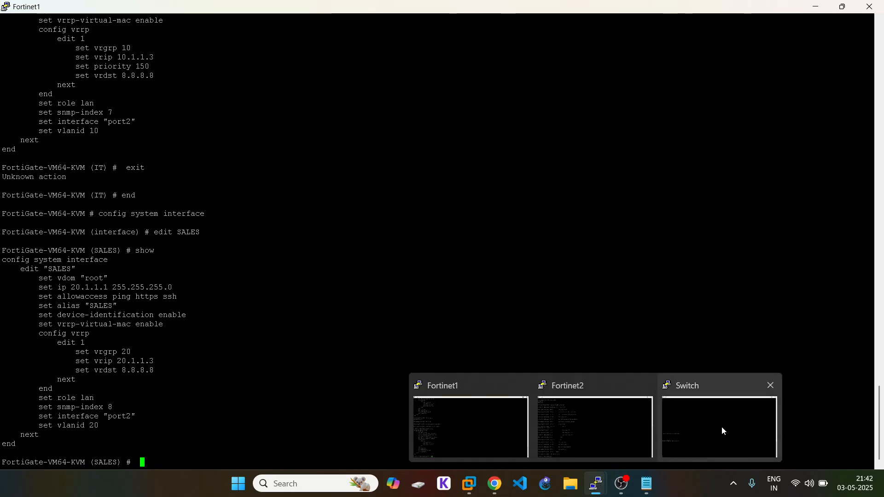
click(566, 420)
right_click(332, 386)
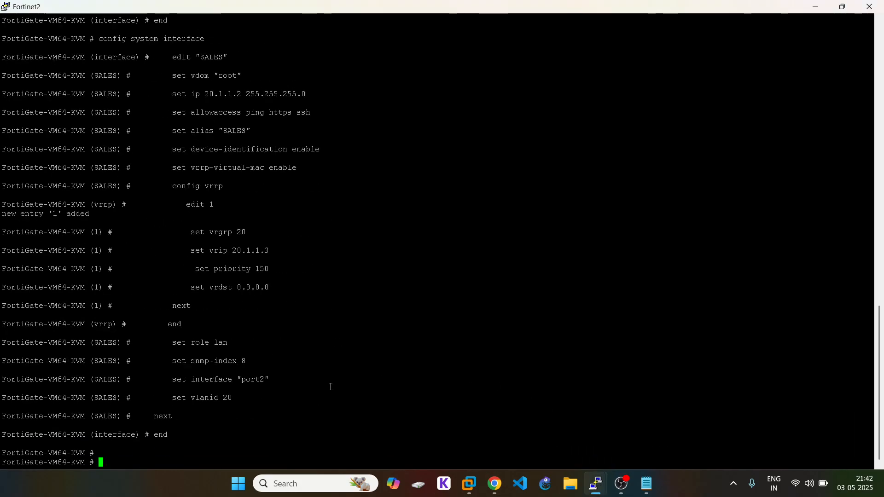
Step: Minimize the terminals, close the Notepad copy, and return to Fortinet1's console
click(815, 6)
click(816, 7)
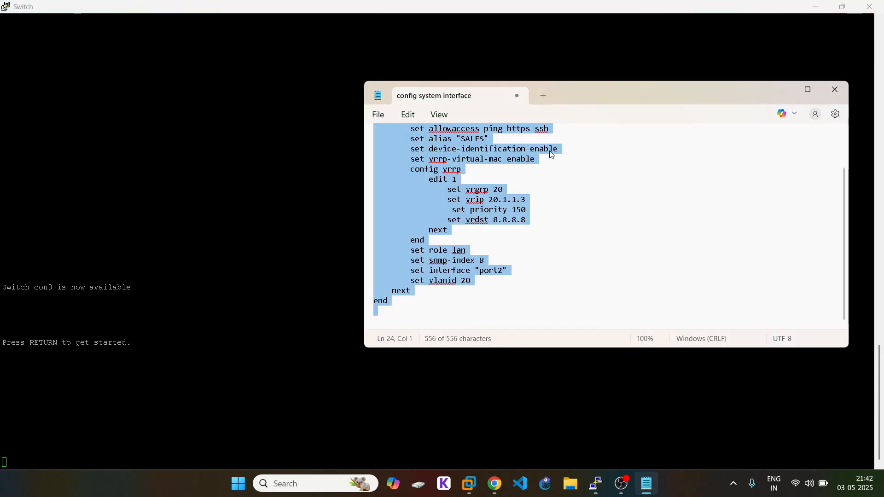
click(835, 89)
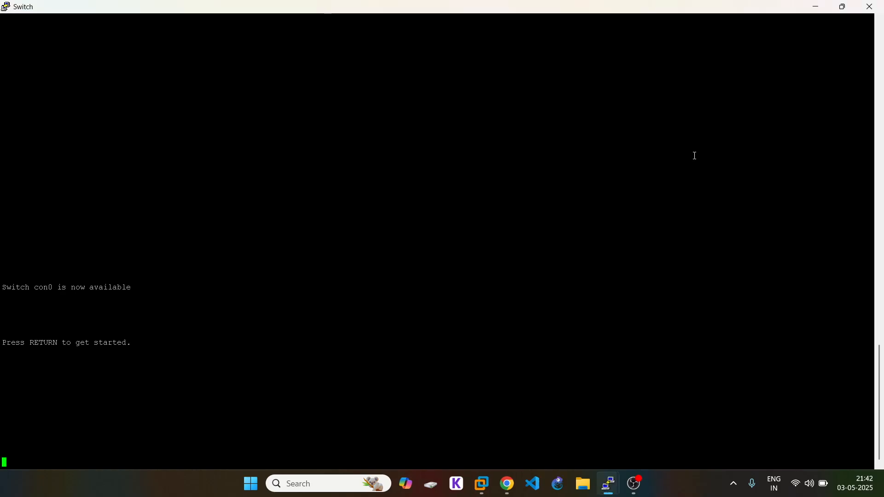
click(507, 483)
mouse_move(607, 485)
click(421, 398)
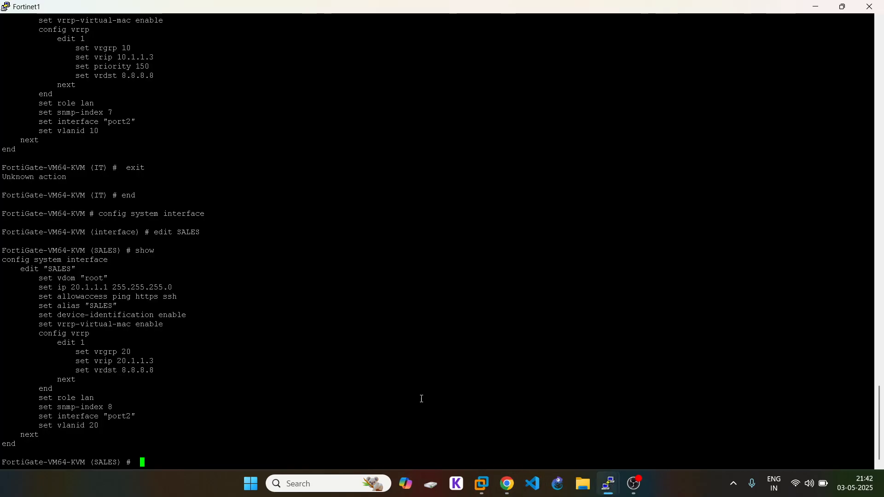
Step: End the SALES config and run get router info vrrp: IT MASTER 150, SALES BACKUP 100
text(end)
key(Return)
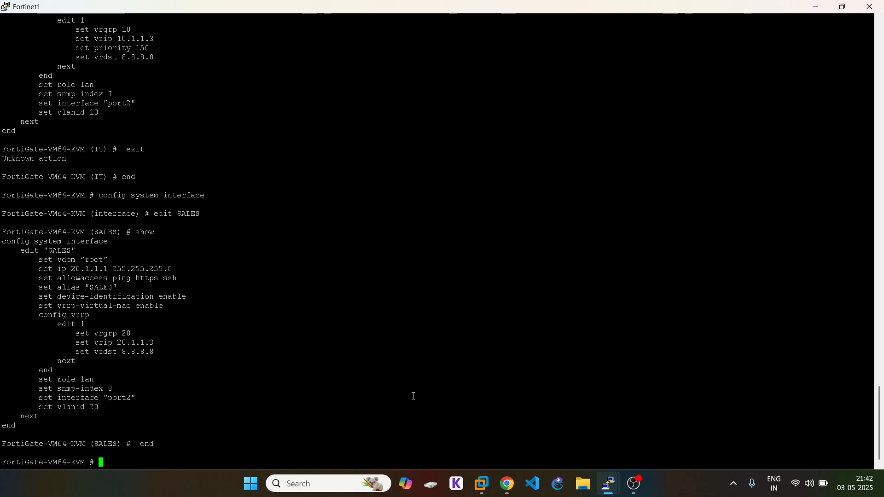
text(get router info vrrp)
key(Return)
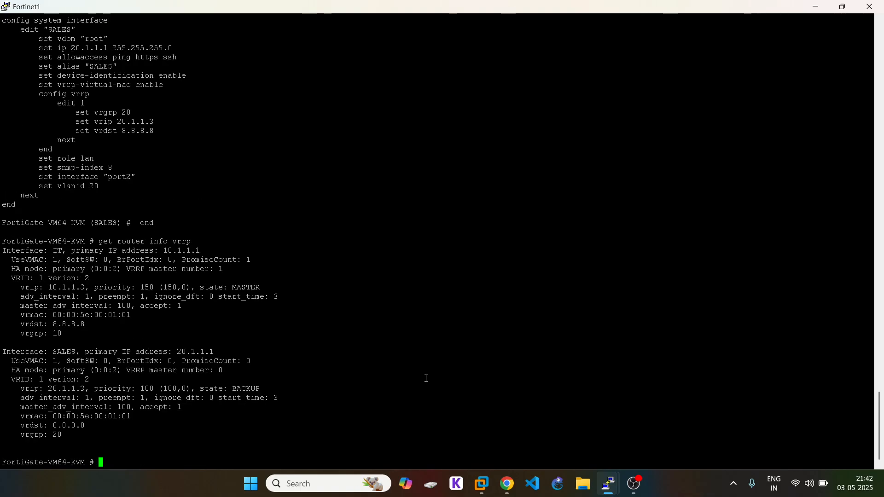
triple_click(220, 289)
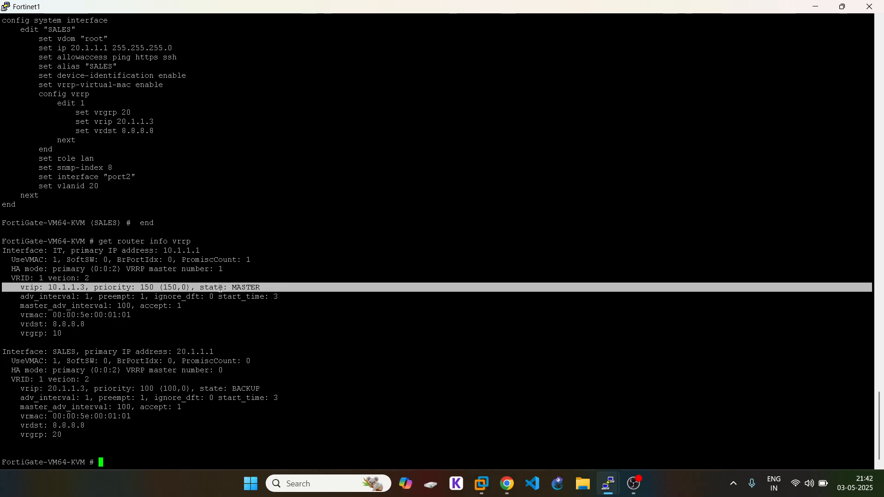